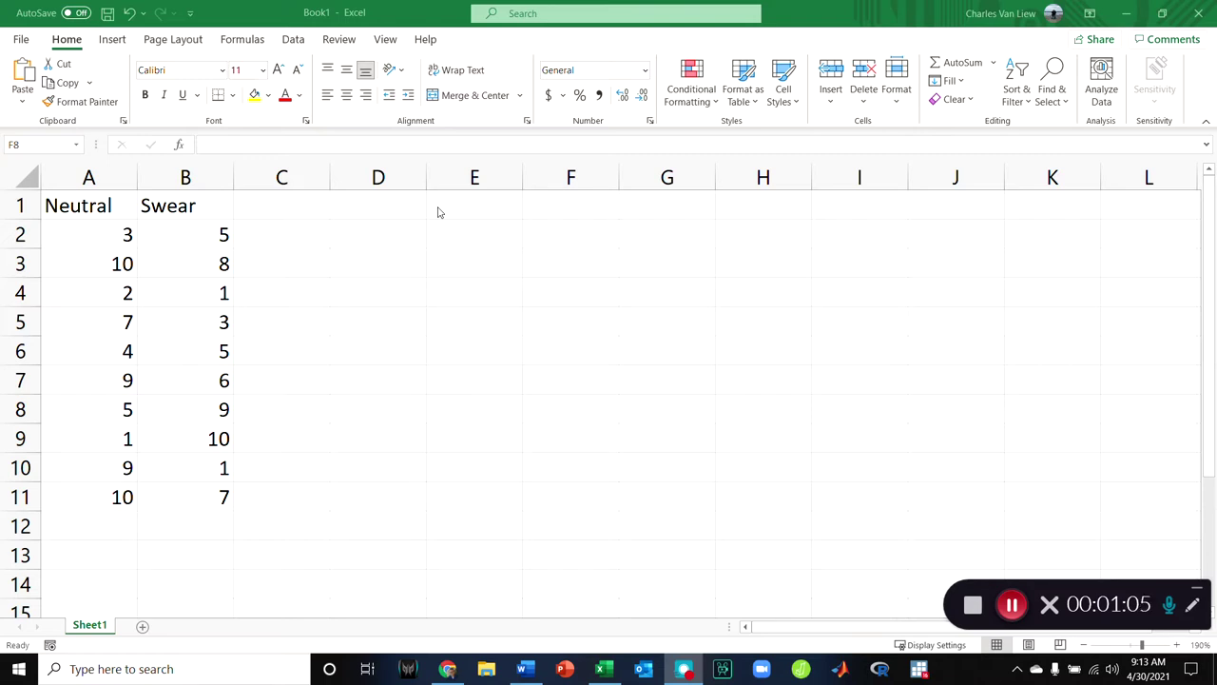
{"action": "left_click_drag", "start_coordinate": [96, 209], "coordinate": [190, 497]}
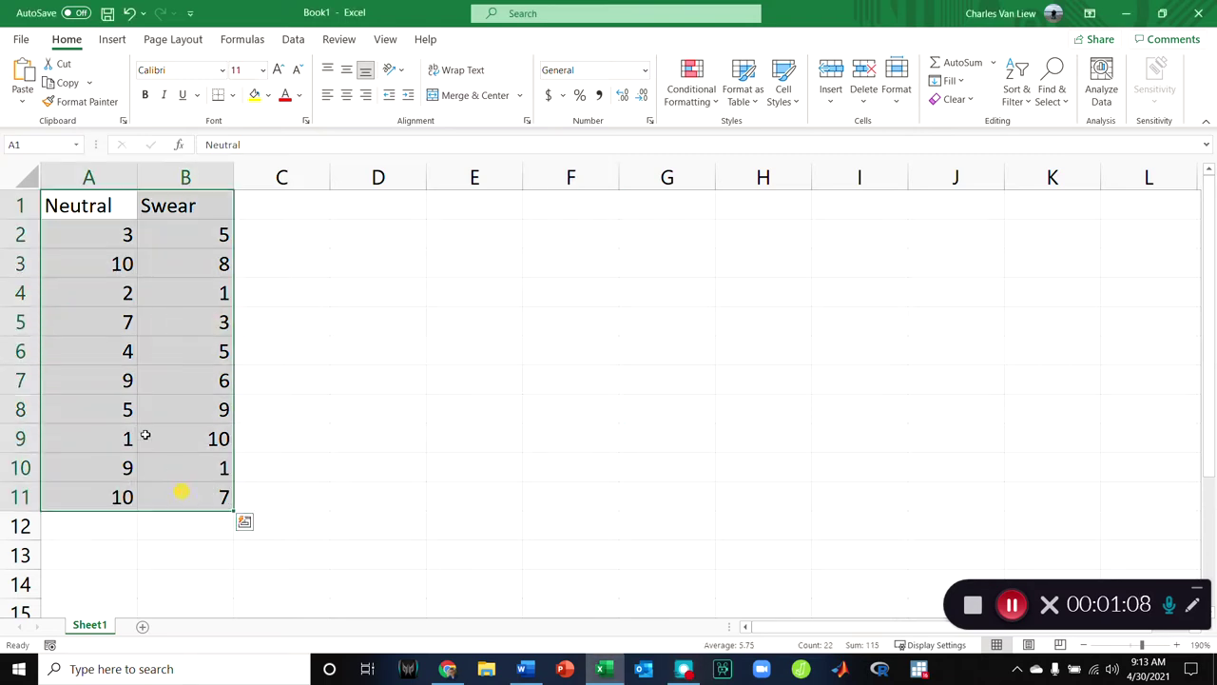
{"action": "left_click", "coordinate": [103, 246]}
{"action": "left_click_drag", "start_coordinate": [133, 259], "coordinate": [217, 497]}
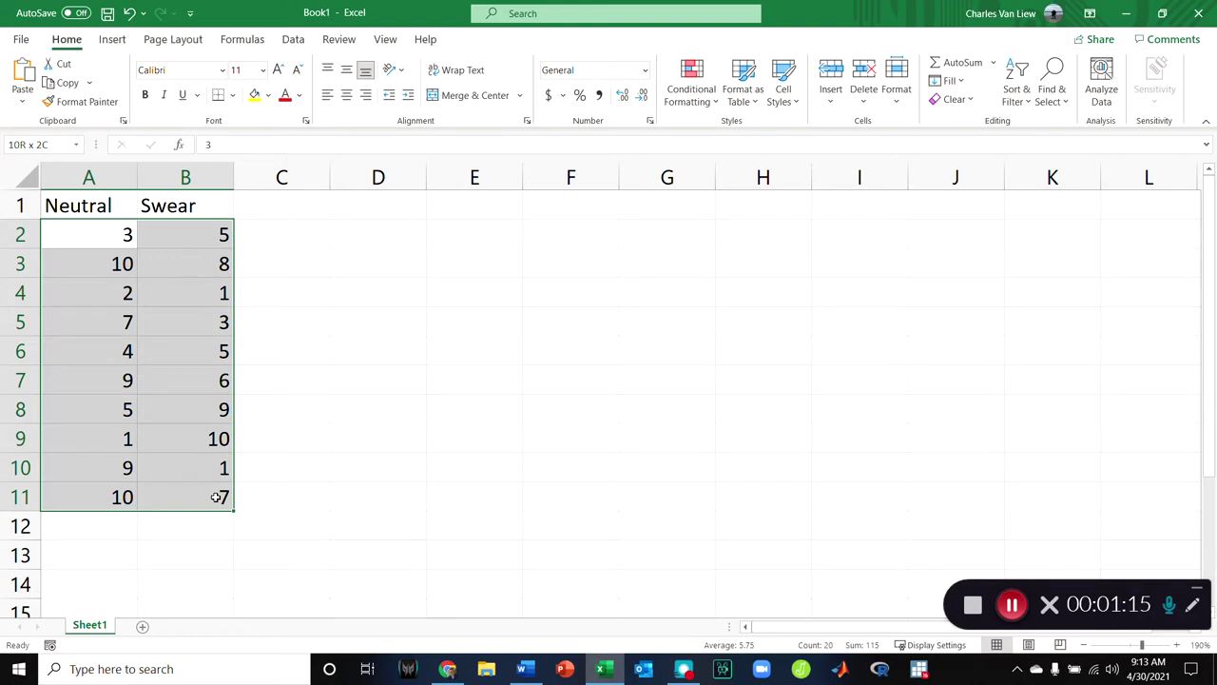
{"action": "left_click", "coordinate": [541, 472]}
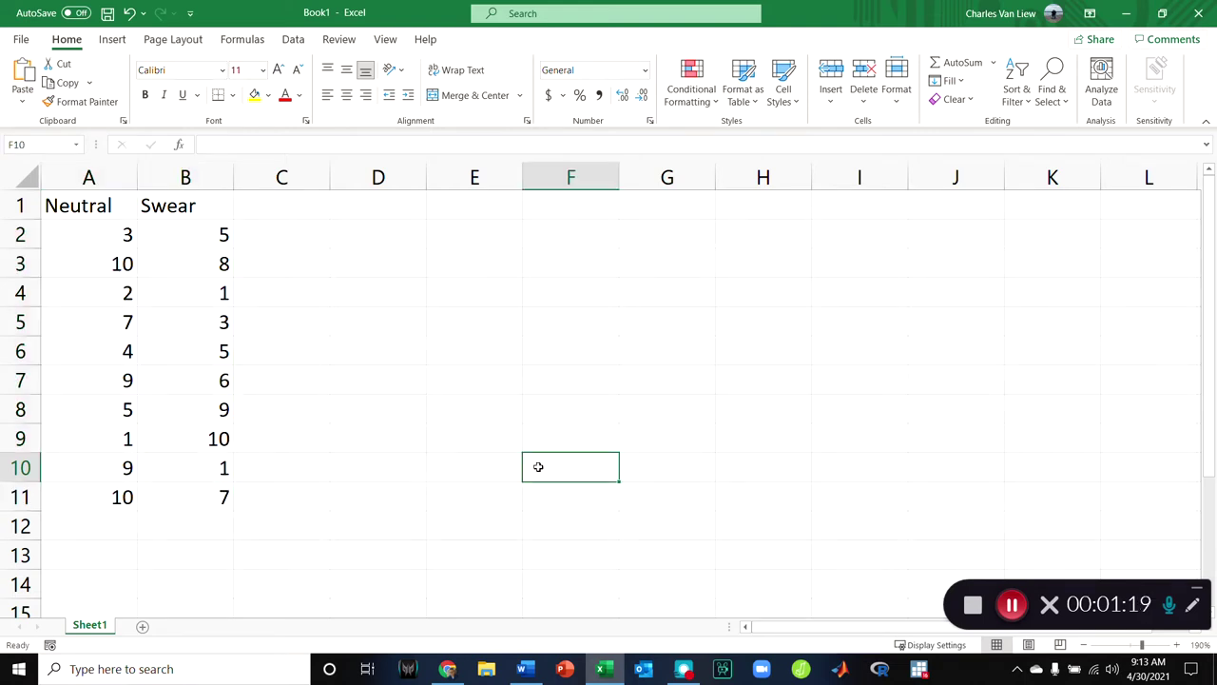
{"action": "left_click", "coordinate": [400, 236]}
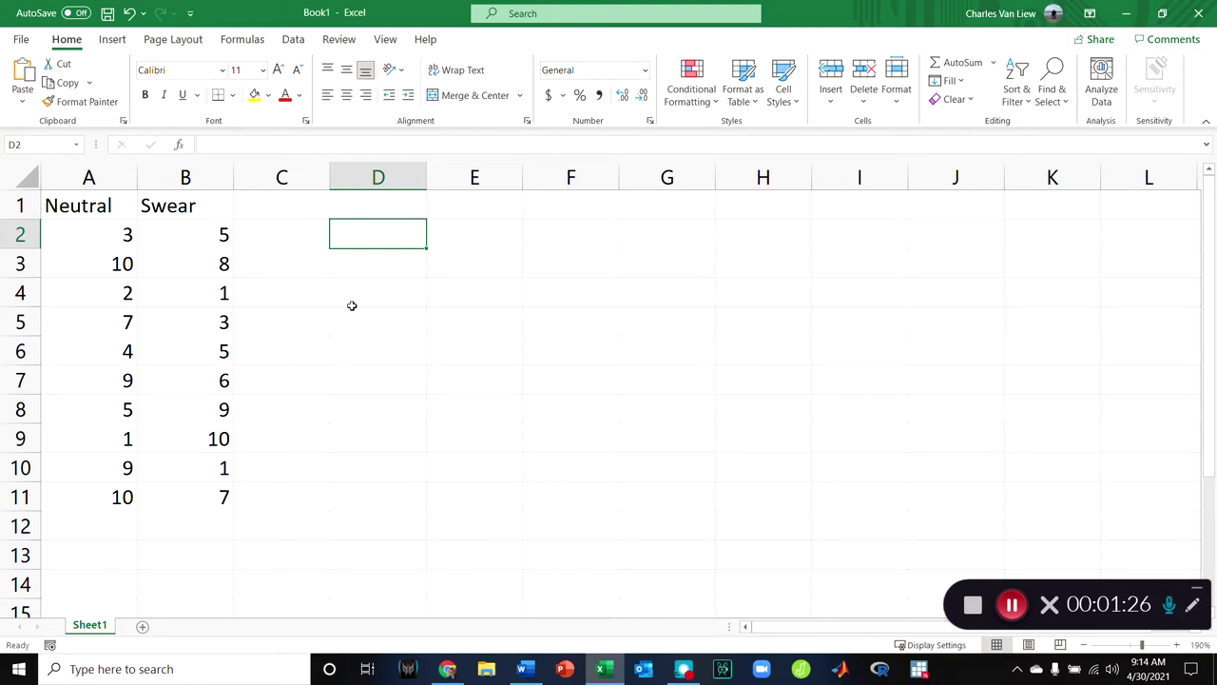
- Insert a new column before the Neutral column and enter the header "people" in A1
{"action": "right_click", "coordinate": [86, 188]}
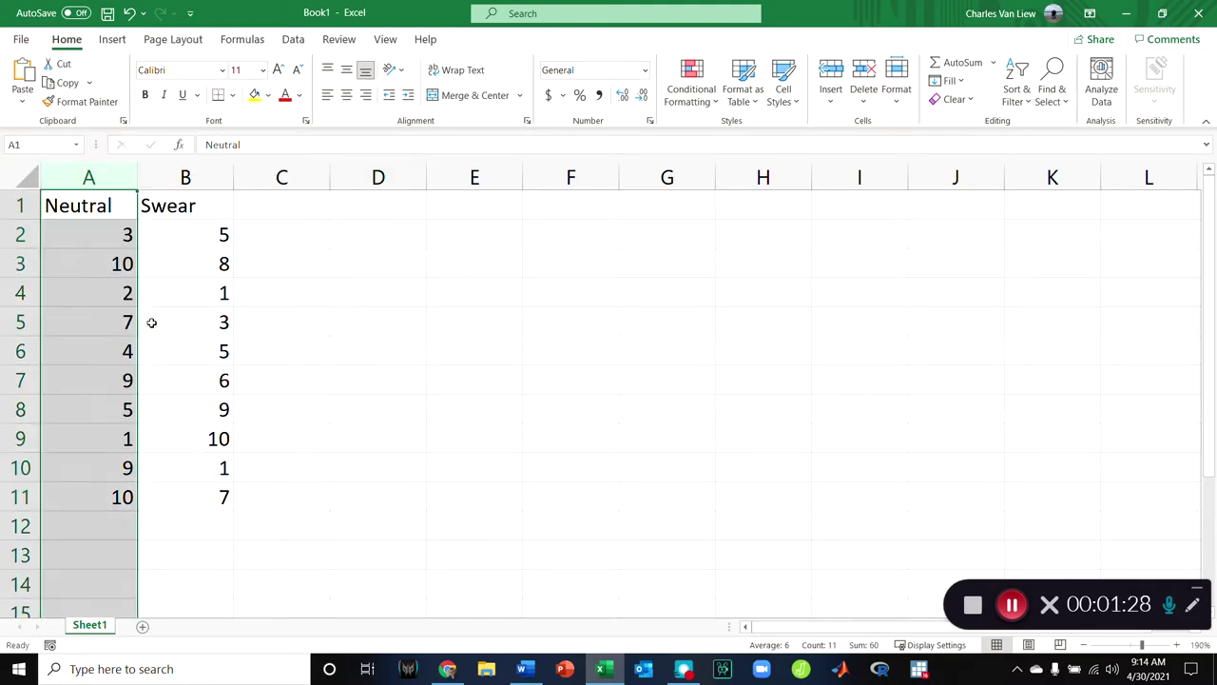
{"action": "left_click", "coordinate": [150, 321]}
{"action": "left_click", "coordinate": [91, 206]}
{"action": "type", "text": "people"}
{"action": "key", "text": "Return"}
- Enter five participants' first names under the people header, in cells A2 to A6
{"action": "type", "text": "Joe"}
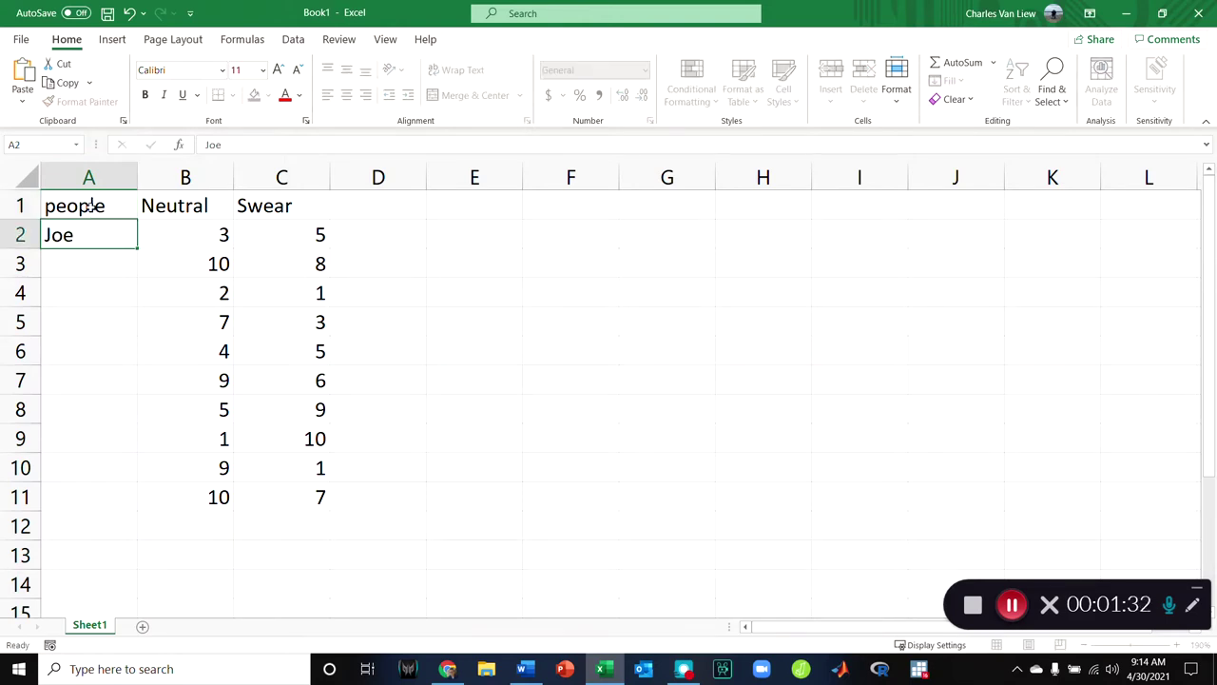
{"action": "key", "text": "Return"}
{"action": "type", "text": "Jane"}
{"action": "key", "text": "Return"}
{"action": "type", "text": "Sue"}
{"action": "key", "text": "Return"}
{"action": "type", "text": "Bob"}
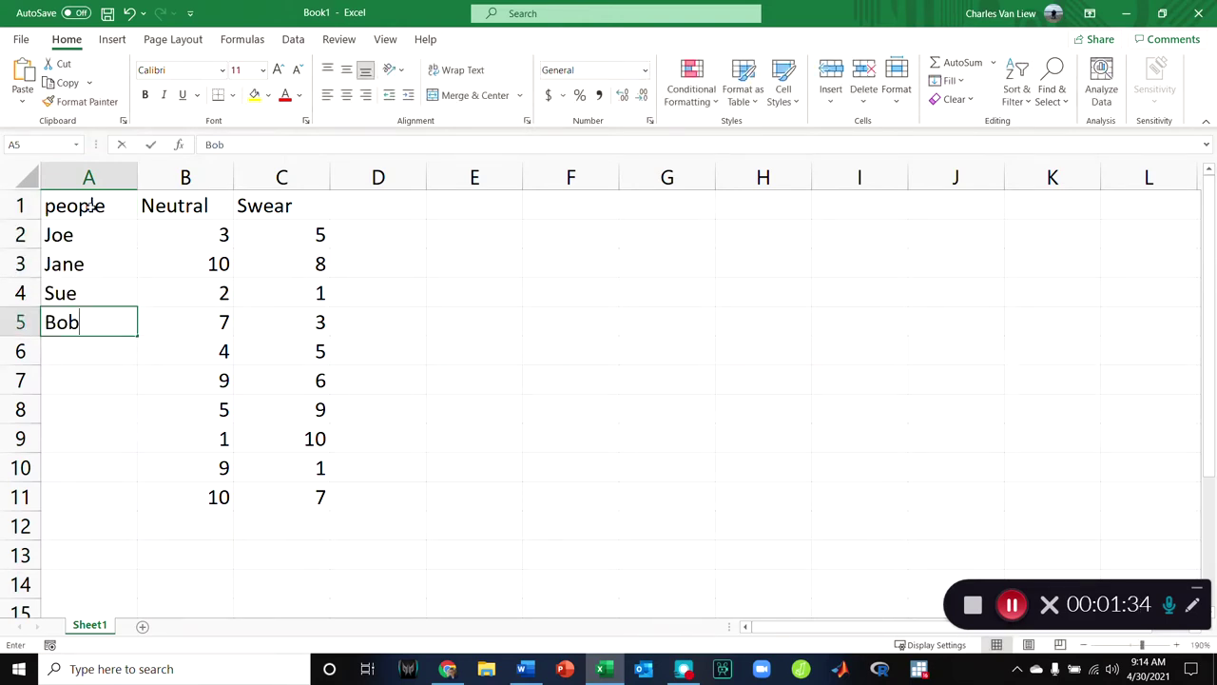
{"action": "key", "text": "Return"}
{"action": "type", "text": "Phil"}
{"action": "key", "text": "Return"}
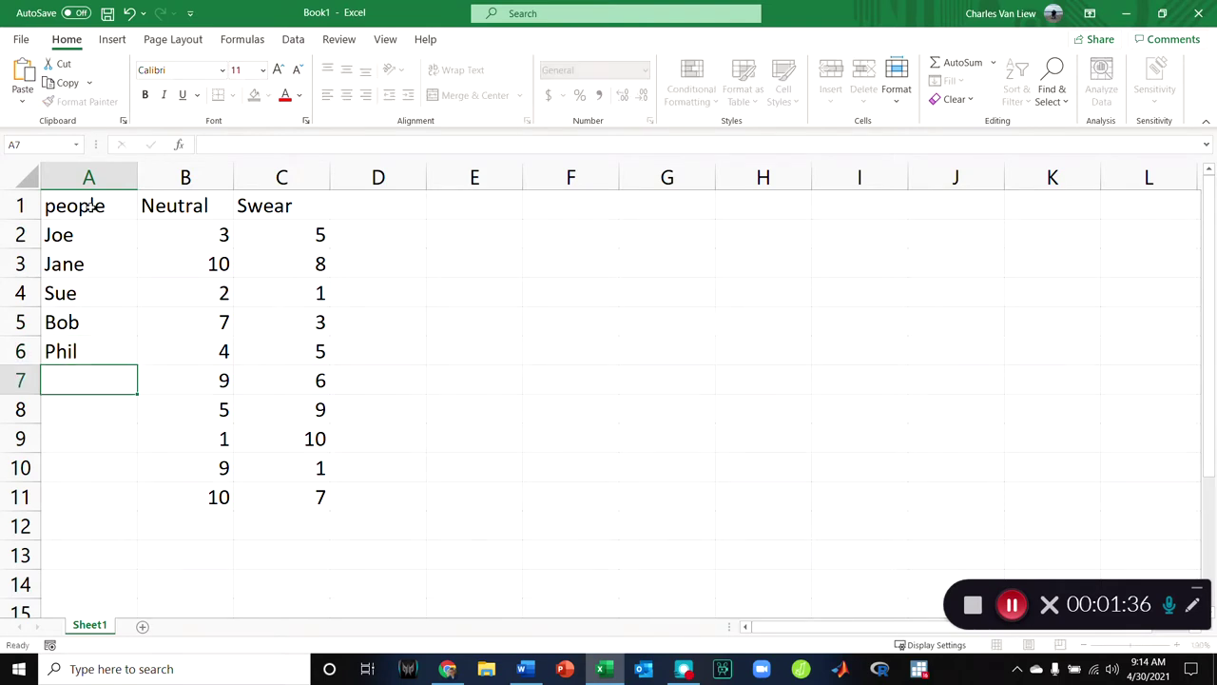
{"action": "left_click", "coordinate": [107, 234]}
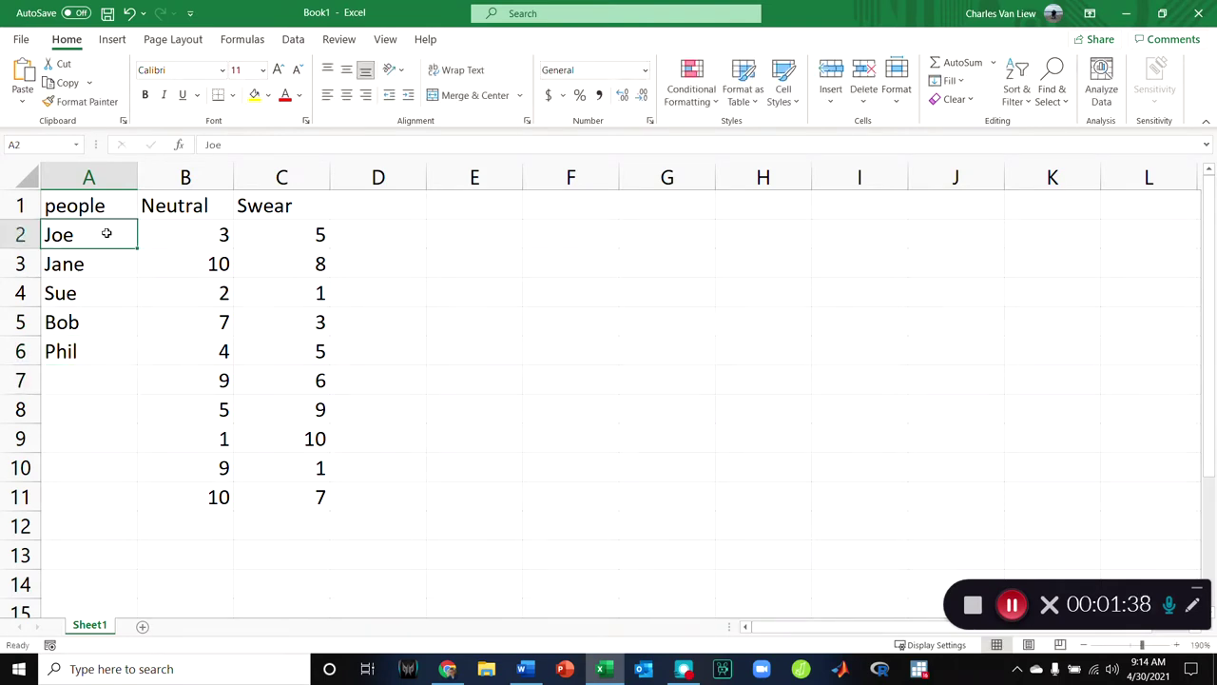
{"action": "left_click", "coordinate": [168, 234]}
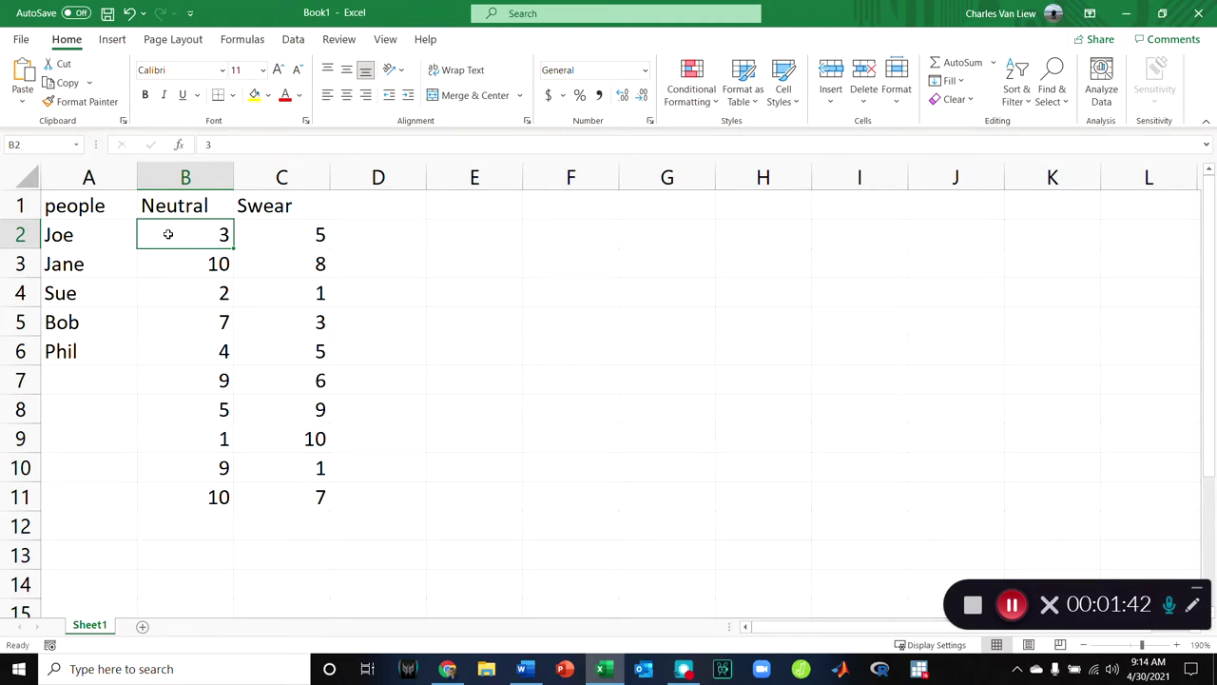
{"action": "left_click", "coordinate": [285, 245]}
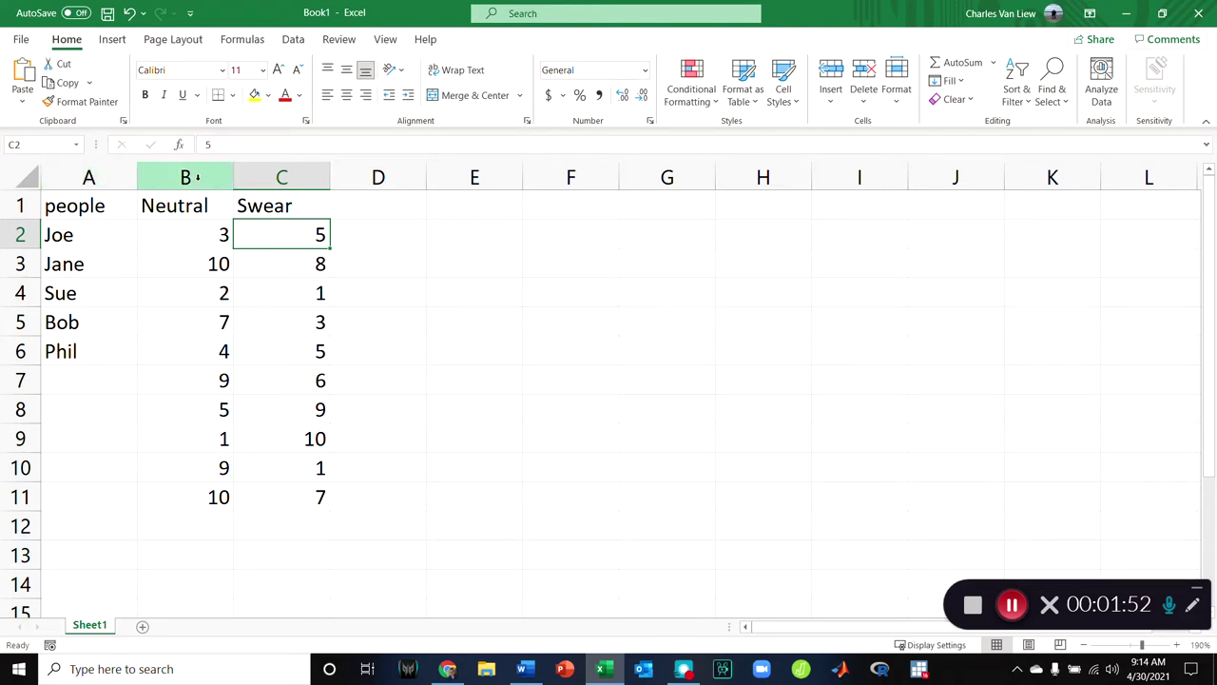
- Insert a column before Swear with the header "group2" and rename the names column's header in A1 to "group1"
{"action": "left_click", "coordinate": [100, 205]}
{"action": "type", "text": "group"}
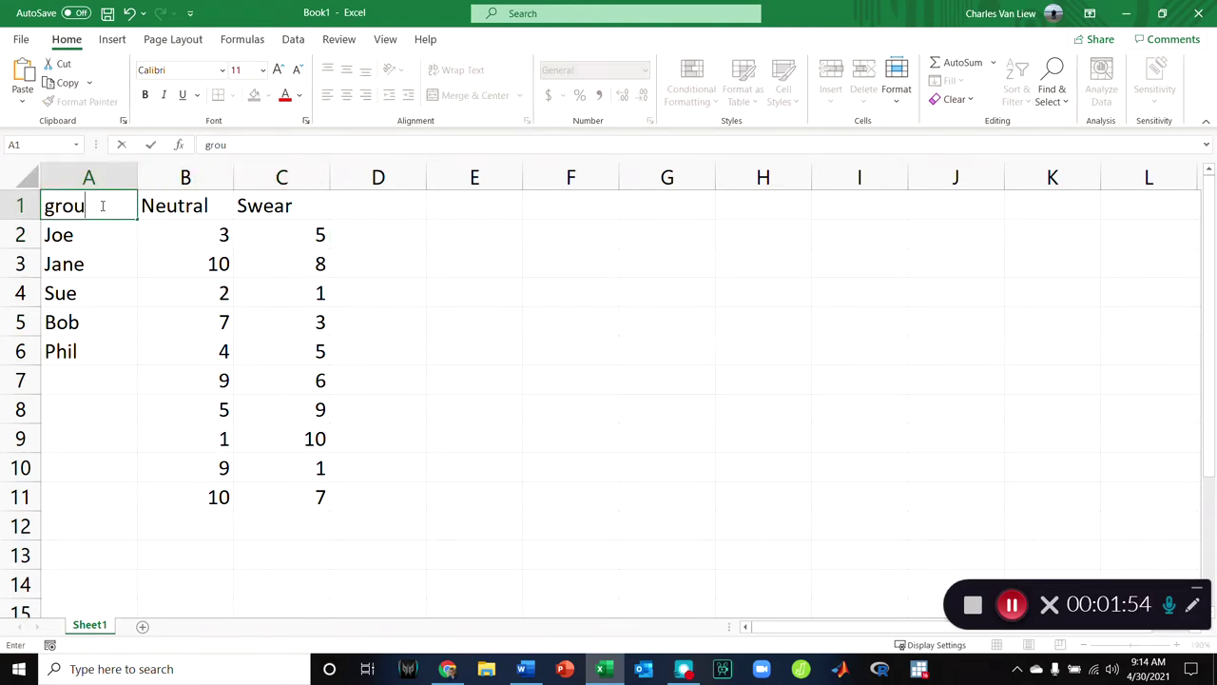
{"action": "right_click", "coordinate": [286, 178]}
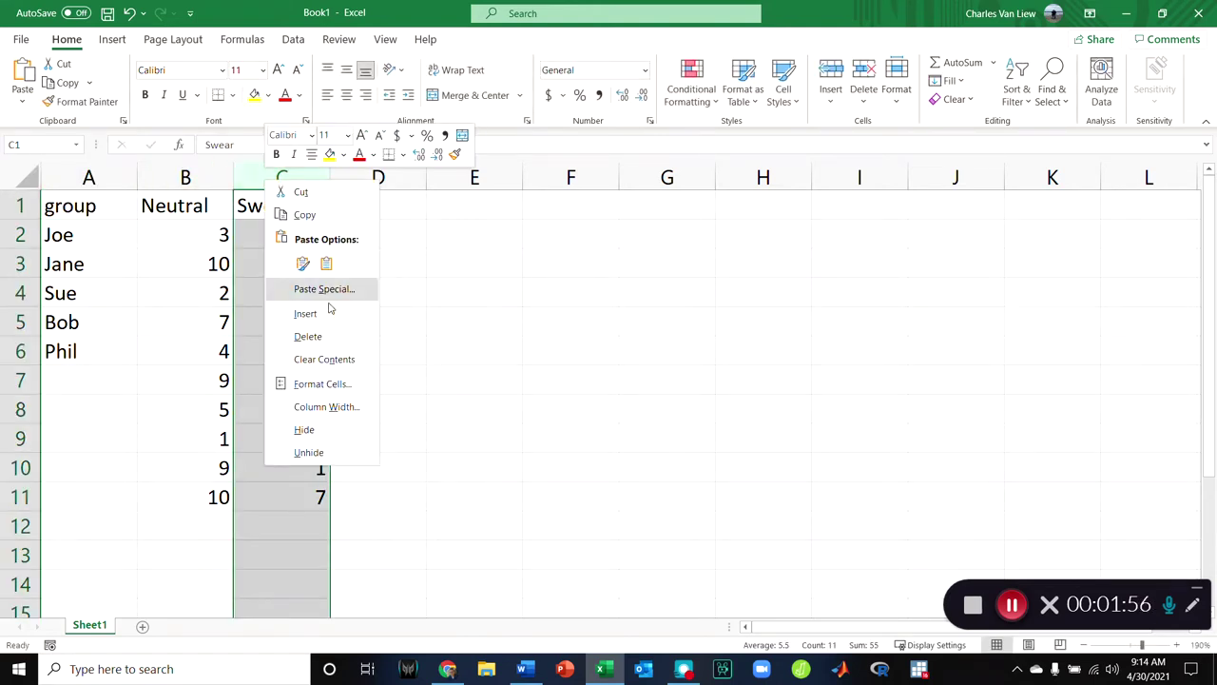
{"action": "left_click", "coordinate": [339, 316]}
{"action": "left_click", "coordinate": [278, 215]}
{"action": "type", "text": "group"}
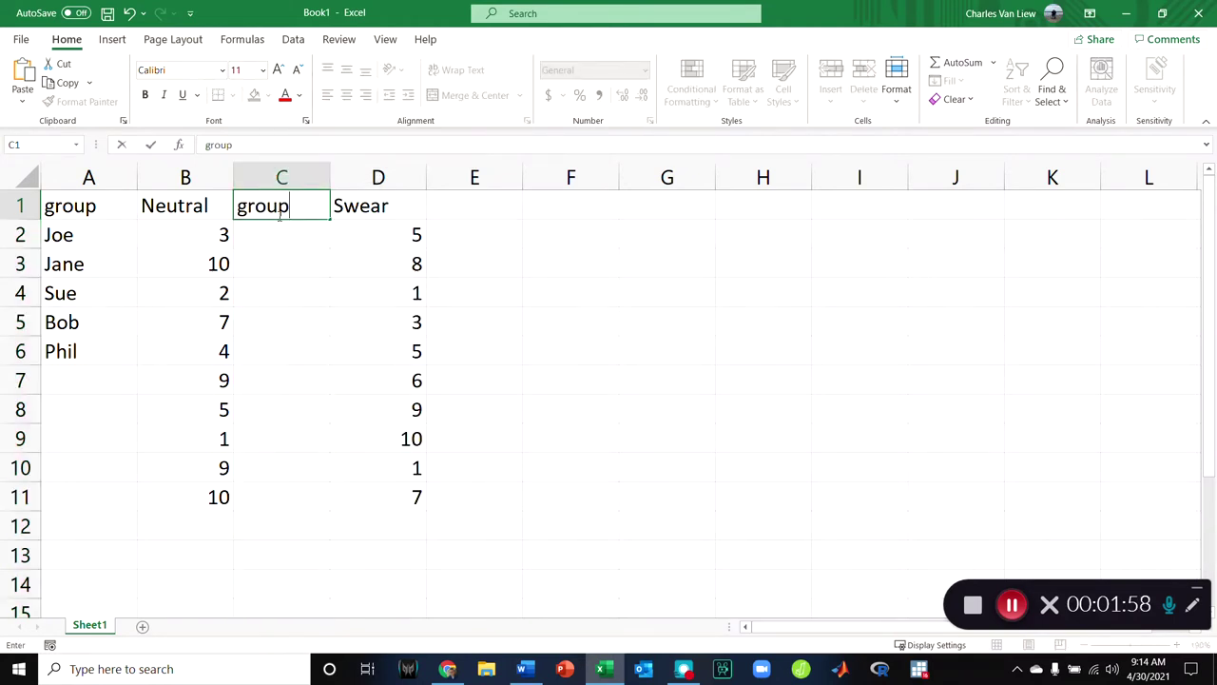
{"action": "type", "text": "2"}
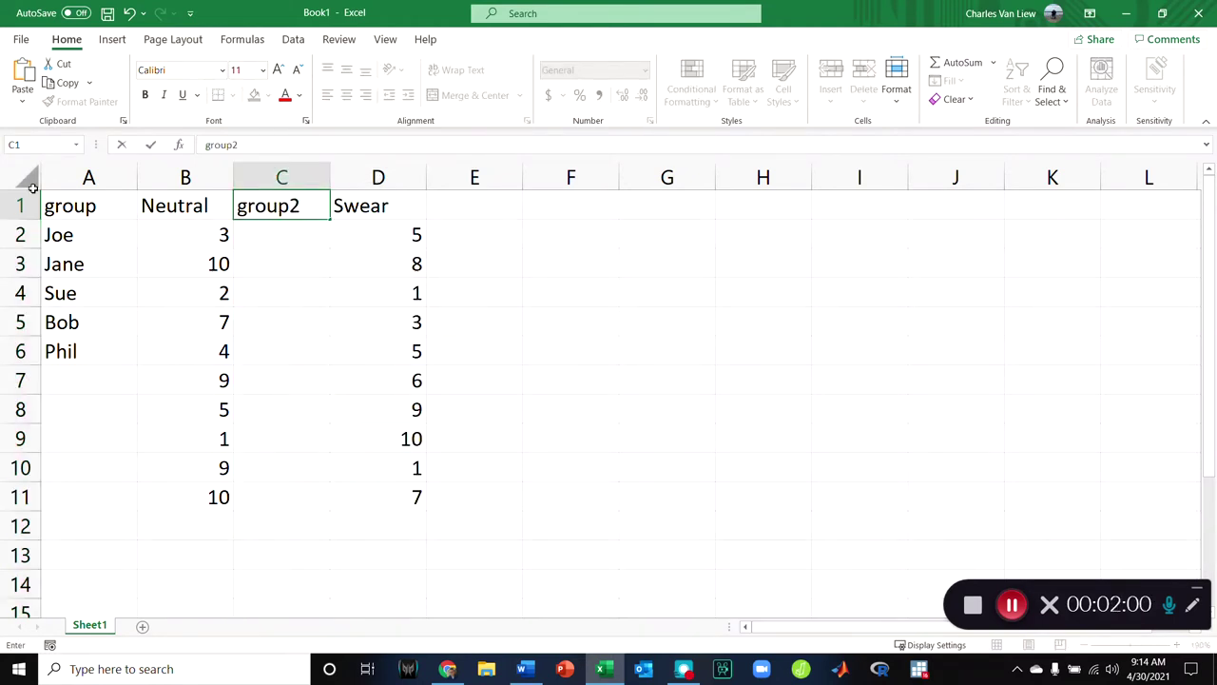
{"action": "left_click", "coordinate": [113, 206]}
{"action": "double_click", "coordinate": [102, 205]}
{"action": "type", "text": "1"}
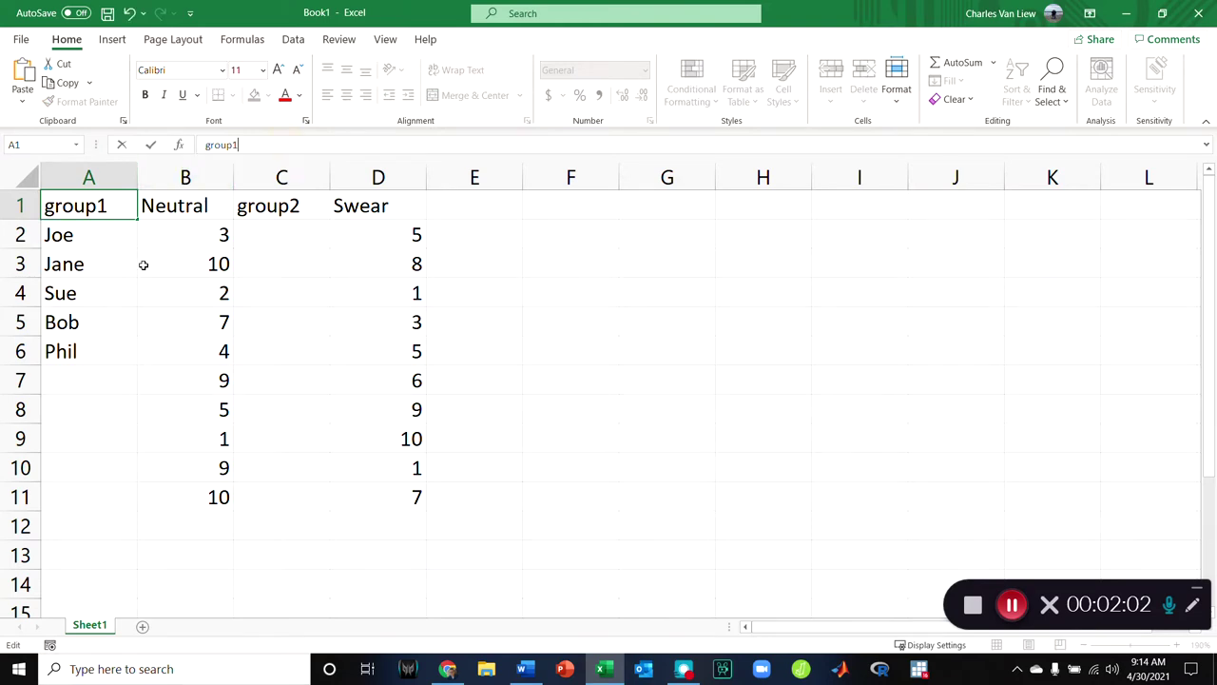
{"action": "left_click", "coordinate": [141, 263]}
- Enter two different participants' first names under the group2 header, in cells C2 and C3
{"action": "left_click", "coordinate": [284, 240]}
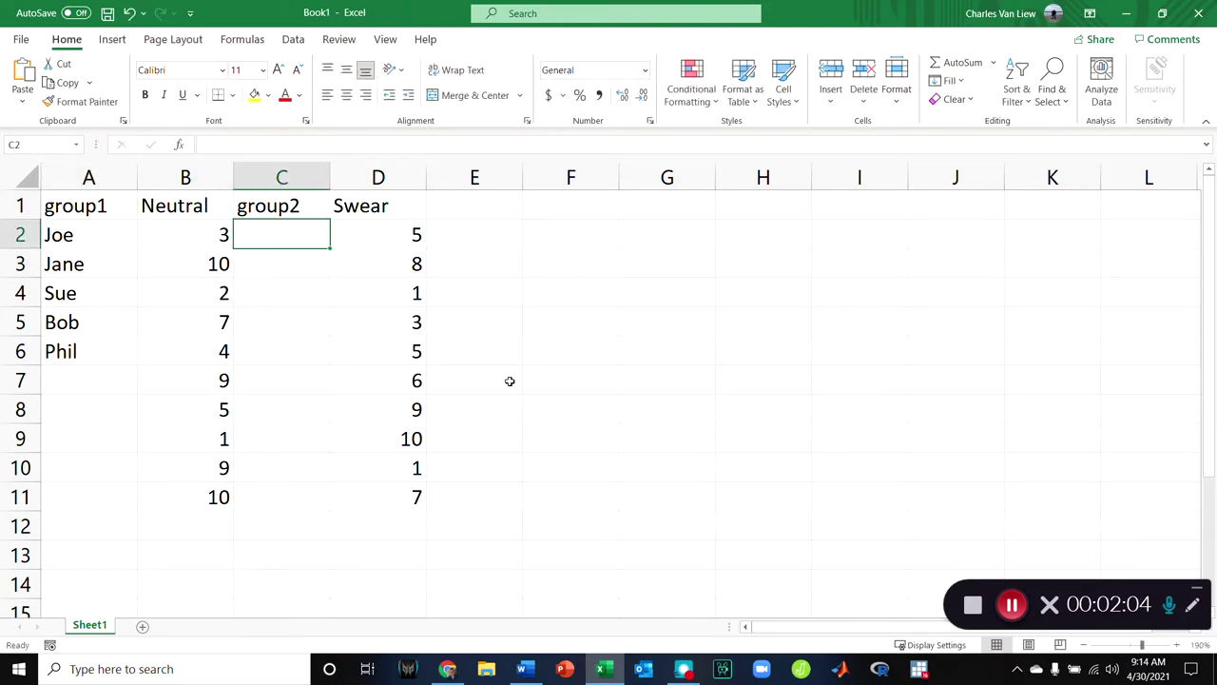
{"action": "type", "text": "Bill"}
{"action": "key", "text": "Return"}
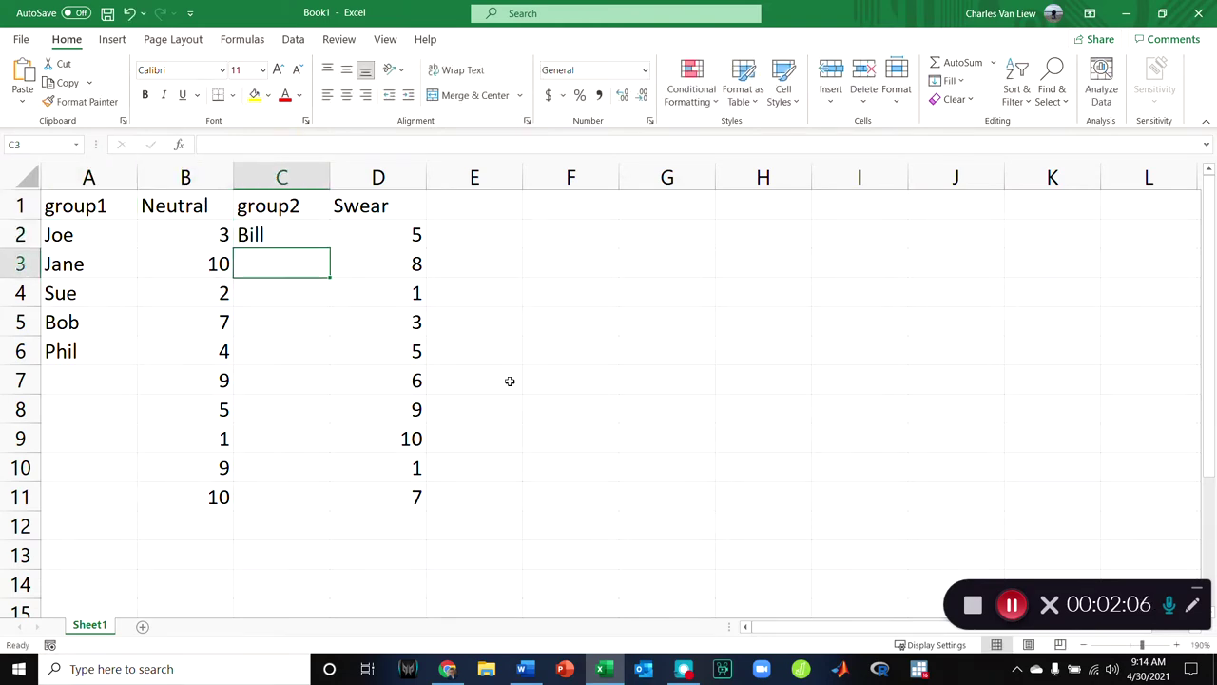
{"action": "type", "text": "Sally"}
{"action": "key", "text": "Return"}
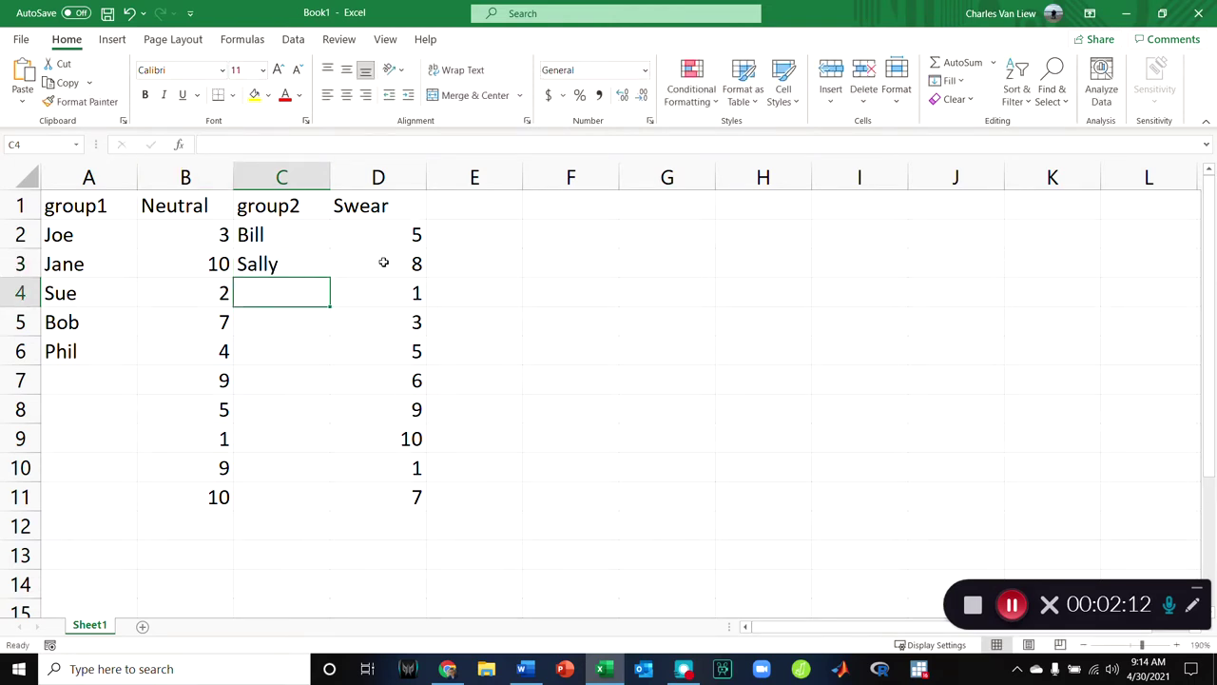
{"action": "left_click", "coordinate": [67, 235]}
{"action": "left_click", "coordinate": [177, 240]}
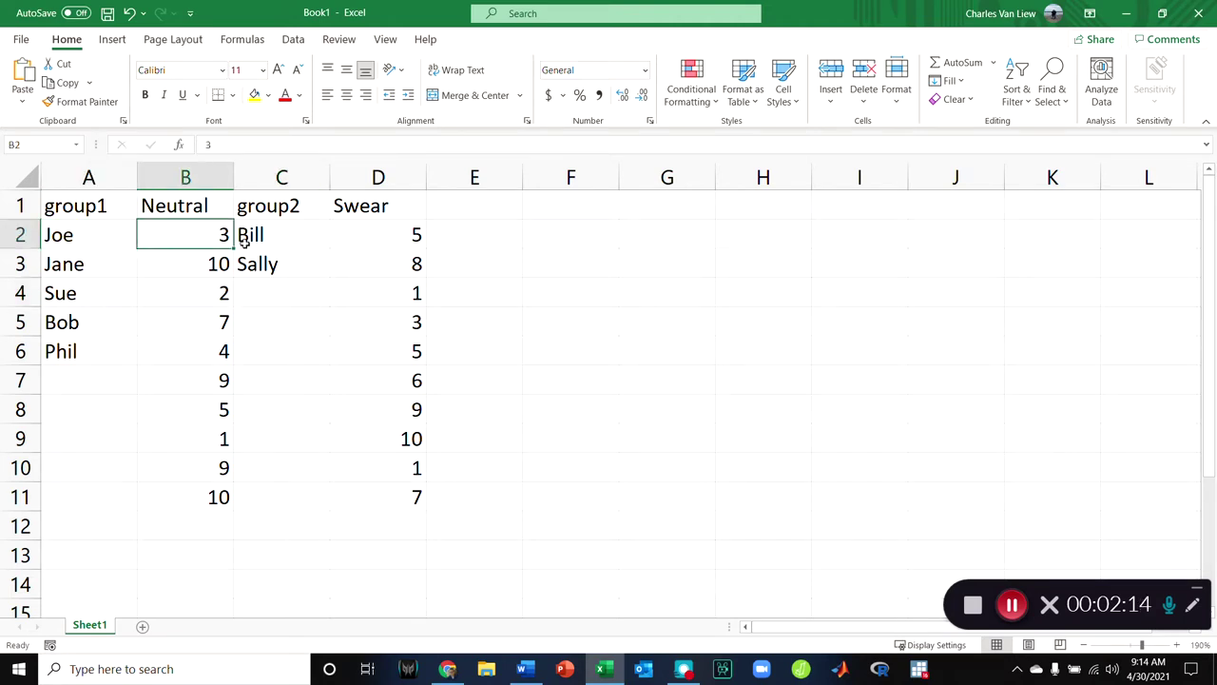
{"action": "left_click", "coordinate": [409, 238]}
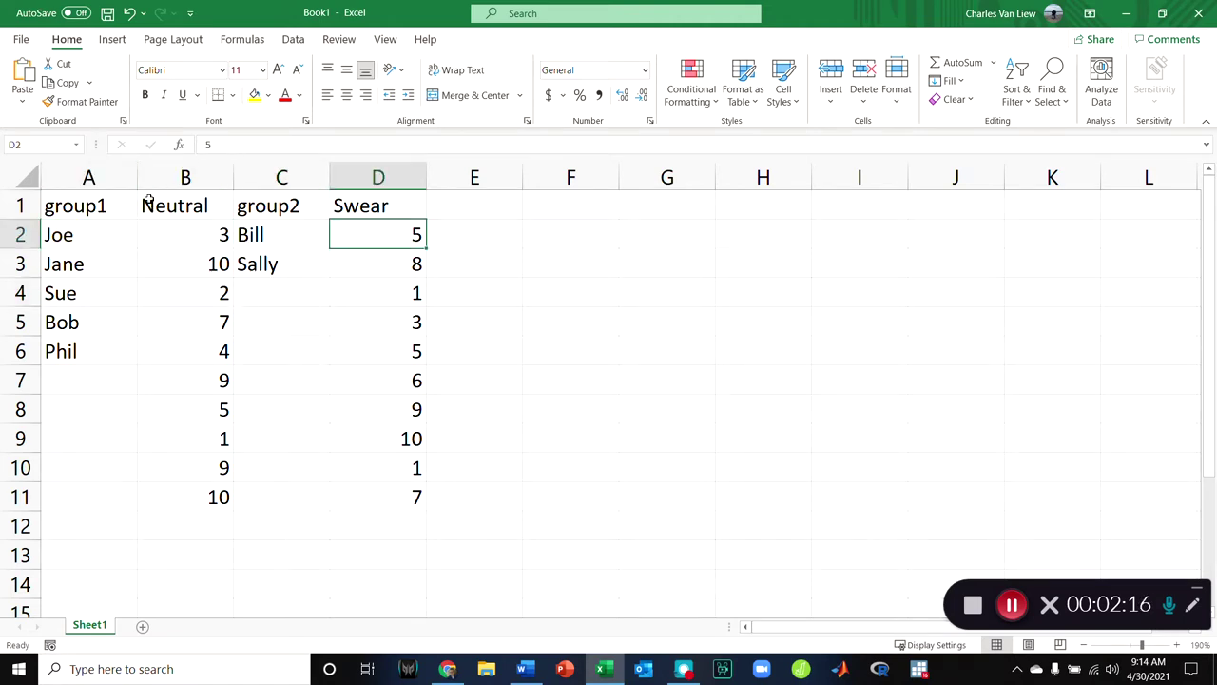
{"action": "left_click_drag", "start_coordinate": [168, 198], "coordinate": [177, 484]}
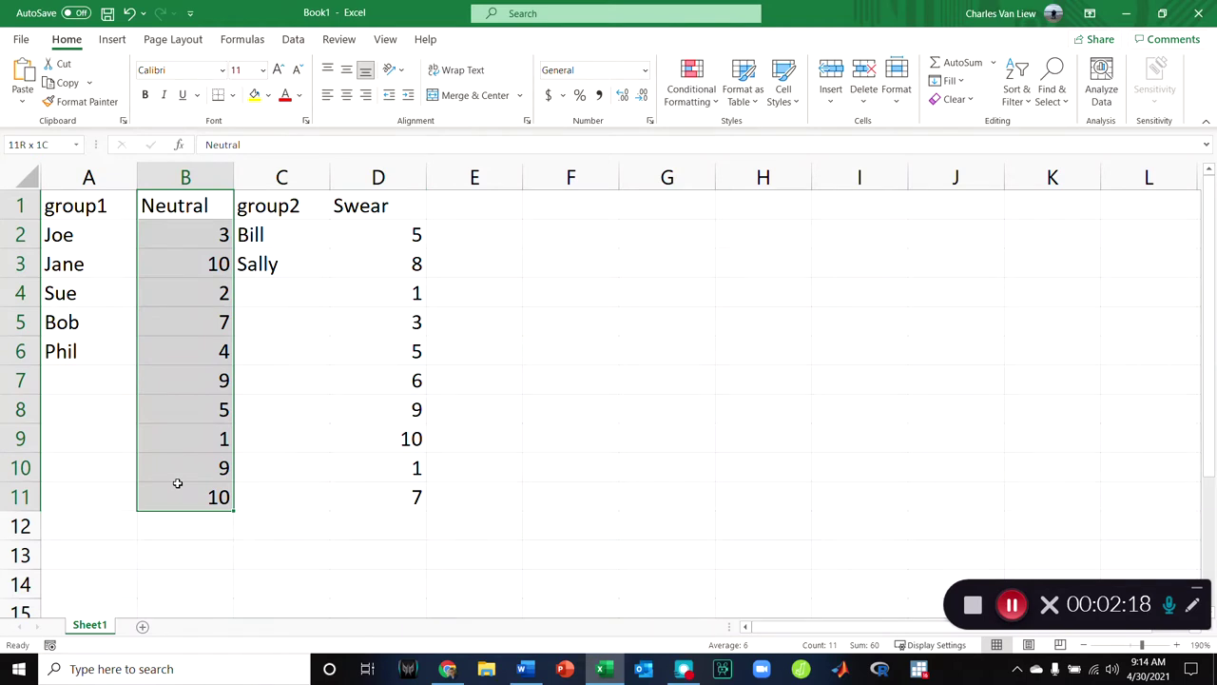
{"action": "left_click_drag", "start_coordinate": [371, 200], "coordinate": [387, 499]}
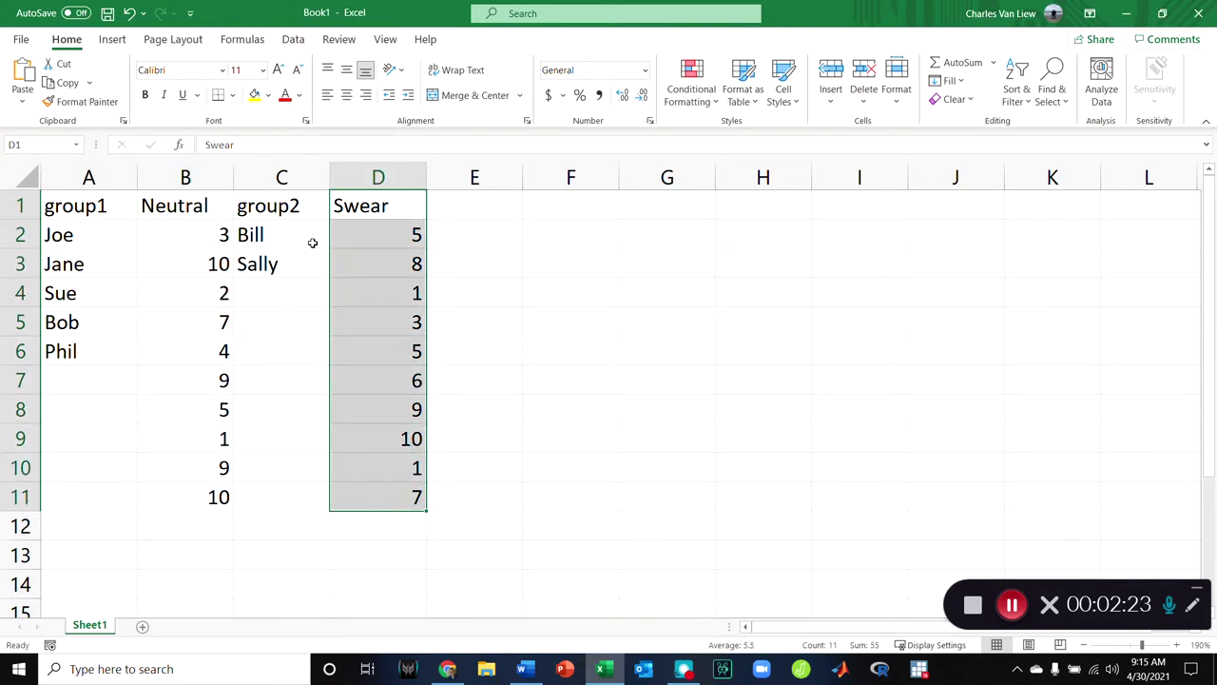
- Delete the group2 and group1 columns, keeping only the Neutral and Swear data
{"action": "left_click", "coordinate": [282, 178]}
{"action": "key", "text": "ctrl+minus"}
{"action": "left_click", "coordinate": [126, 176]}
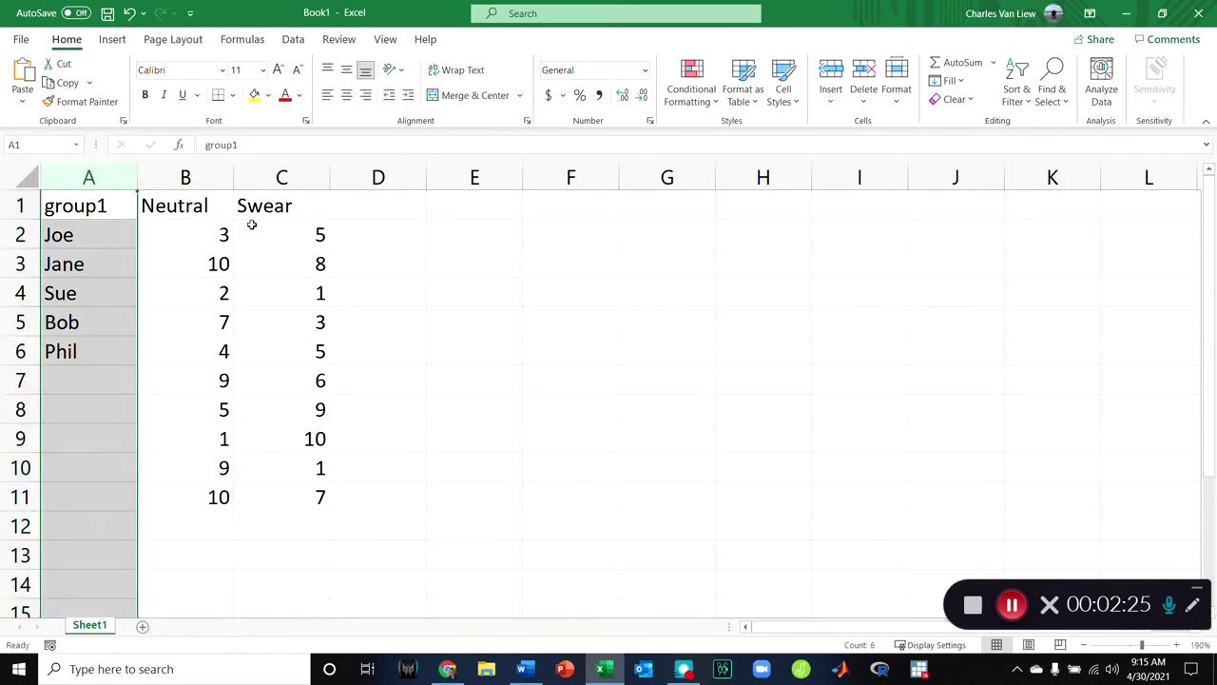
{"action": "key", "text": "ctrl+minus"}
{"action": "left_click", "coordinate": [415, 294]}
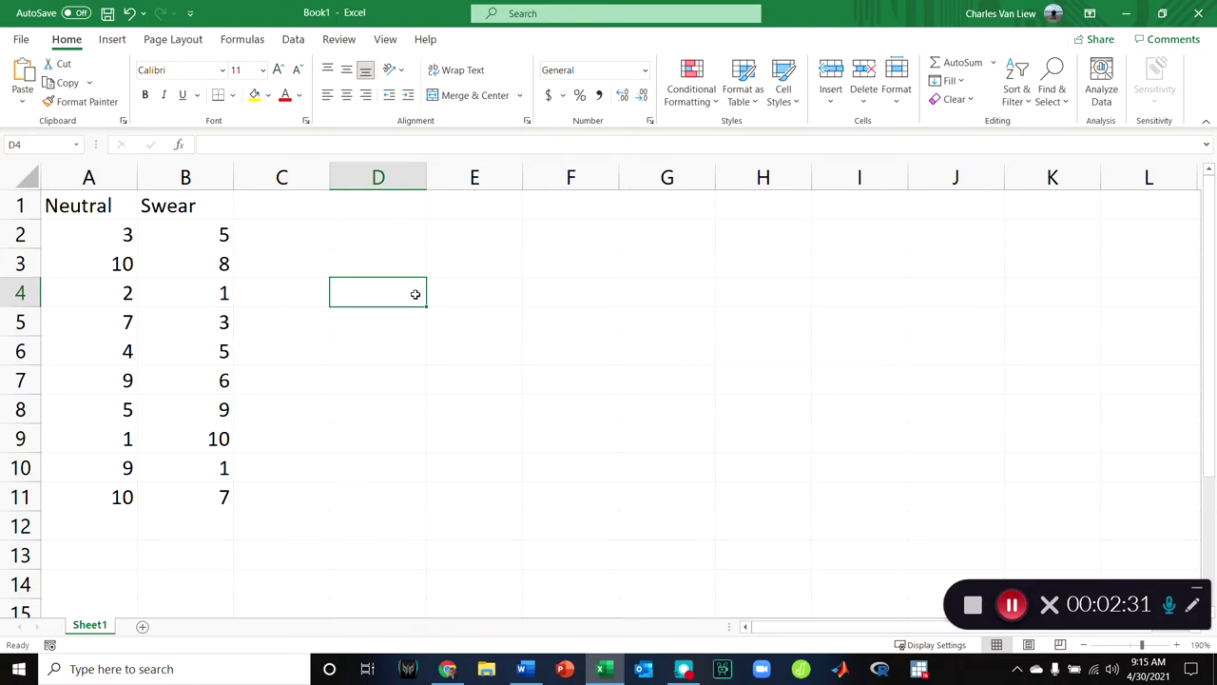
- Enter the header "Difference" in C1 and fit column C's width to it
{"action": "left_click", "coordinate": [301, 213]}
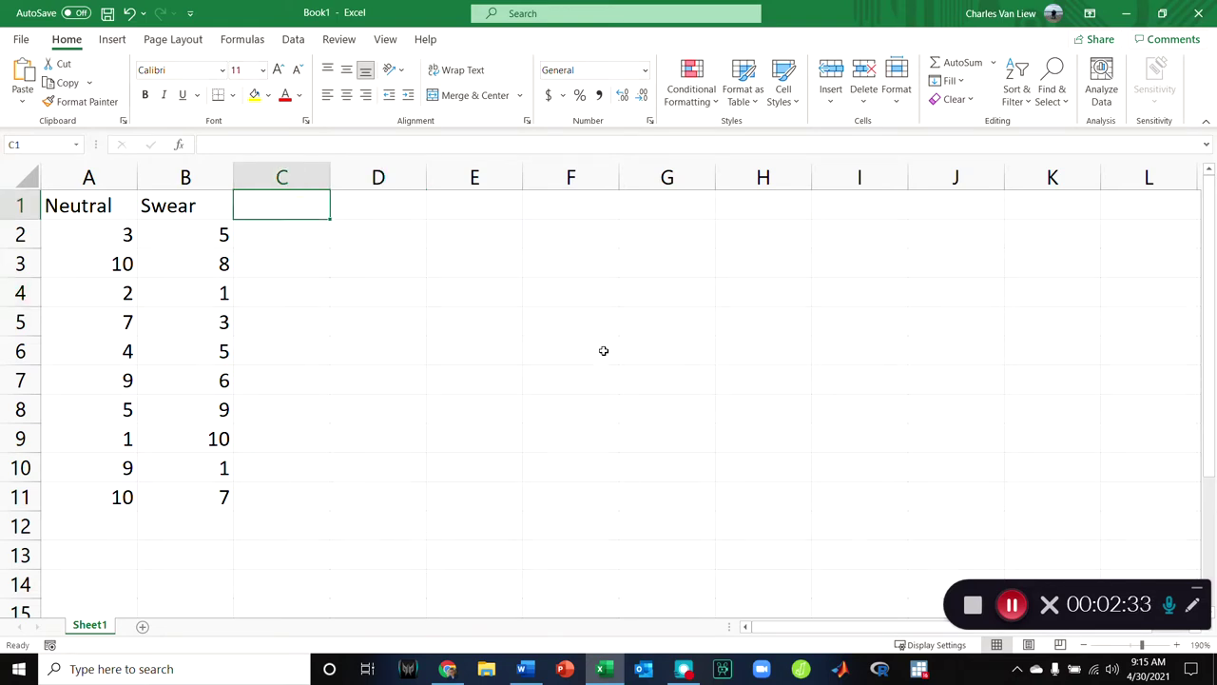
{"action": "type", "text": "Difference"}
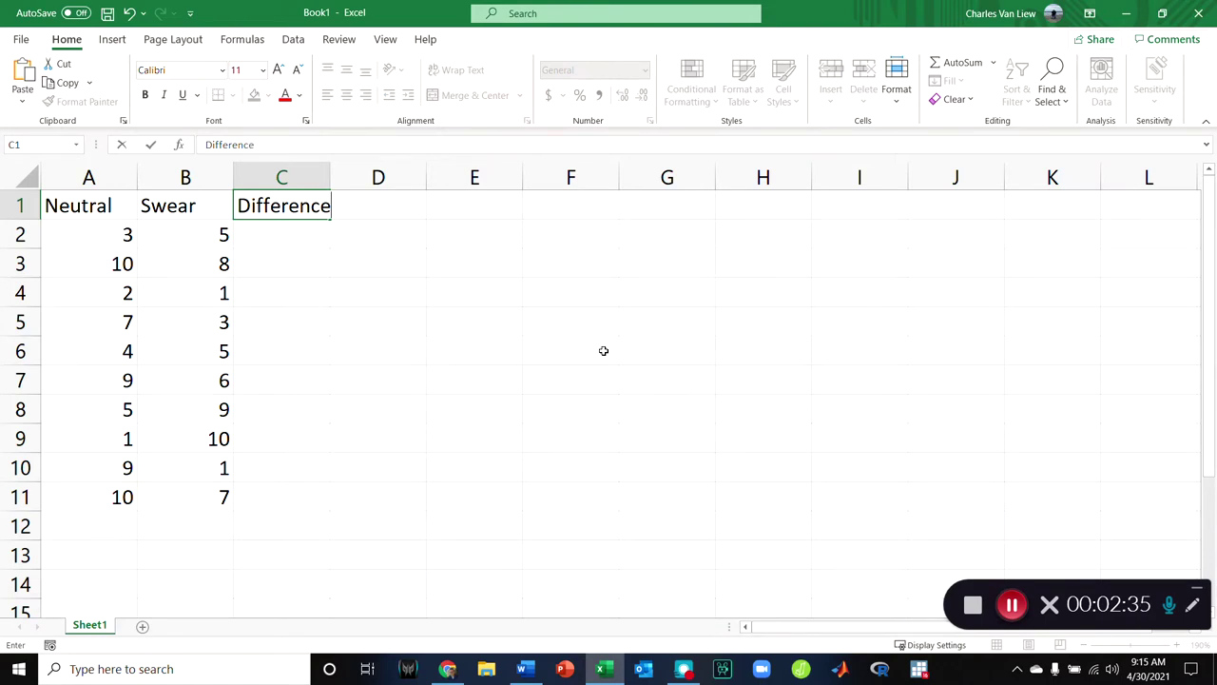
{"action": "key", "text": "Return"}
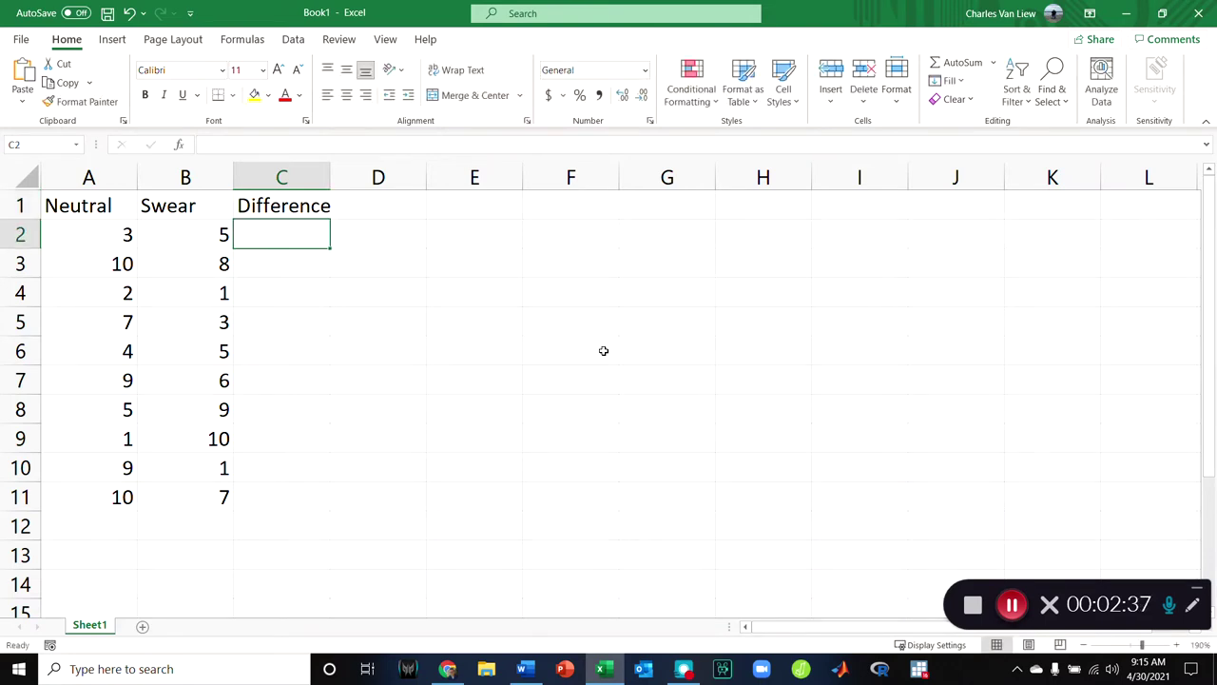
{"action": "double_click", "coordinate": [332, 173]}
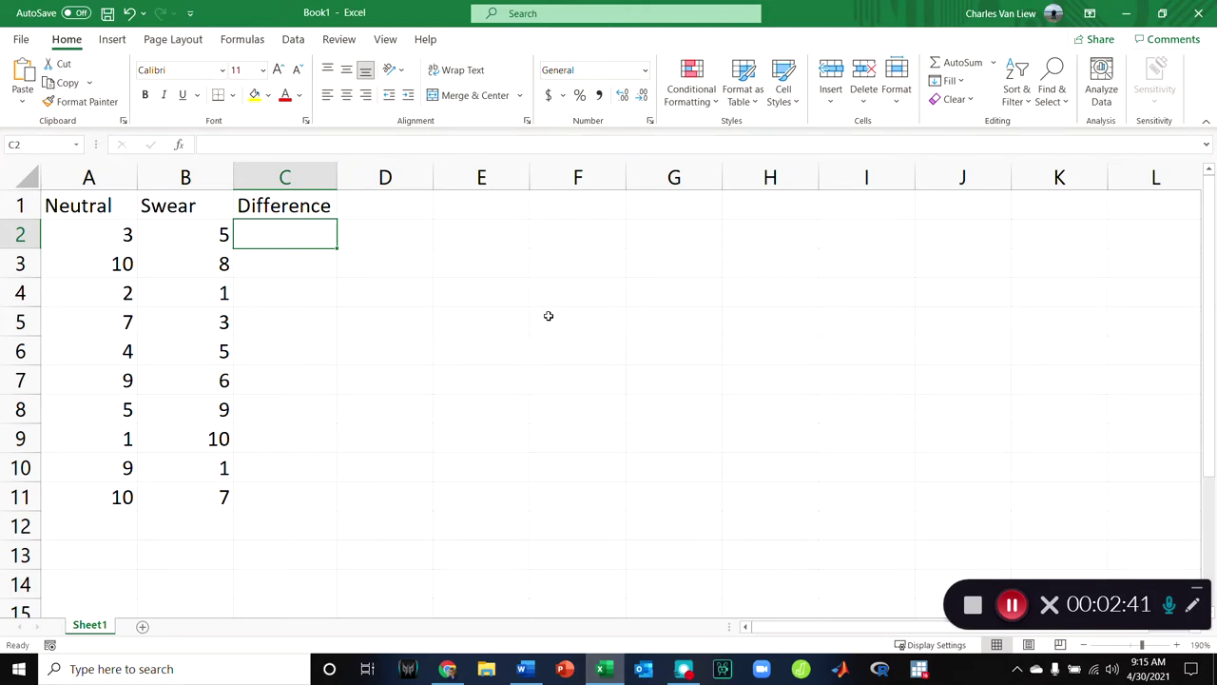
- Enter the formula =A2-B2 in C2 and fill it down the Difference column to C11
{"action": "type", "text": "=d"}
{"action": "key", "text": "BackSpace"}
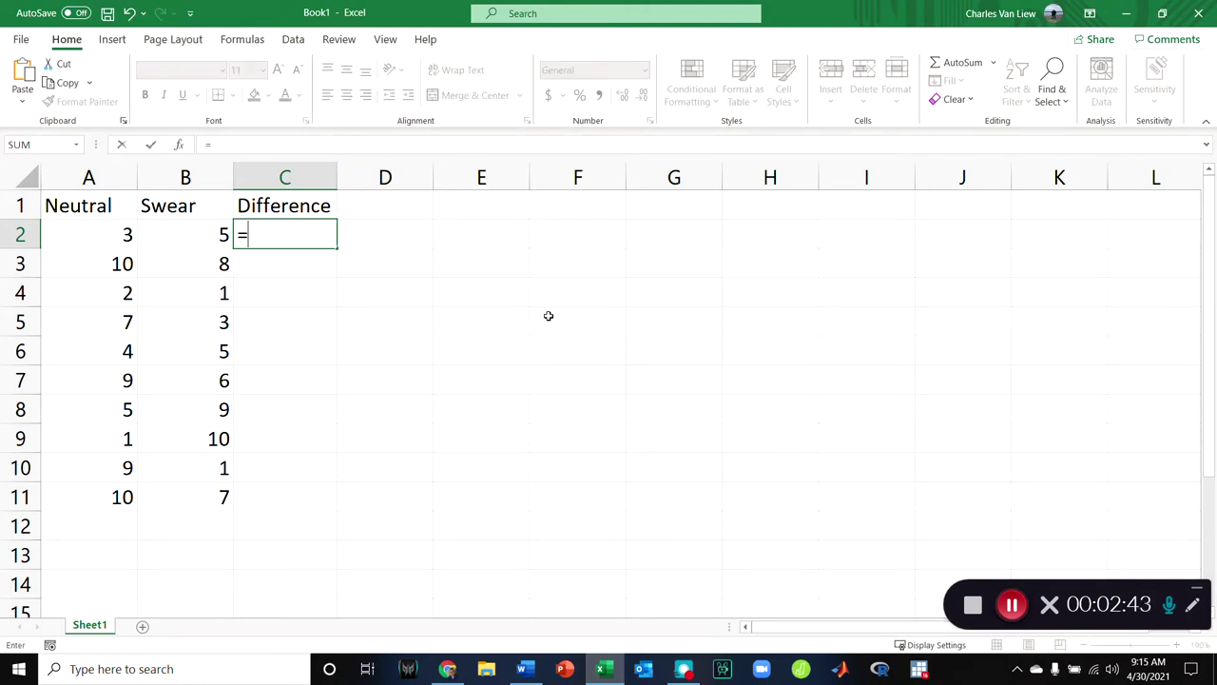
{"action": "left_click", "coordinate": [112, 234]}
{"action": "type", "text": "-"}
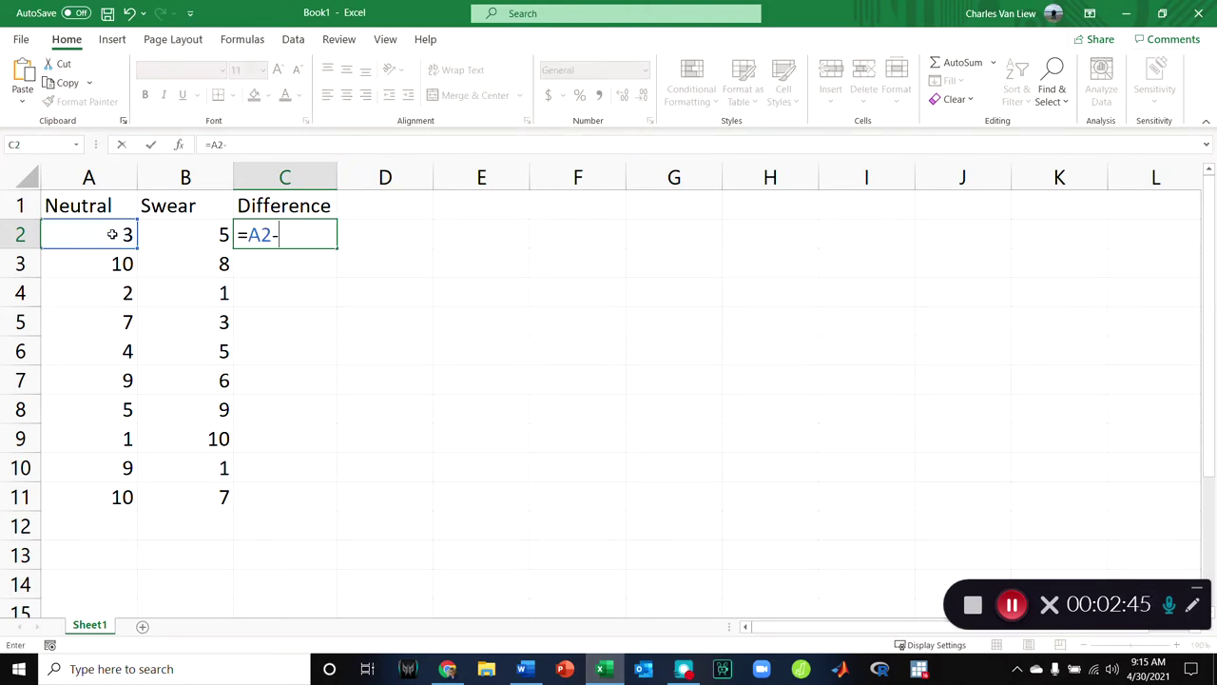
{"action": "left_click", "coordinate": [148, 234]}
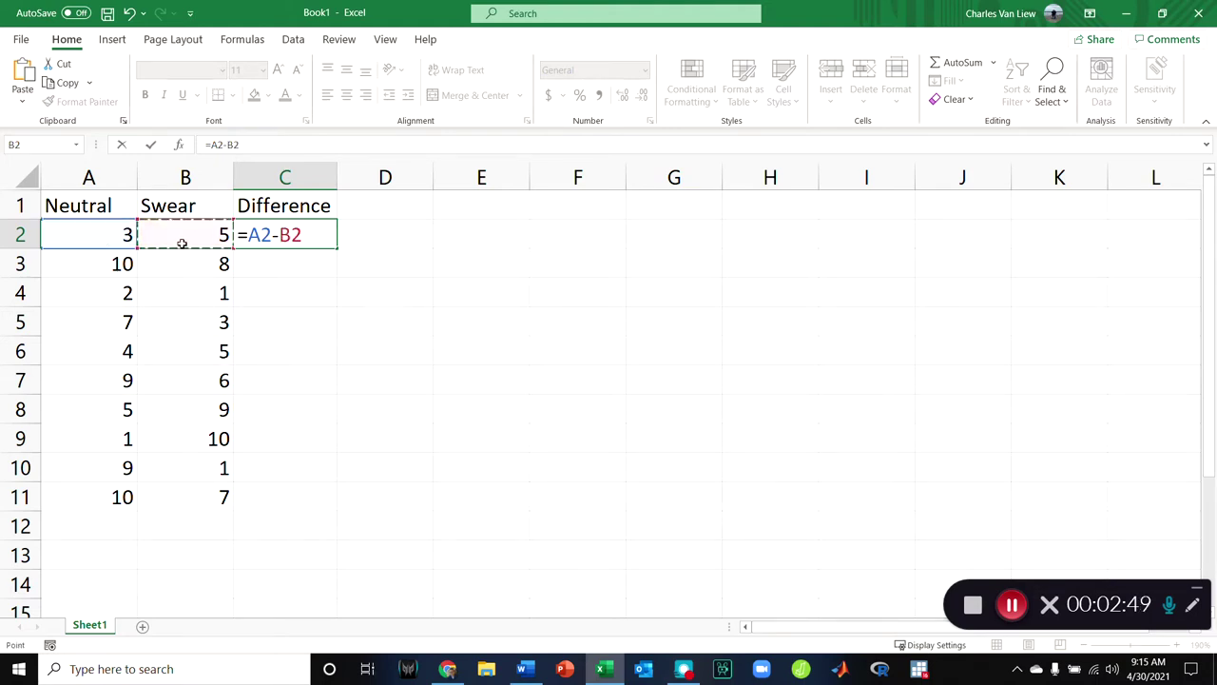
{"action": "key", "text": "Return"}
{"action": "left_click", "coordinate": [272, 237]}
{"action": "double_click", "coordinate": [337, 250]}
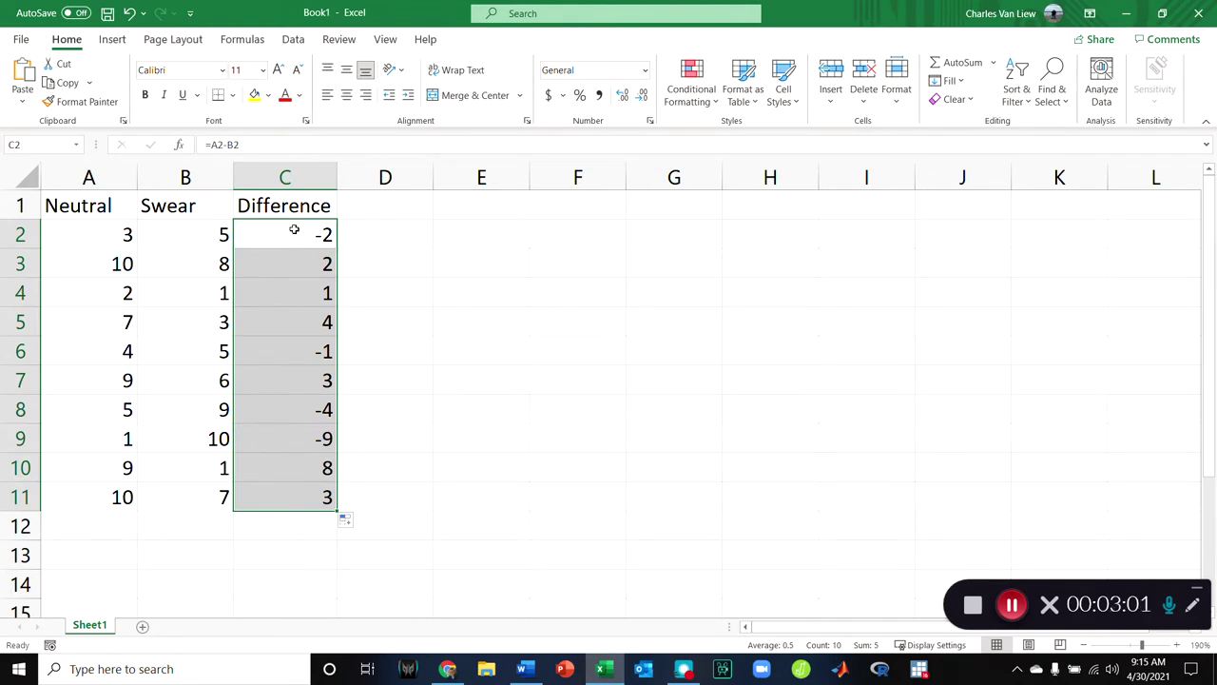
{"action": "left_click", "coordinate": [306, 177]}
{"action": "left_click_drag", "start_coordinate": [222, 178], "coordinate": [93, 179]}
{"action": "left_click_drag", "start_coordinate": [299, 211], "coordinate": [320, 497]}
- Enter the note "t = Md/Sed" in cell E2
{"action": "left_click", "coordinate": [454, 226]}
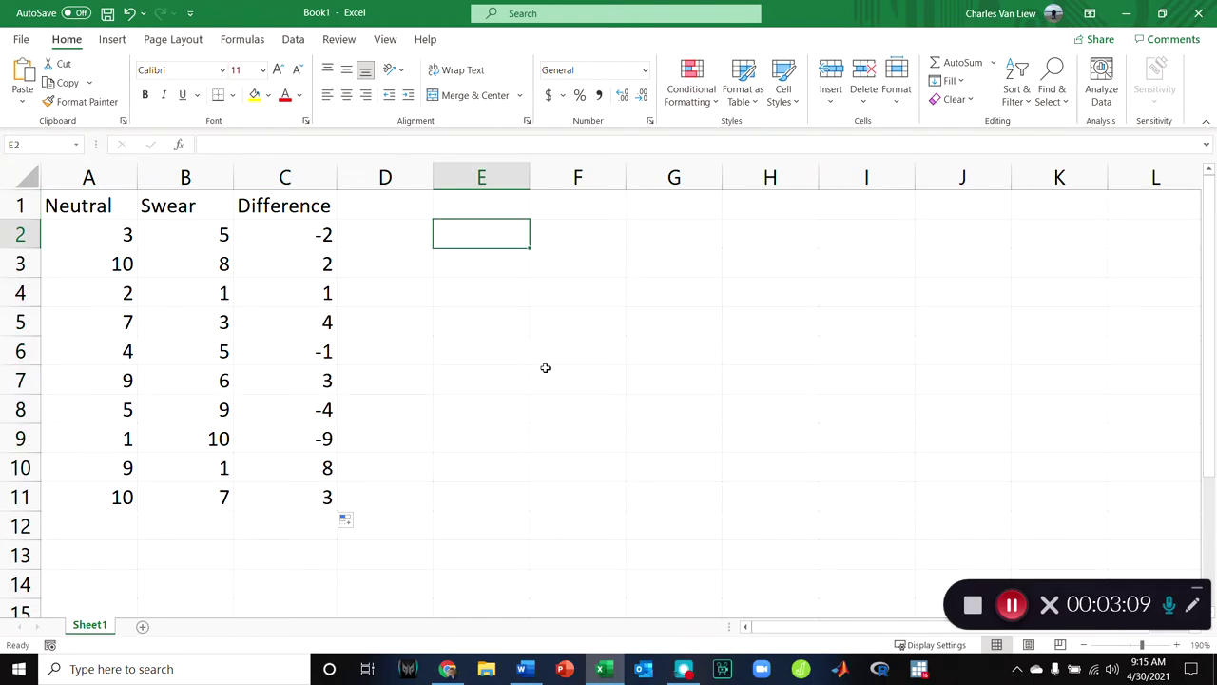
{"action": "type", "text": "t "}
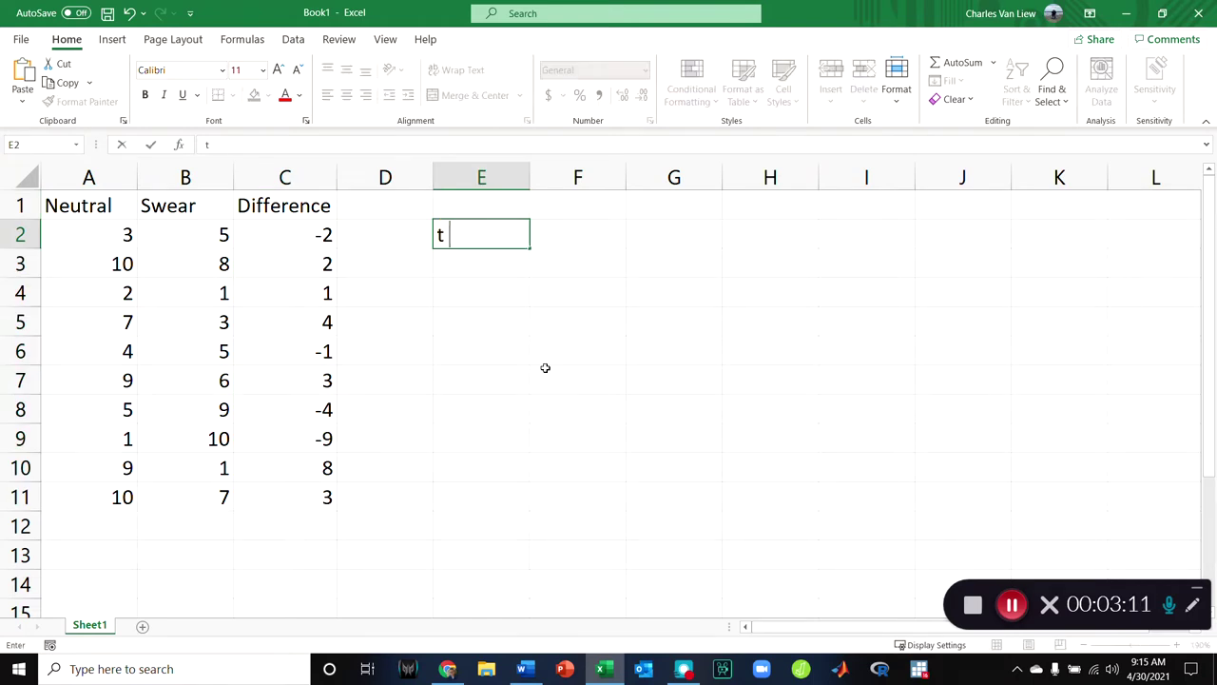
{"action": "type", "text": "= Md/SEd"}
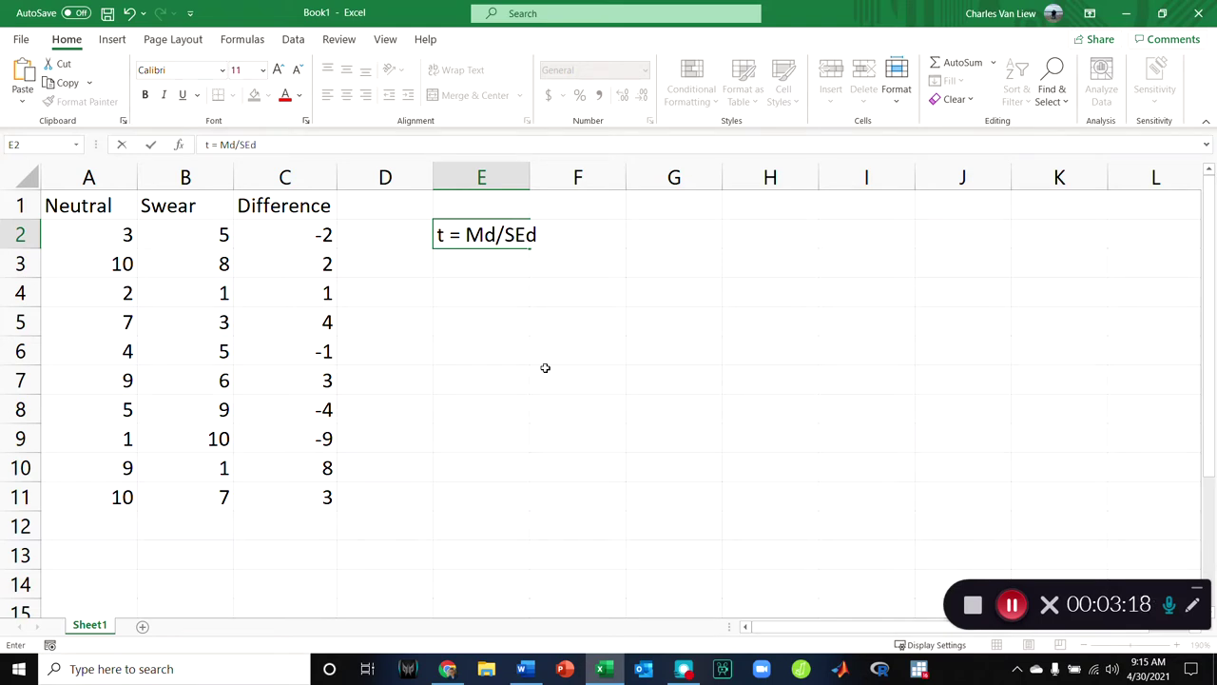
{"action": "key", "text": "Return"}
- Enter the note "Sed = StDev/n" in cell E3
{"action": "type", "text": "D"}
{"action": "key", "text": "BackSpace"}
{"action": "type", "text": "D"}
{"action": "key", "text": "BackSpace"}
{"action": "type", "text": "SEd ="}
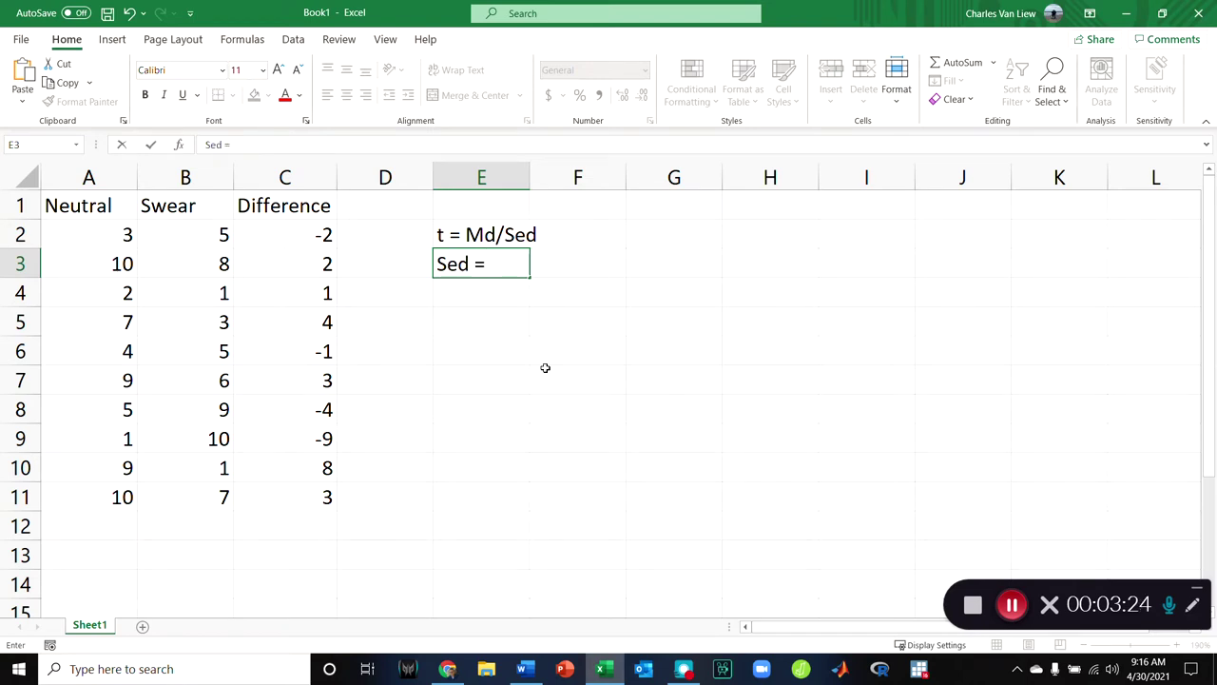
{"action": "type", "text": " StDEV"}
{"action": "key", "text": "BackSpace"}
{"action": "key", "text": "BackSpace"}
{"action": "type", "text": "ev/n"}
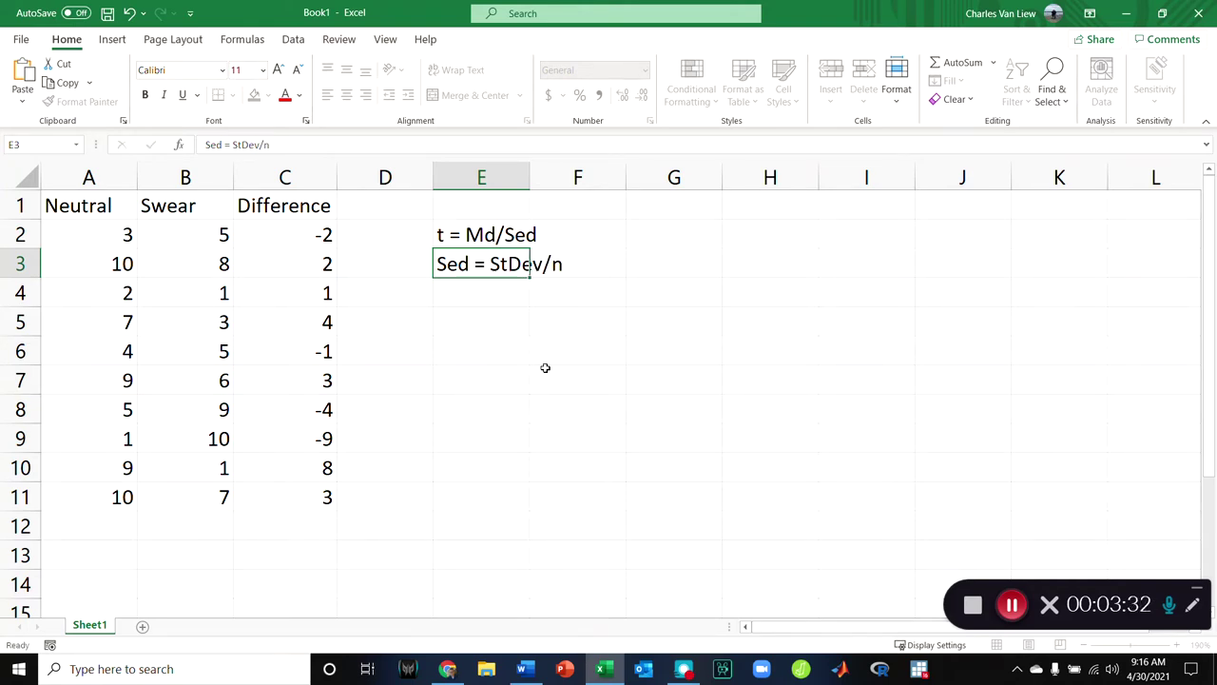
{"action": "key", "text": "Return"}
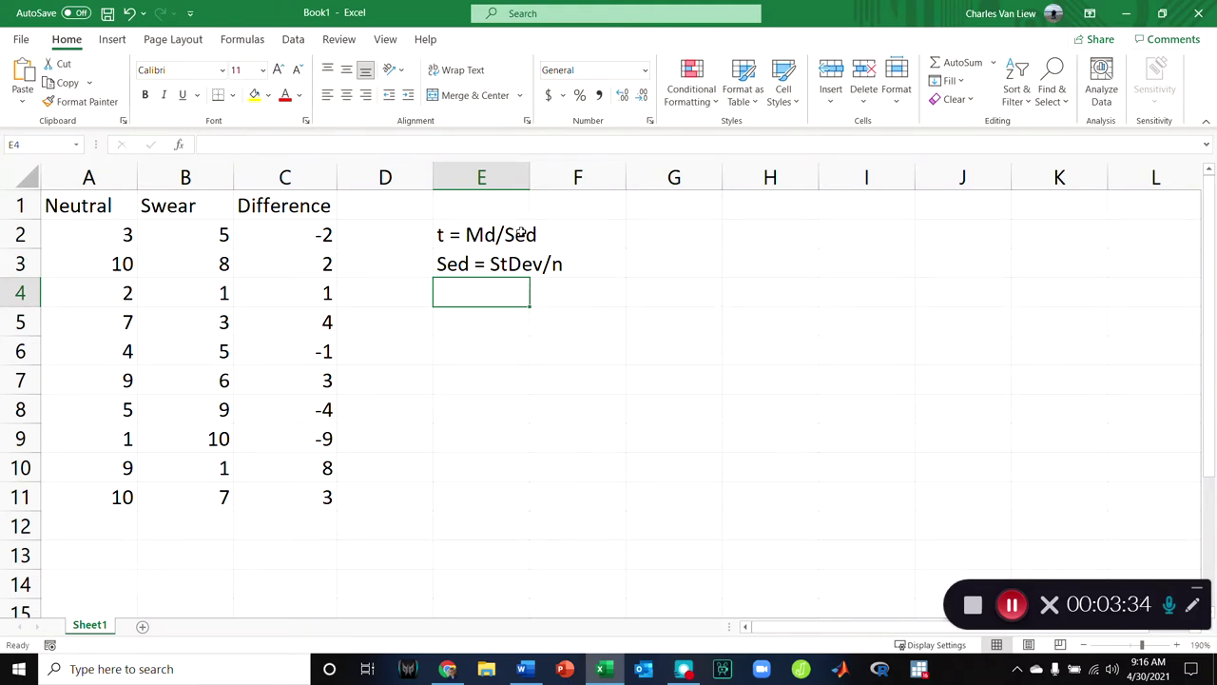
- Switch to a blank Word document and write the standard error symbol as SEM
{"action": "left_click", "coordinate": [1197, 608]}
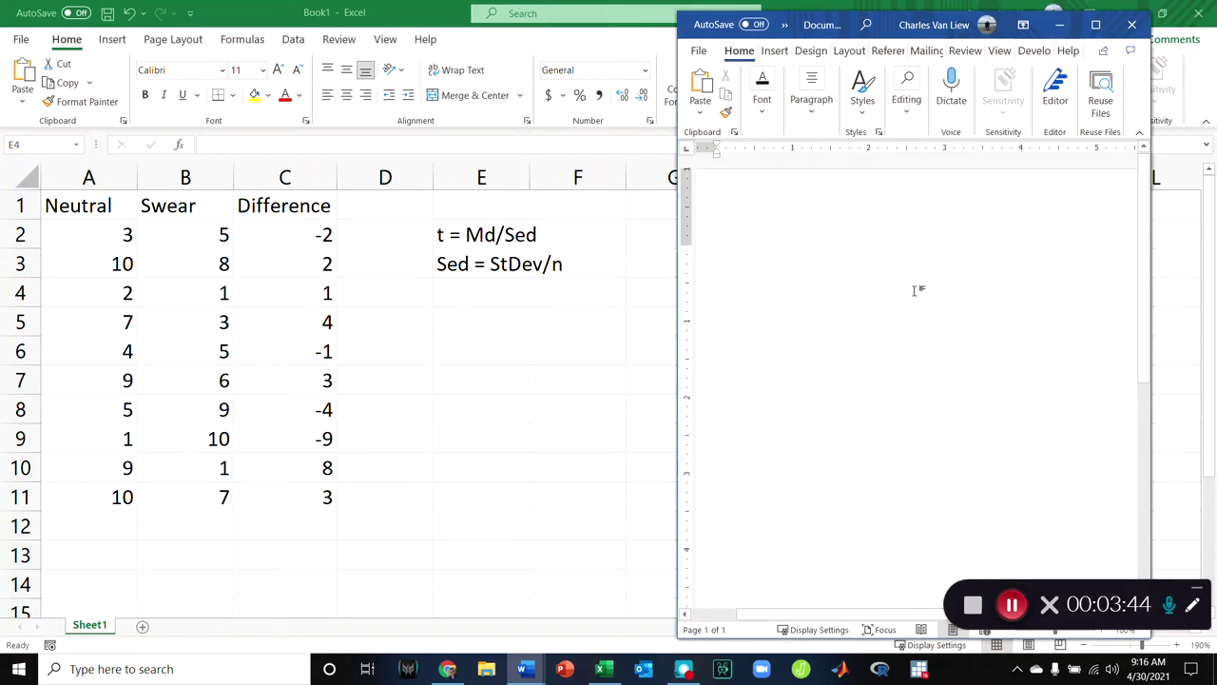
{"action": "type", "text": "s"}
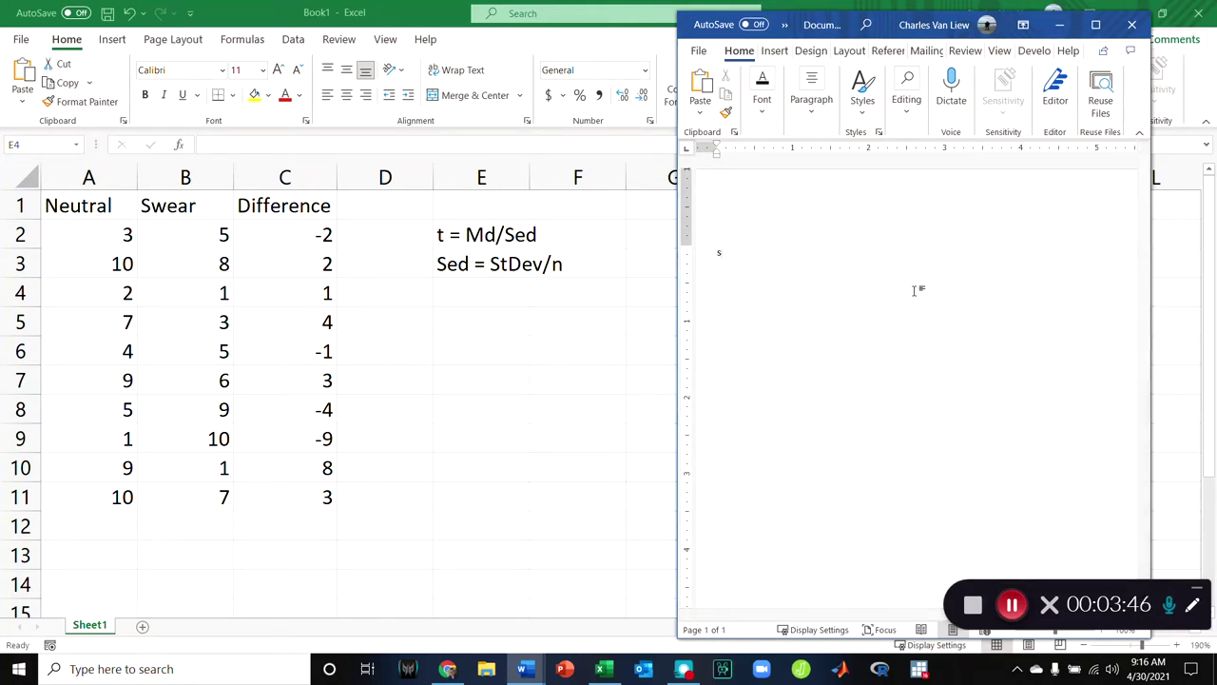
{"action": "type", "text": "M"}
{"action": "double_click", "coordinate": [722, 253]}
{"action": "double_click", "coordinate": [725, 254]}
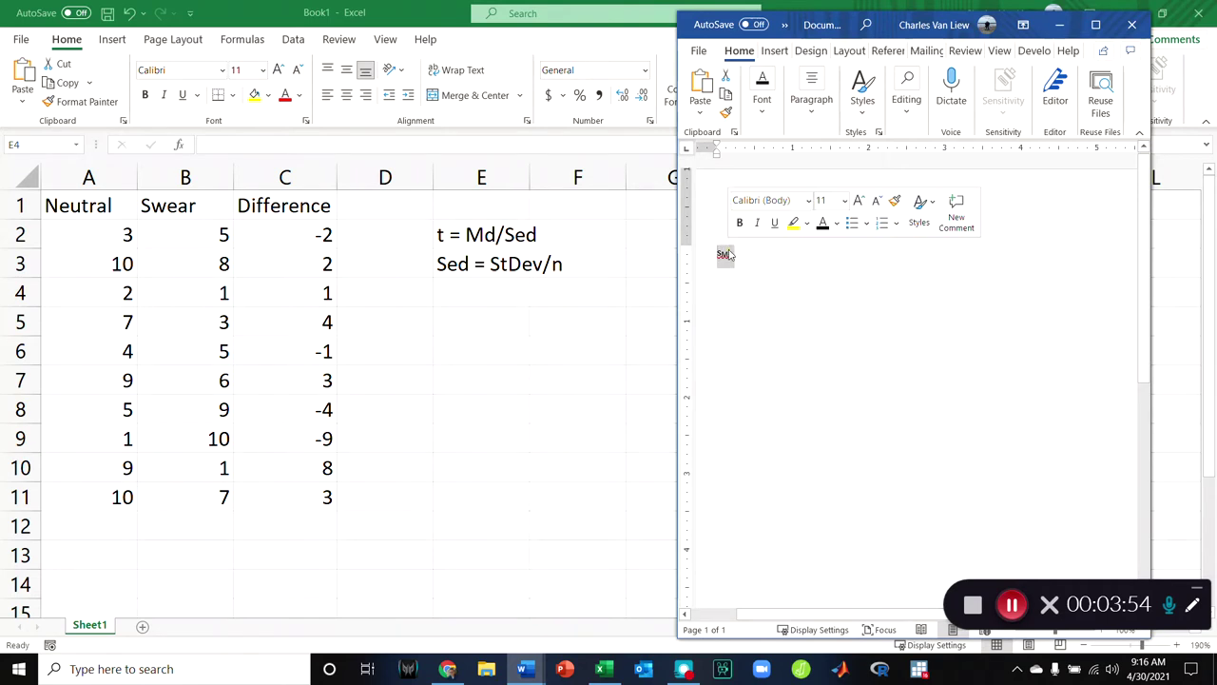
{"action": "type", "text": "SEM"}
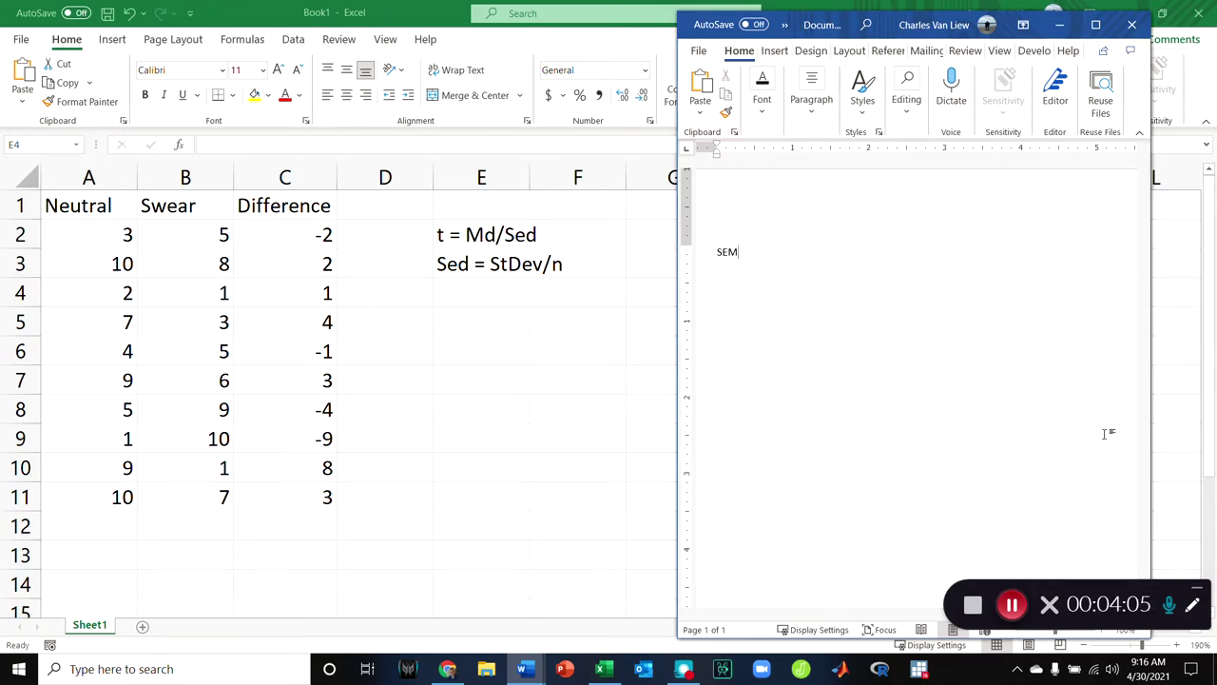
- Replace SEM in the document with an S carrying a subscript M
{"action": "key", "text": "BackSpace"}
{"action": "key", "text": "BackSpace"}
{"action": "type", "text": "se"}
{"action": "key", "text": "BackSpace"}
{"action": "type", "text": "d"}
{"action": "left_click_drag", "start_coordinate": [703, 253], "coordinate": [726, 270]}
{"action": "left_click", "coordinate": [721, 253]}
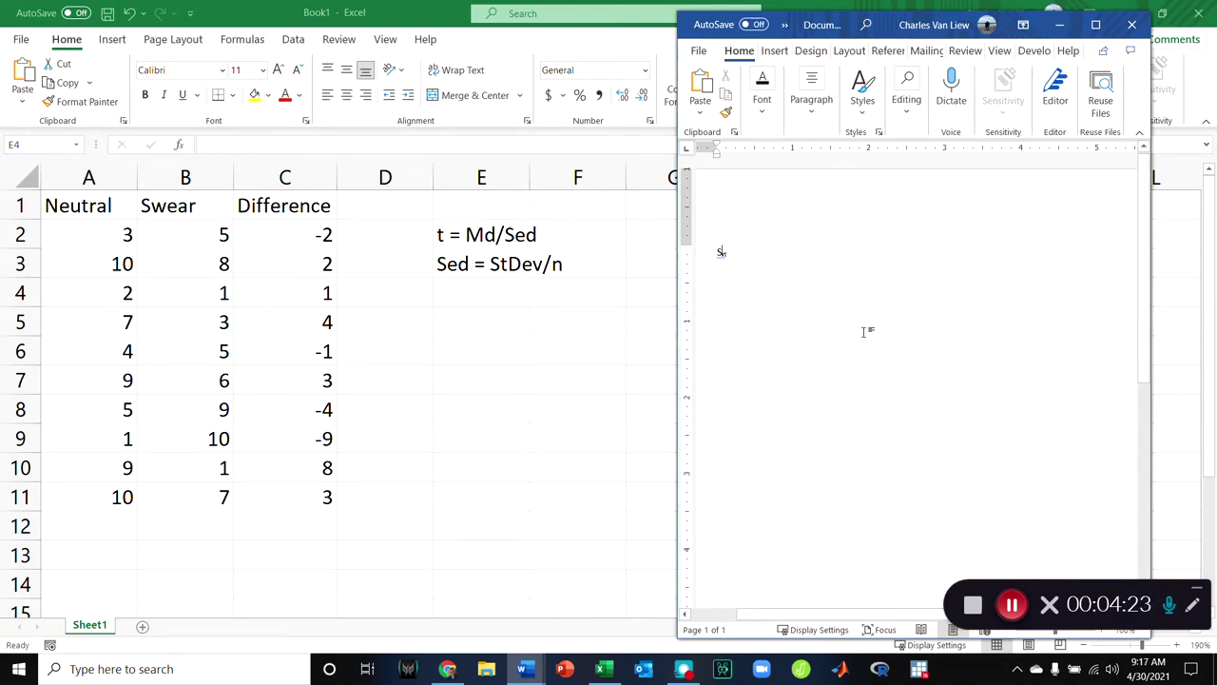
- Rewrite the symbol as an S with a subscript d
{"action": "type", "text": "v"}
{"action": "double_click", "coordinate": [721, 252]}
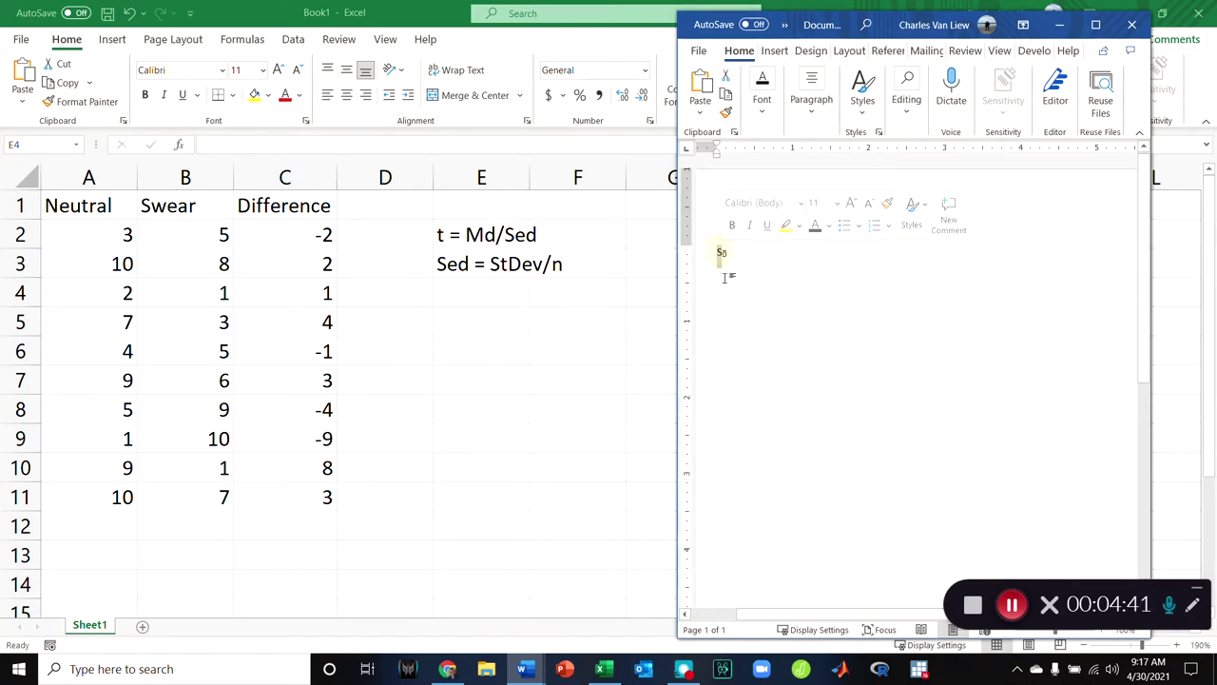
{"action": "type", "text": "S"}
{"action": "key", "text": "ctrl+equal"}
{"action": "type", "text": "d"}
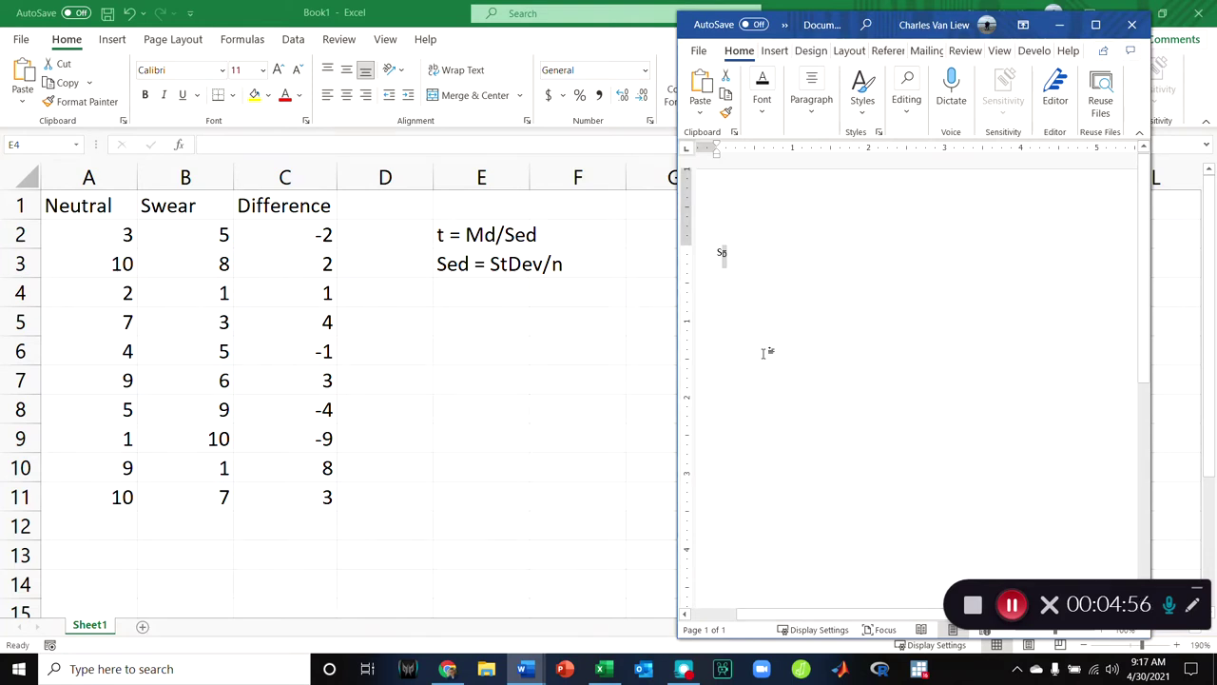
- Write "SD/sqrt(n)" two lines below the symbol
{"action": "key", "text": "Return"}
{"action": "key", "text": "Return"}
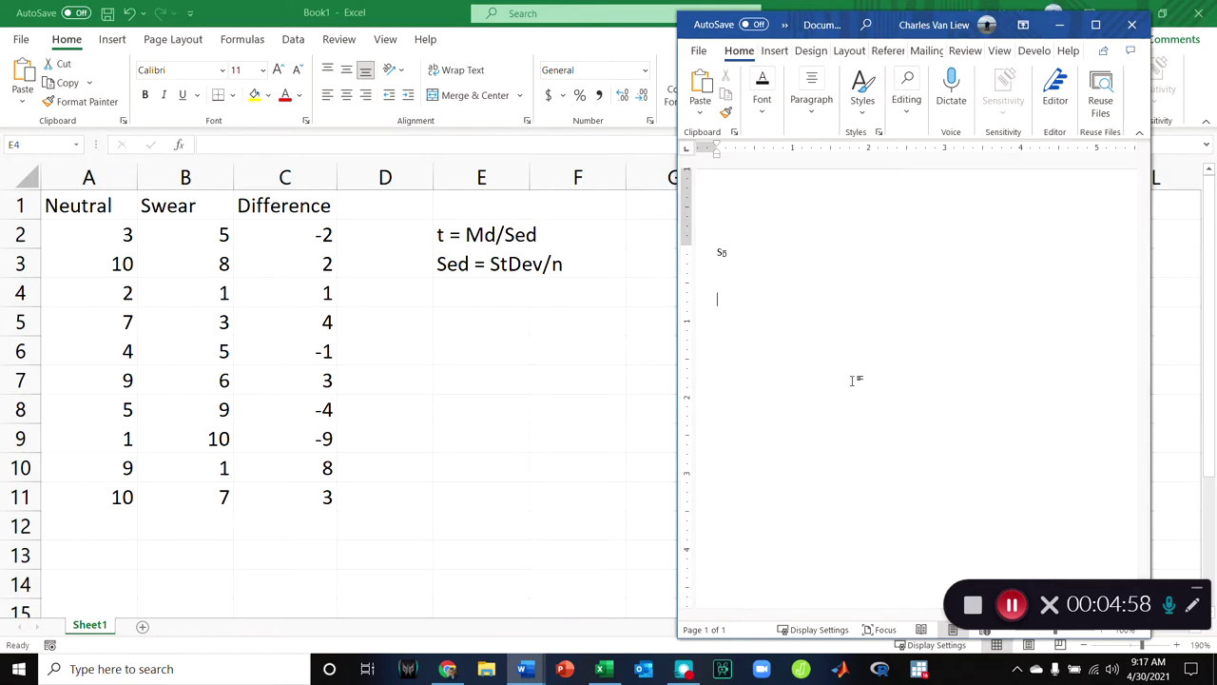
{"action": "type", "text": "SD/sqrt(n)"}
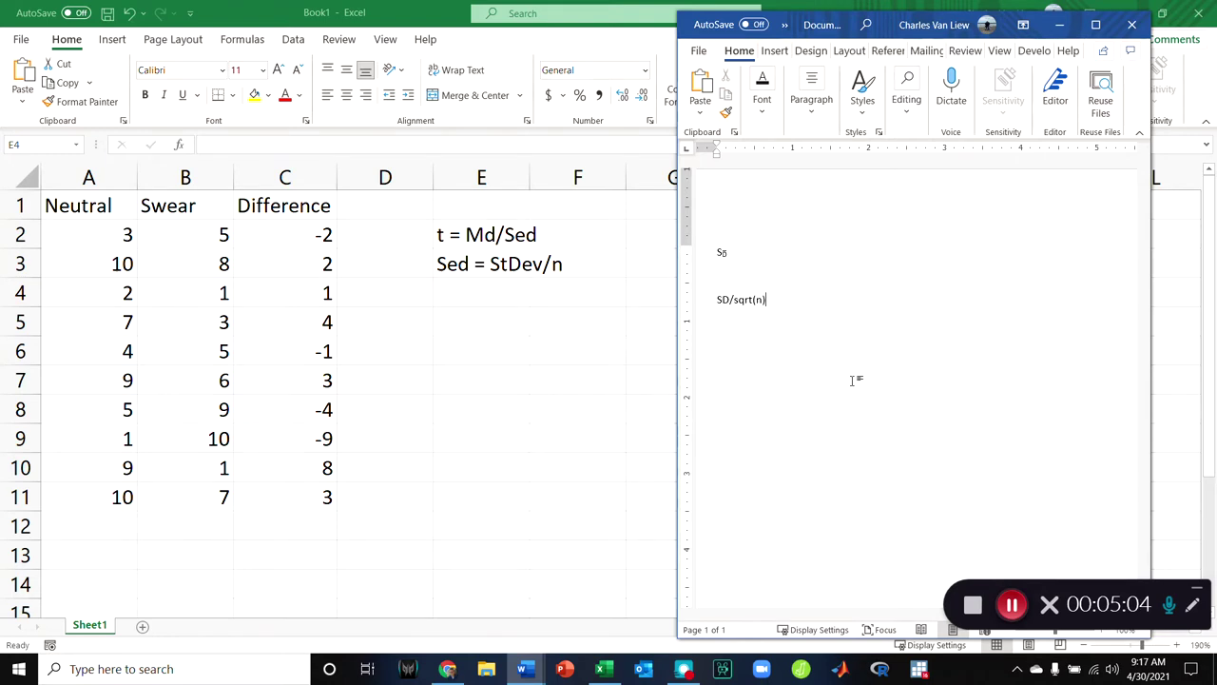
- Switch back to the Excel worksheet and correct the note in E3 to "Sed = StDev/sqrt(n)"
{"action": "left_click", "coordinate": [456, 237]}
{"action": "left_click", "coordinate": [519, 263]}
{"action": "left_click", "coordinate": [266, 144]}
{"action": "type", "text": "sqrt(n"}
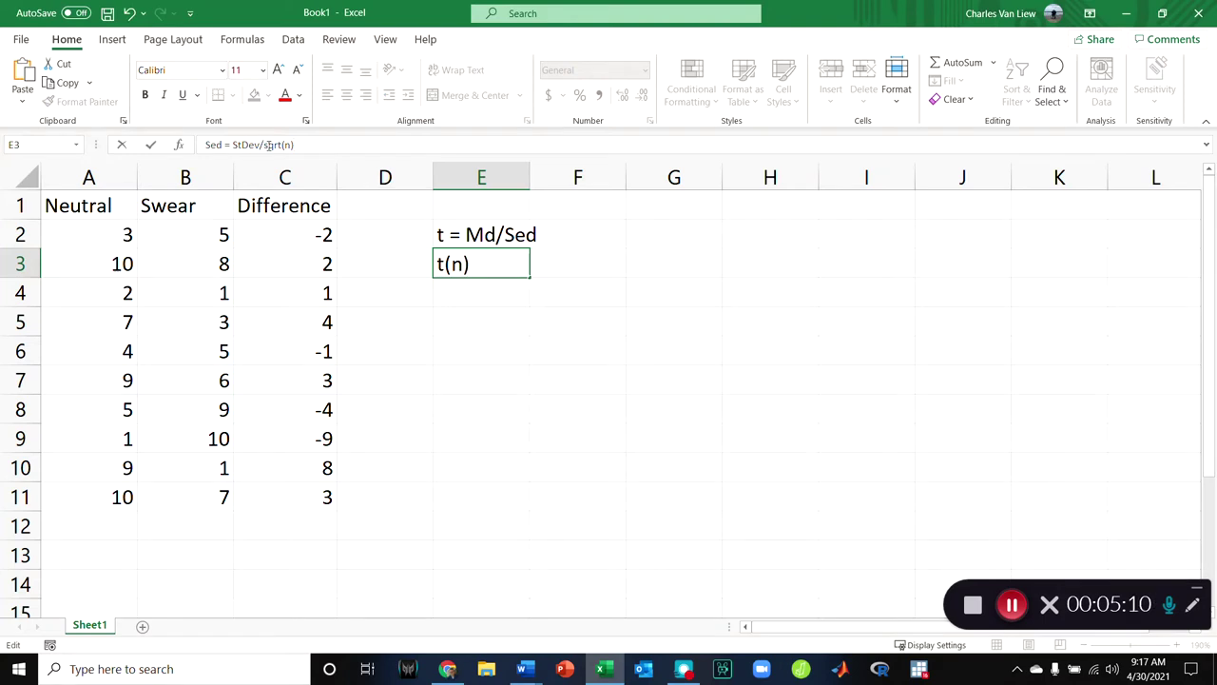
{"action": "left_click", "coordinate": [588, 401]}
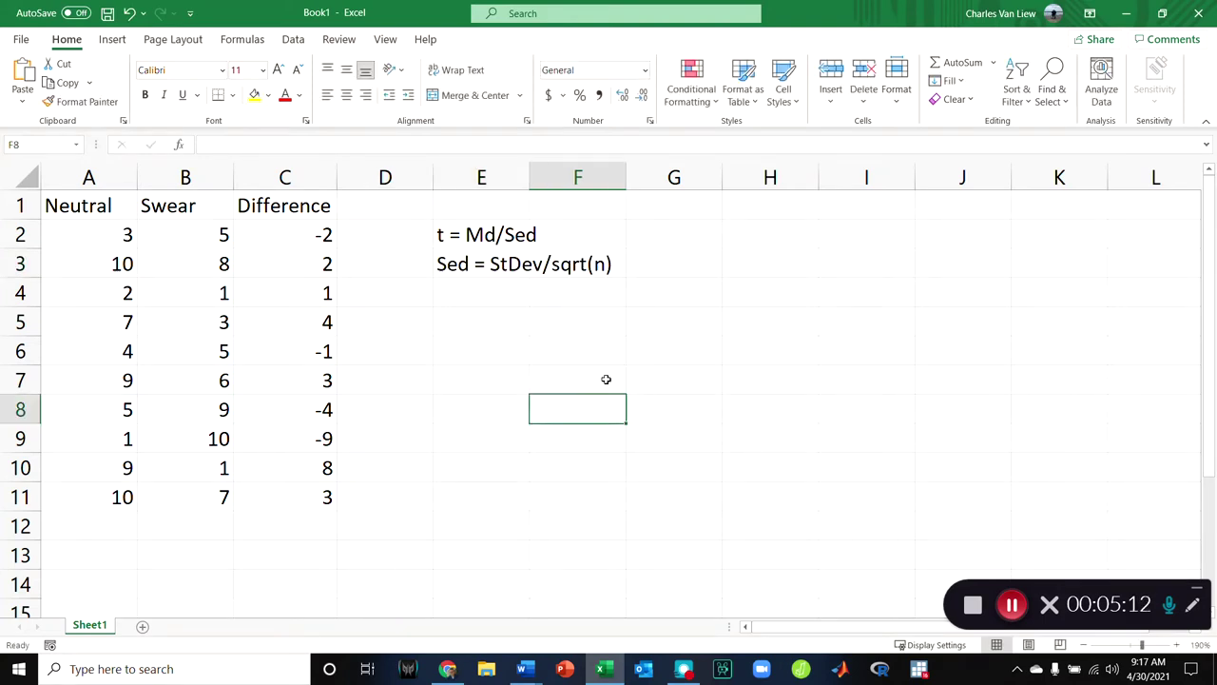
- Start the t formula in E6 with the average of the Difference scores as numerator, =average(C2:C11)/
{"action": "left_click", "coordinate": [483, 341]}
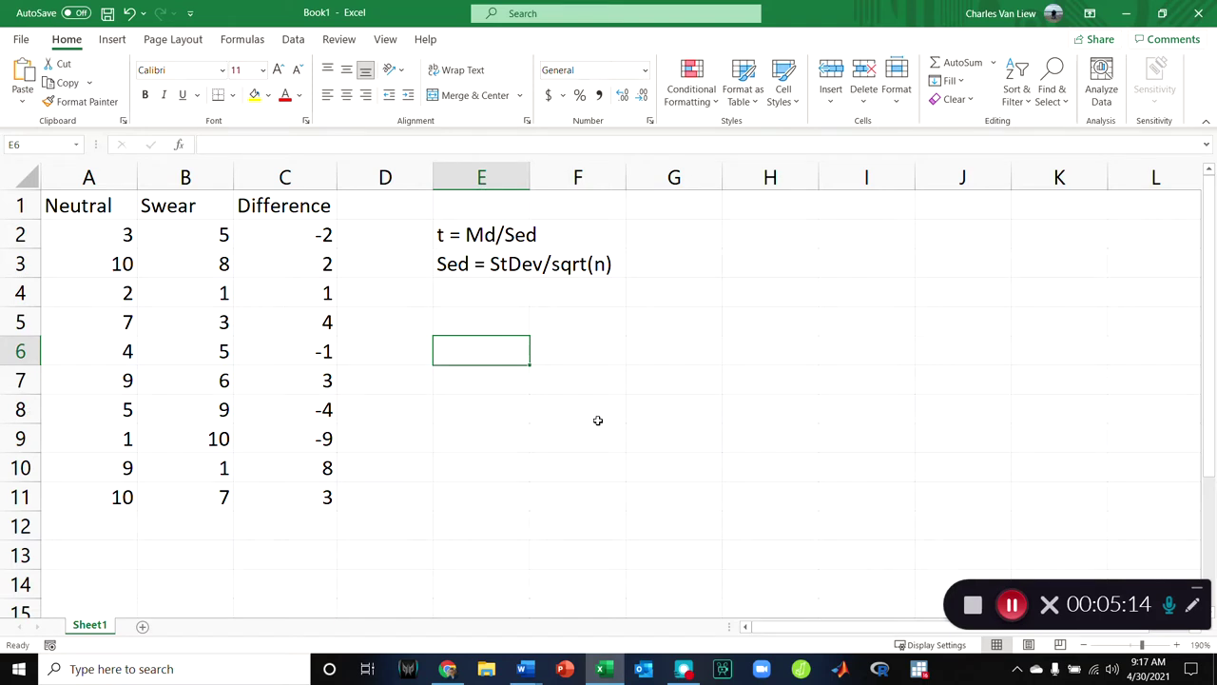
{"action": "type", "text": "="}
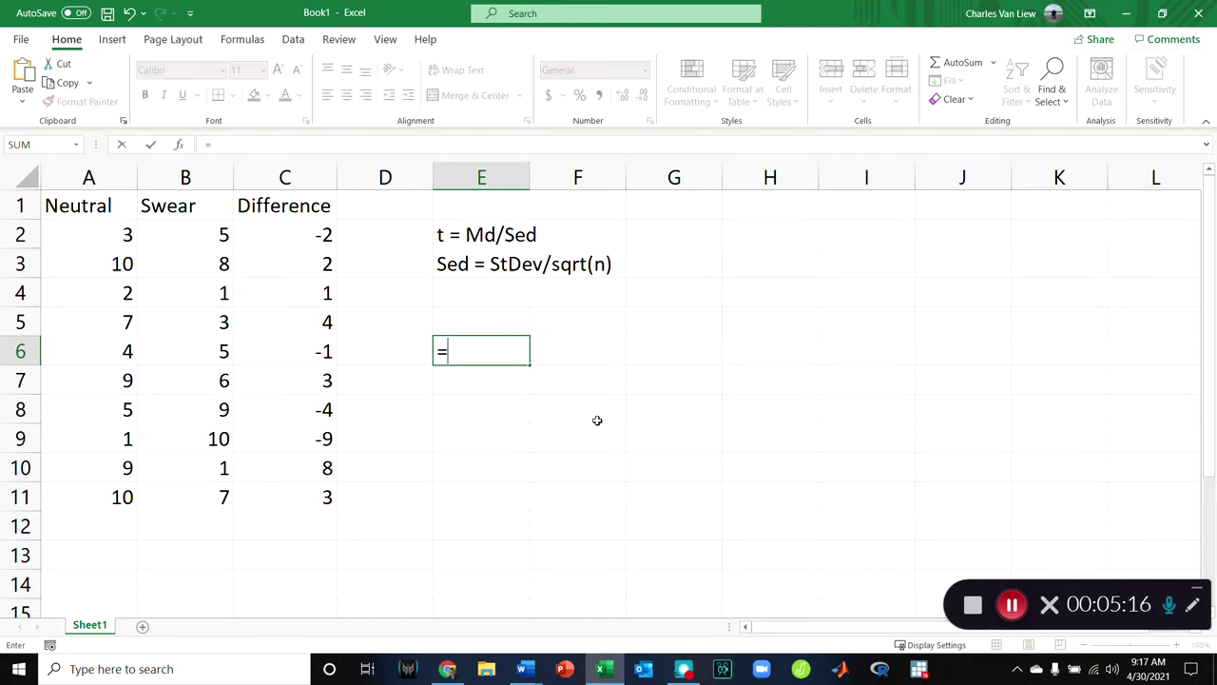
{"action": "type", "text": "average("}
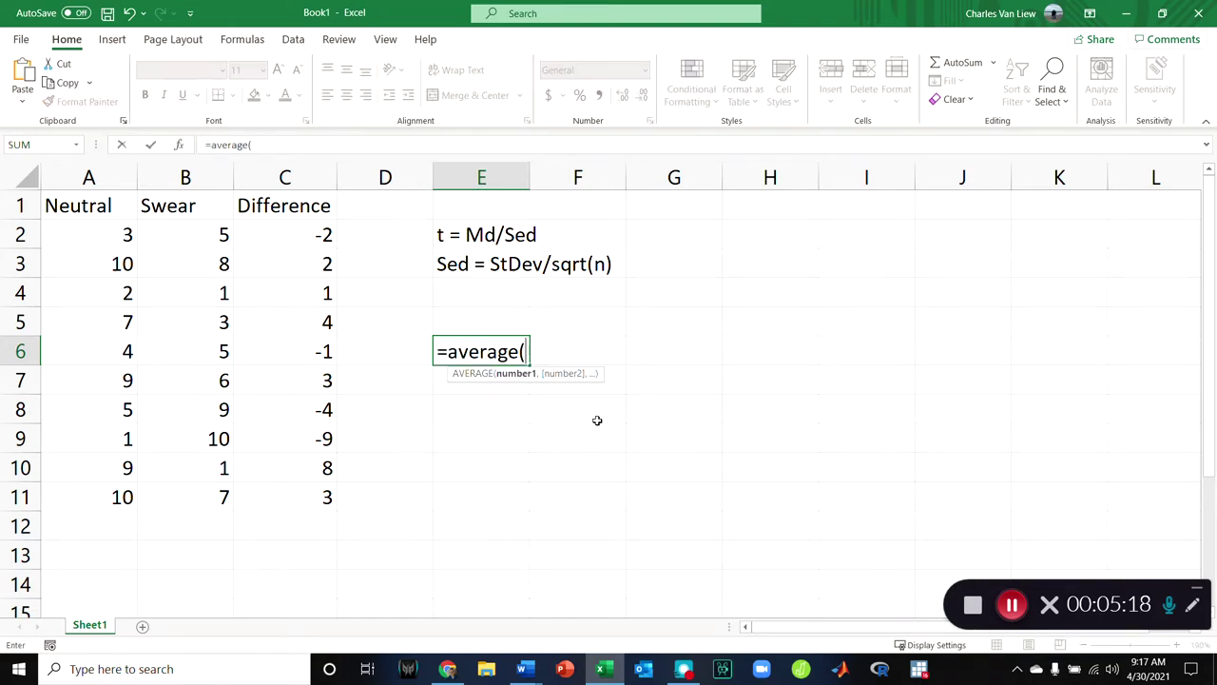
{"action": "left_click_drag", "start_coordinate": [315, 236], "coordinate": [306, 494]}
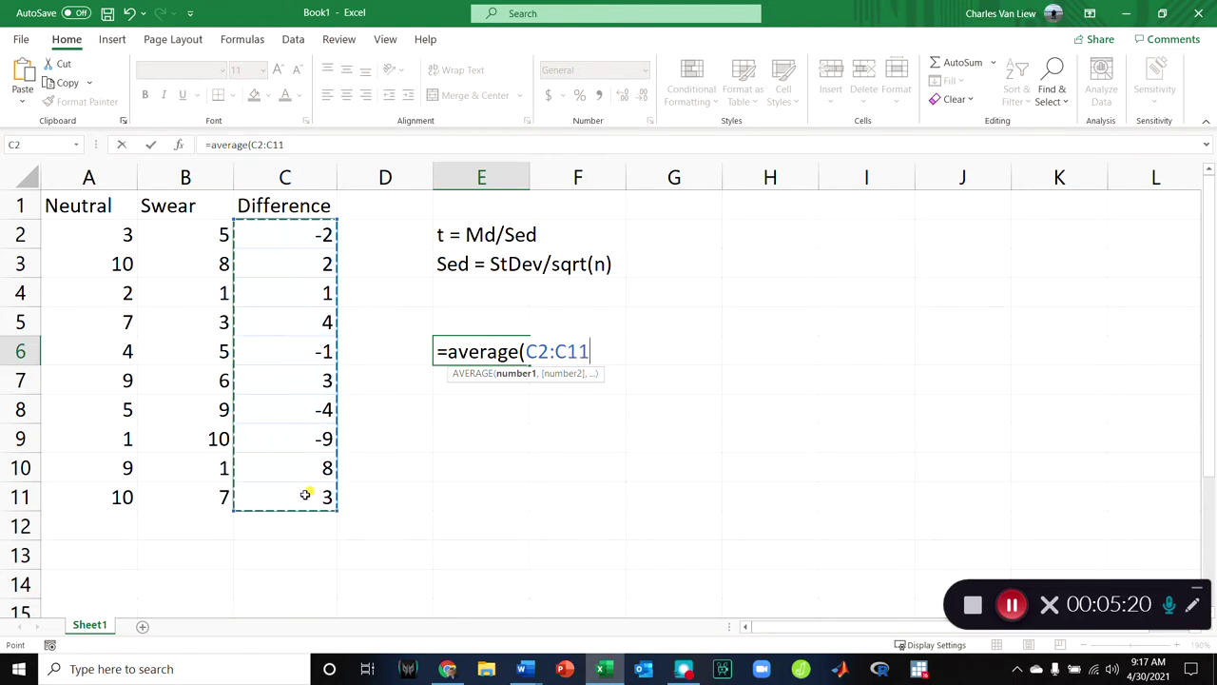
{"action": "type", "text": ")/"}
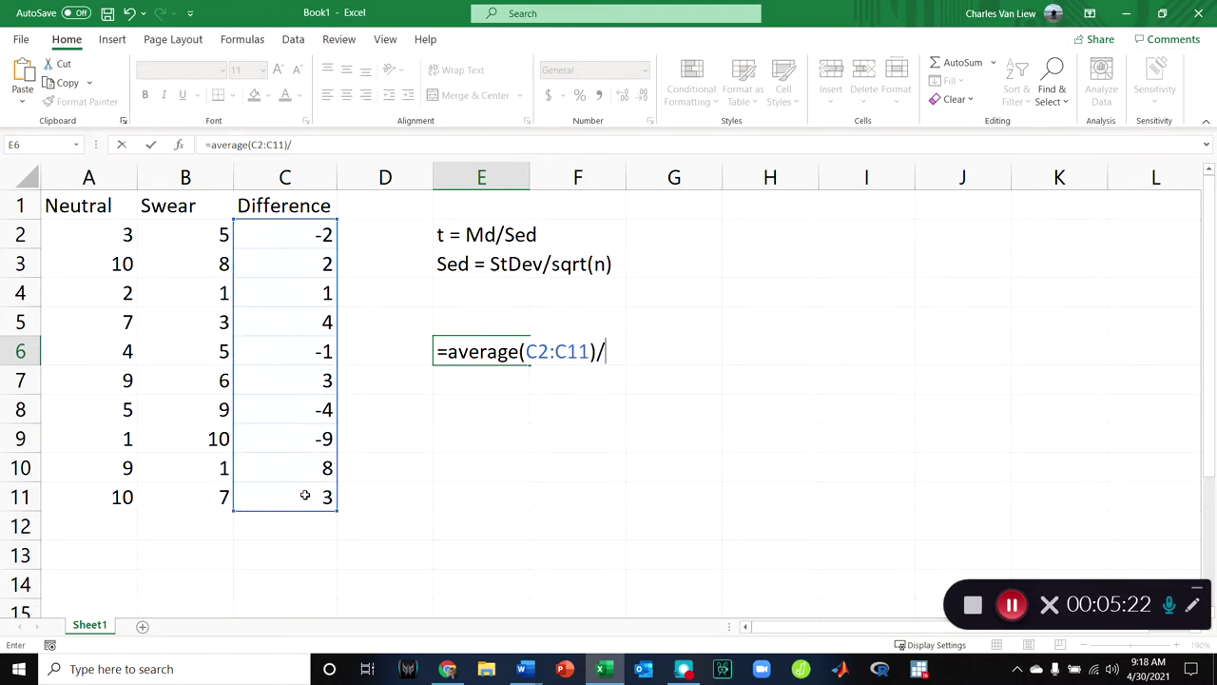
- Complete the E6 formula with the divisor ((stdev(C2:C11)/sqrt(count(C2:C11)))) and label it "t" in F6
{"action": "type", "text": "((stdev("}
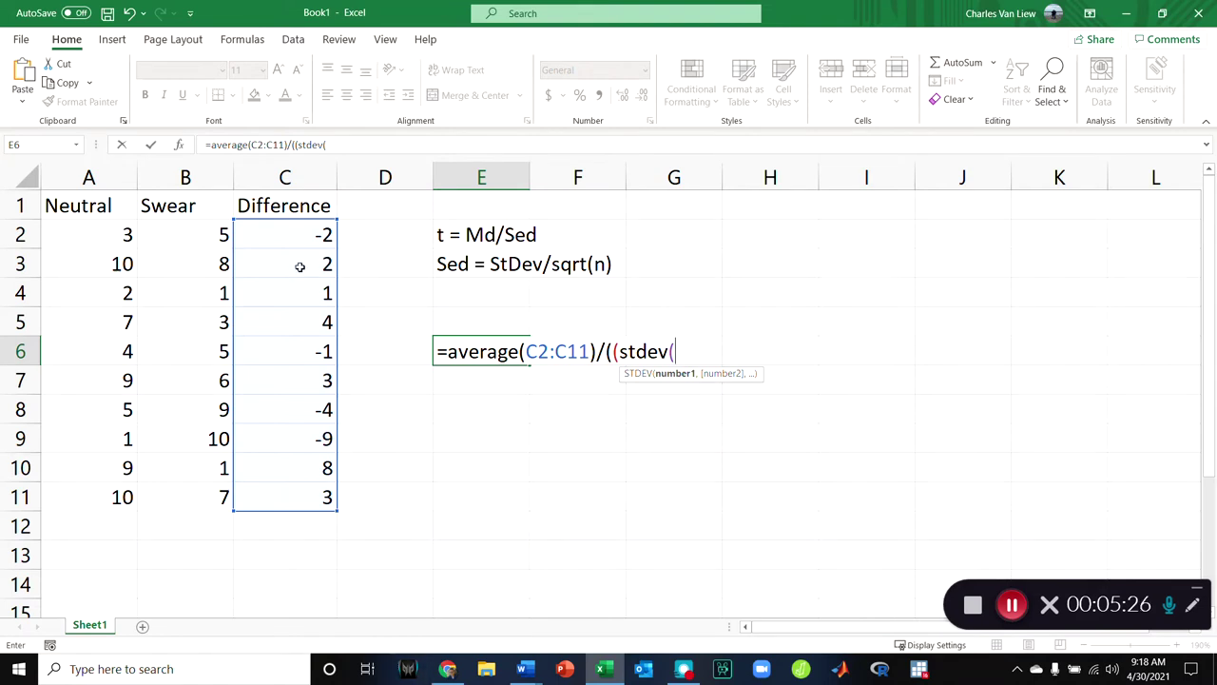
{"action": "left_click_drag", "start_coordinate": [307, 238], "coordinate": [290, 487]}
{"action": "type", "text": ")/sqrt*"}
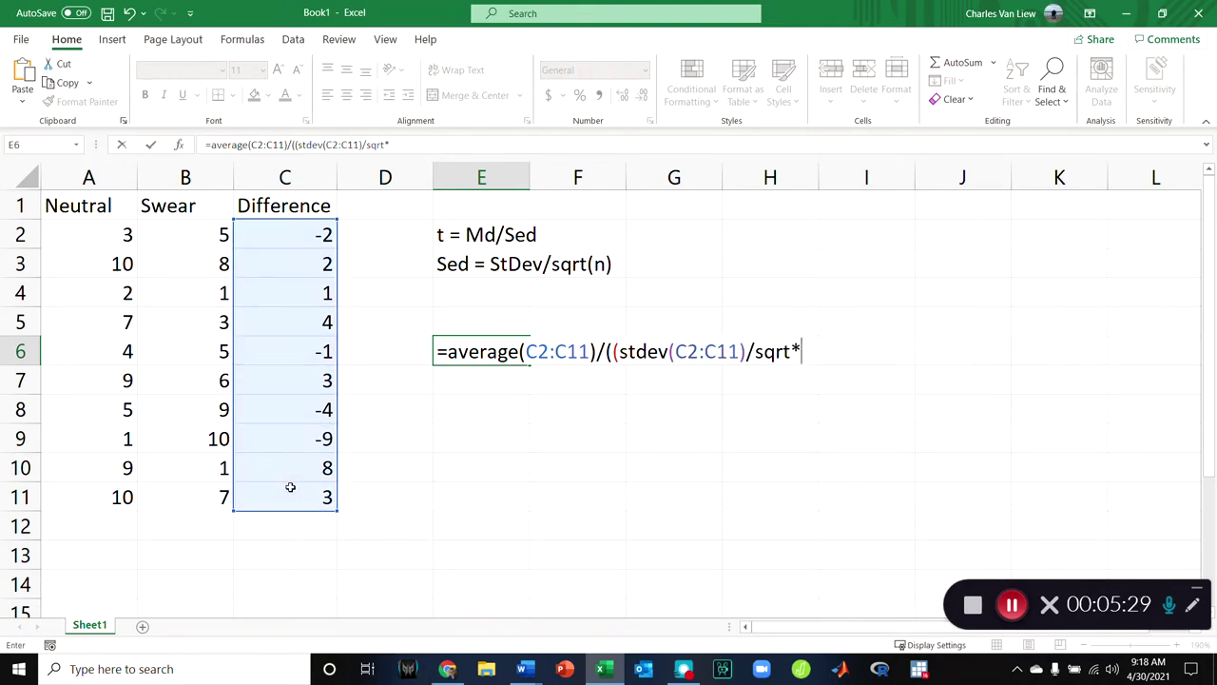
{"action": "key", "text": "BackSpace"}
{"action": "type", "text": "(c"}
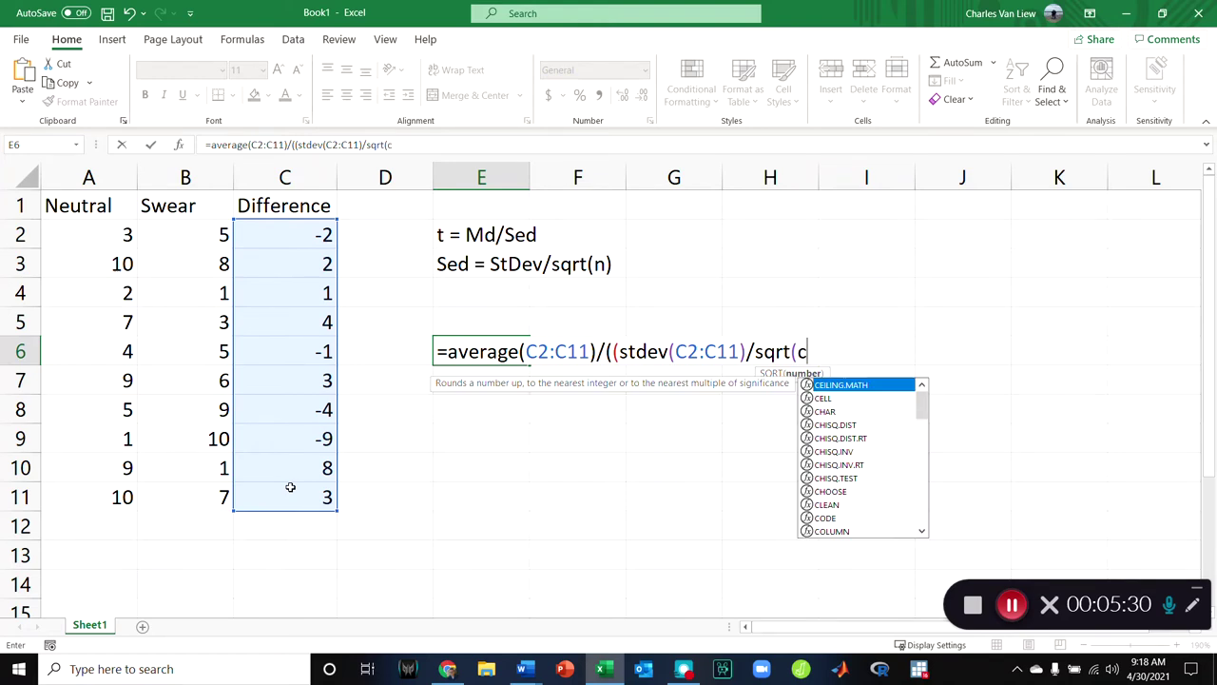
{"action": "type", "text": "ount("}
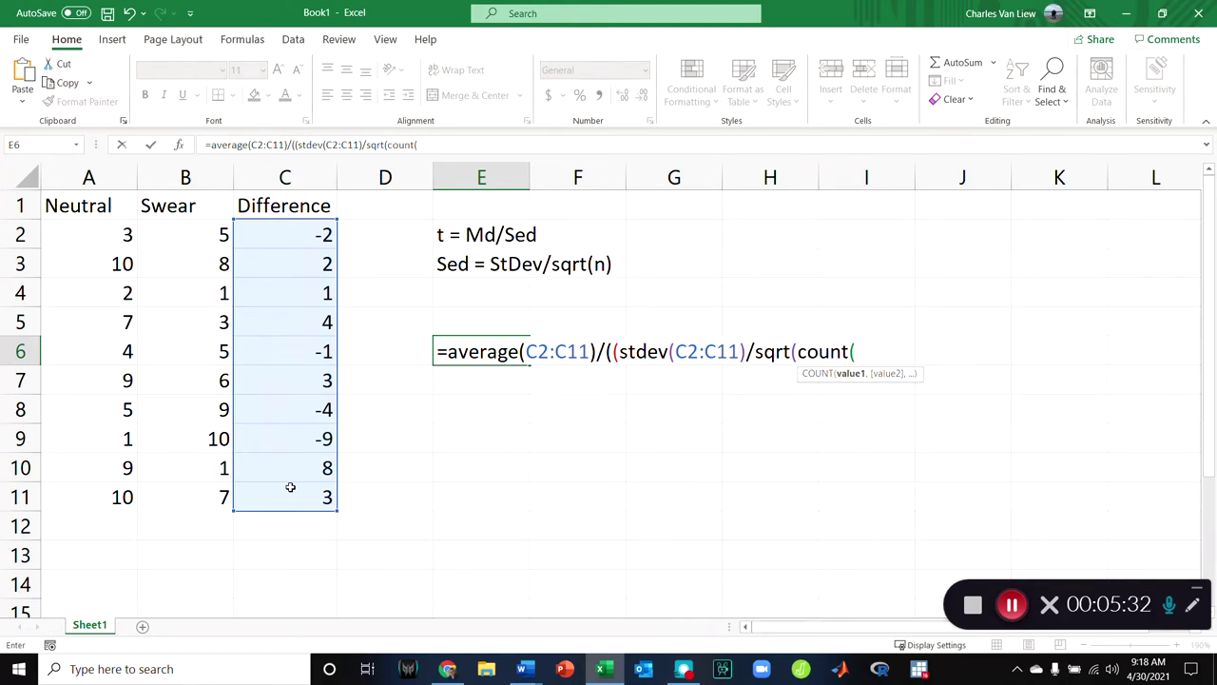
{"action": "left_click_drag", "start_coordinate": [285, 234], "coordinate": [274, 500]}
{"action": "type", "text": "))"}
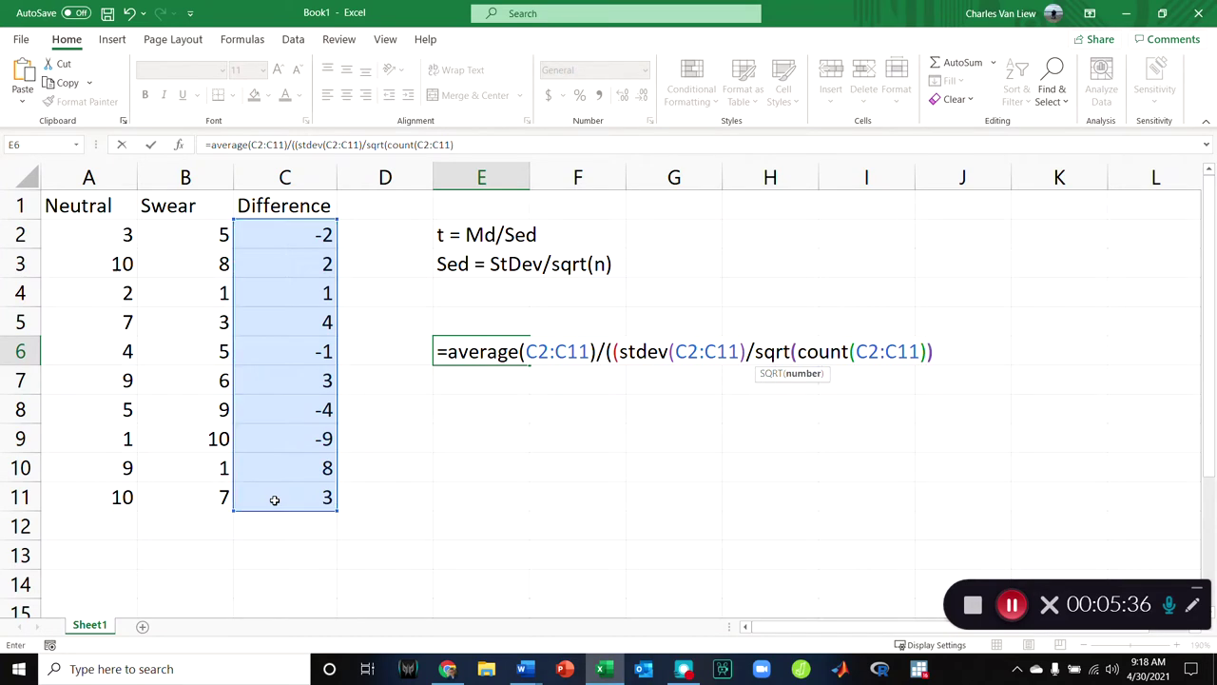
{"action": "type", "text": "))"}
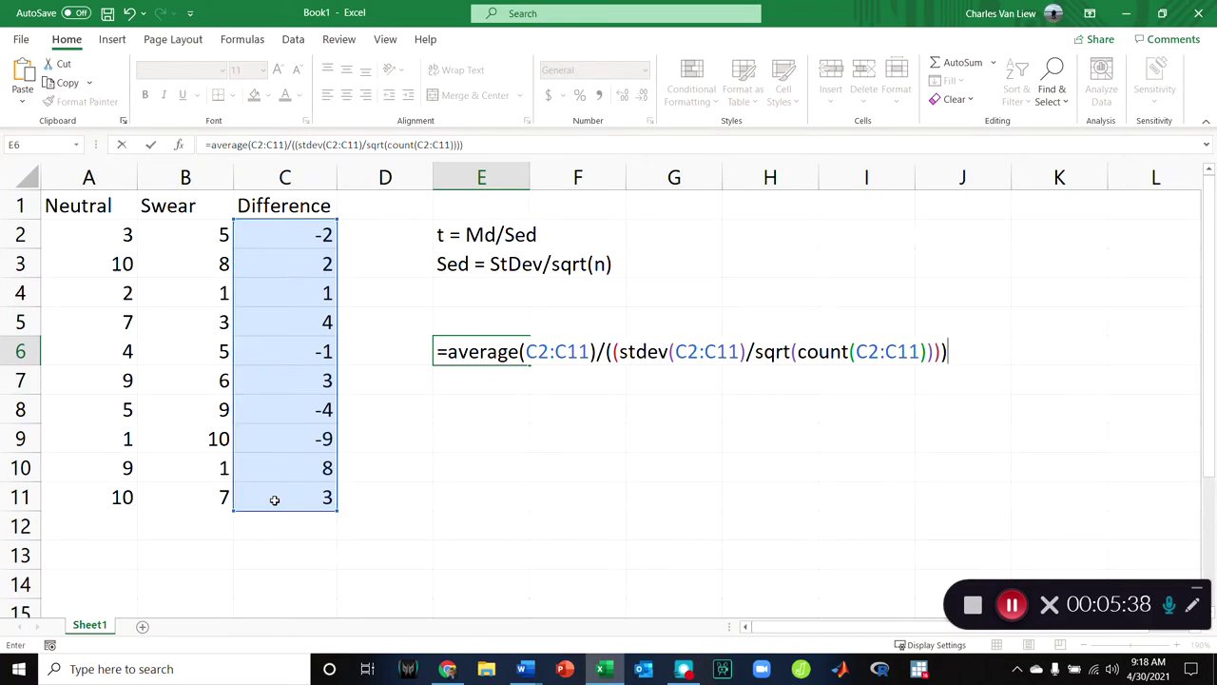
{"action": "key", "text": "Tab"}
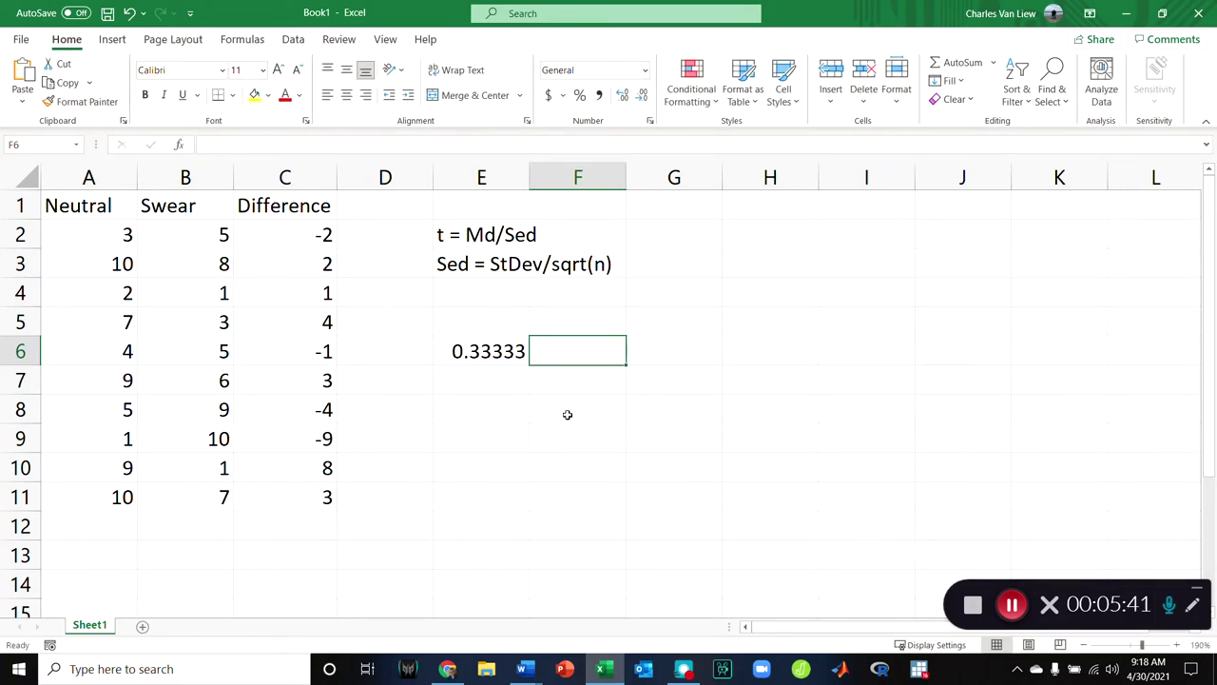
{"action": "type", "text": "t"}
{"action": "key", "text": "Return"}
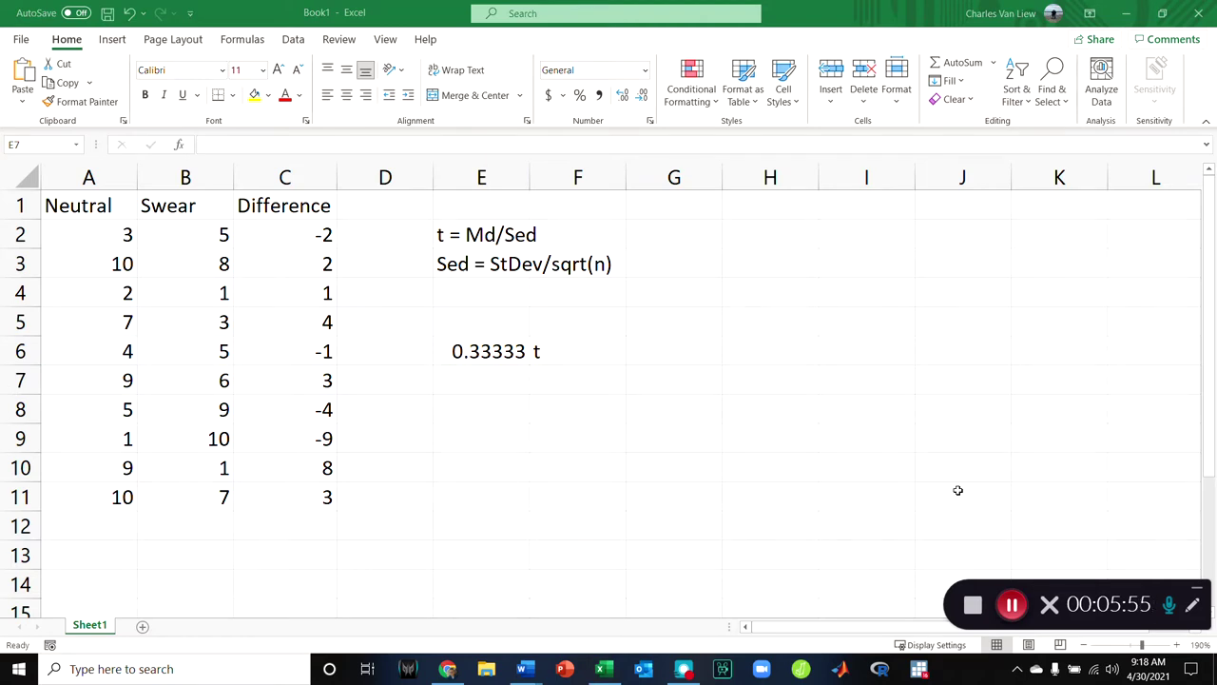
- Find and open the "t-test help calculator" workbook, then place its window beside the score data and widen it
{"action": "key", "text": "super"}
{"action": "type", "text": "help cal"}
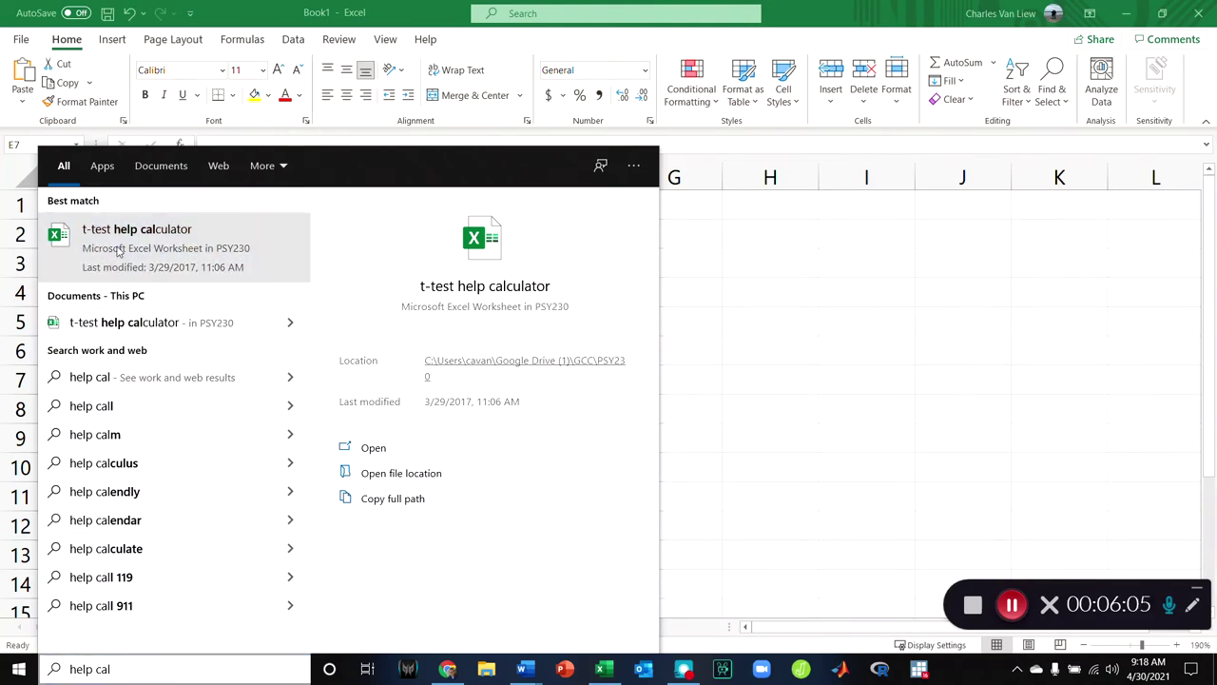
{"action": "key", "text": "Escape"}
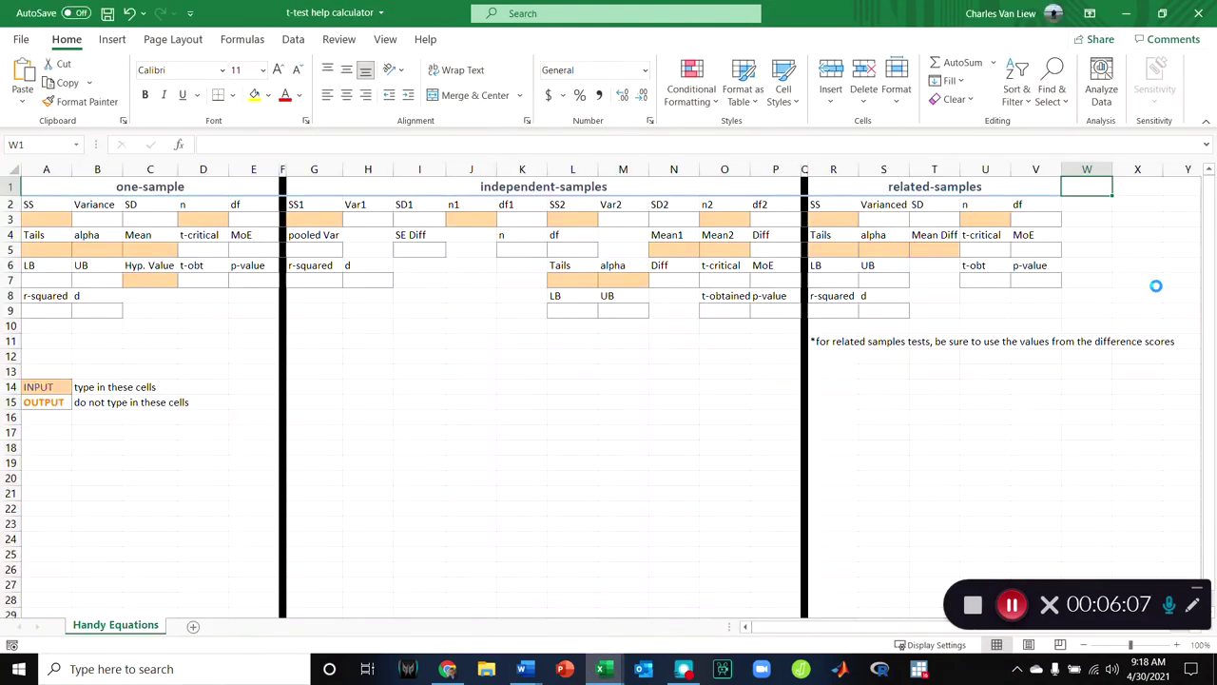
{"action": "left_click", "coordinate": [1160, 13]}
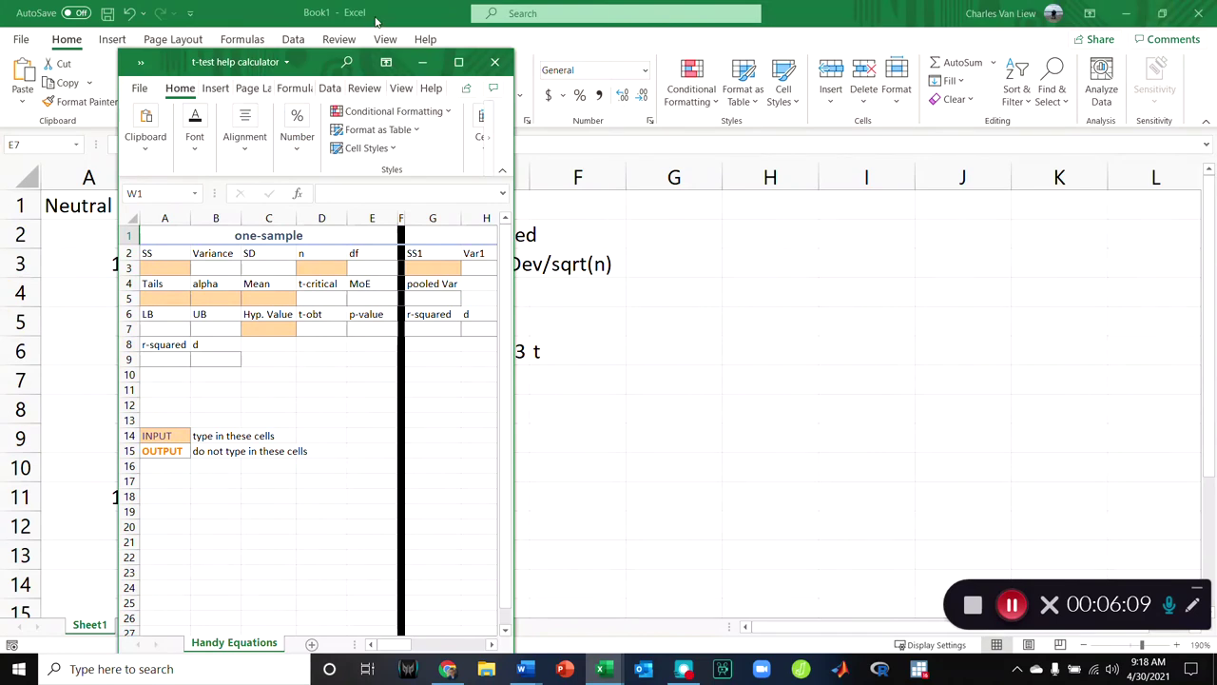
{"action": "left_click_drag", "start_coordinate": [321, 68], "coordinate": [830, 32]}
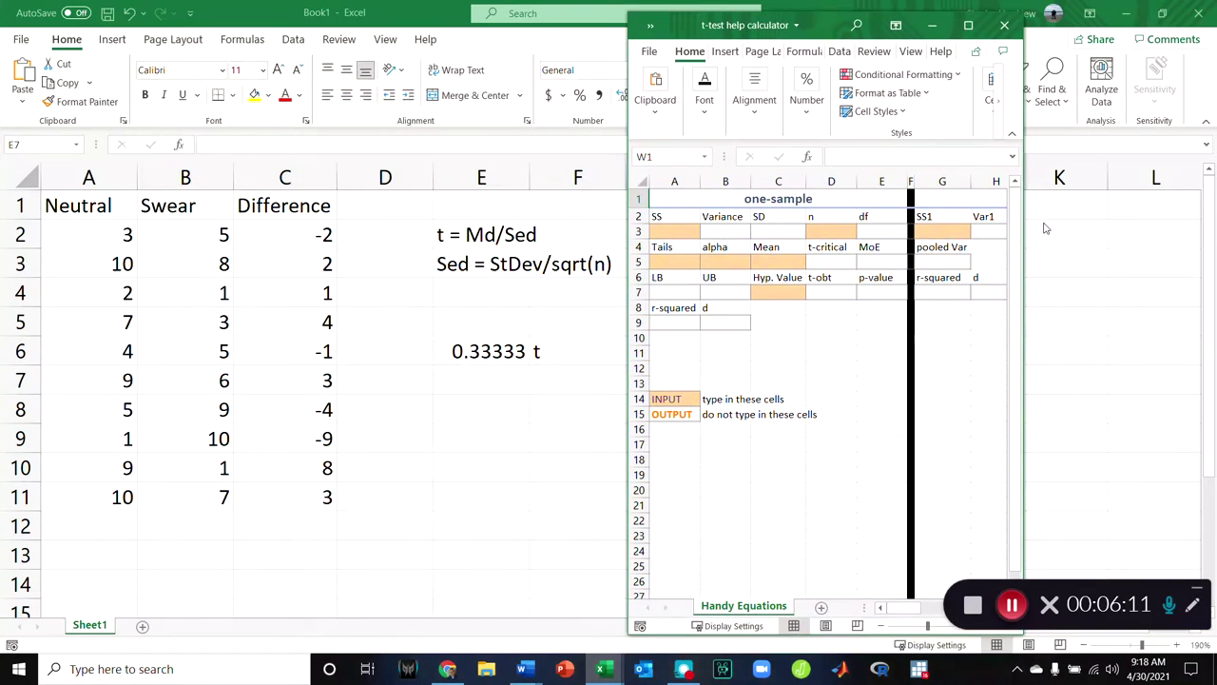
{"action": "left_click_drag", "start_coordinate": [1023, 219], "coordinate": [1201, 224]}
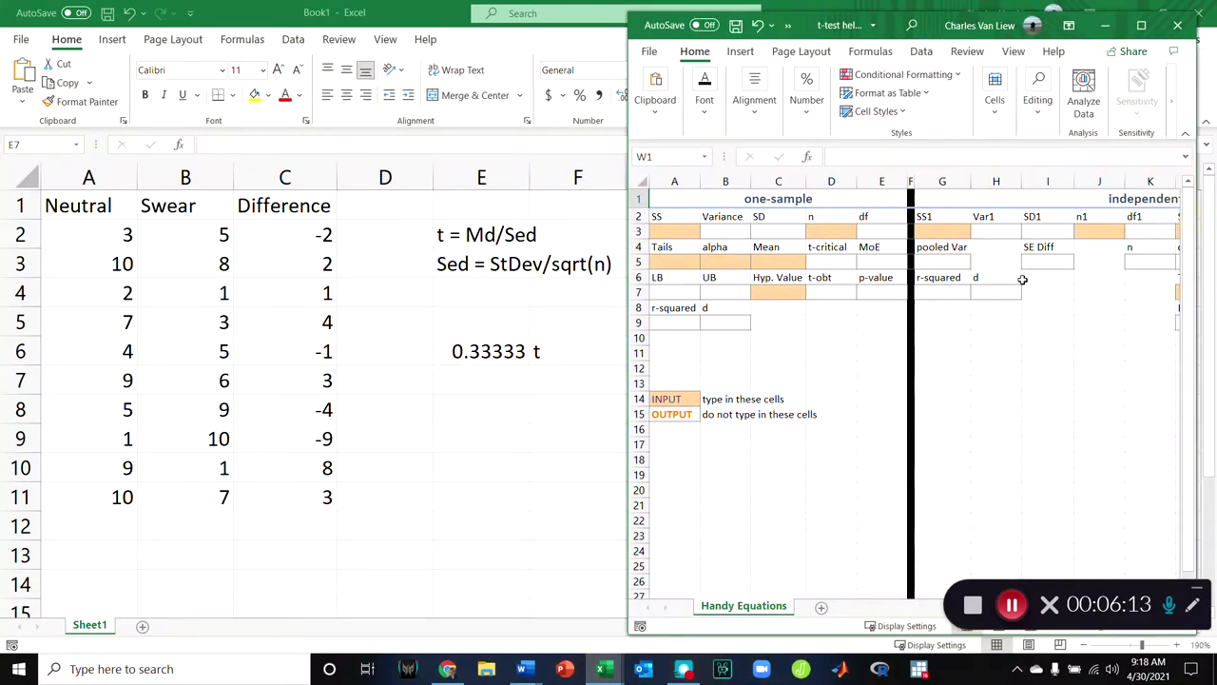
- Bring the related-samples section of the t-test calculator sheet into view
{"action": "left_click", "coordinate": [997, 235]}
{"action": "key", "text": "Right"}
{"action": "key", "text": "Right"}
{"action": "key", "text": "Right"}
{"action": "key", "text": "Right"}
{"action": "key", "text": "Right"}
{"action": "key", "text": "Right"}
{"action": "key", "text": "Right"}
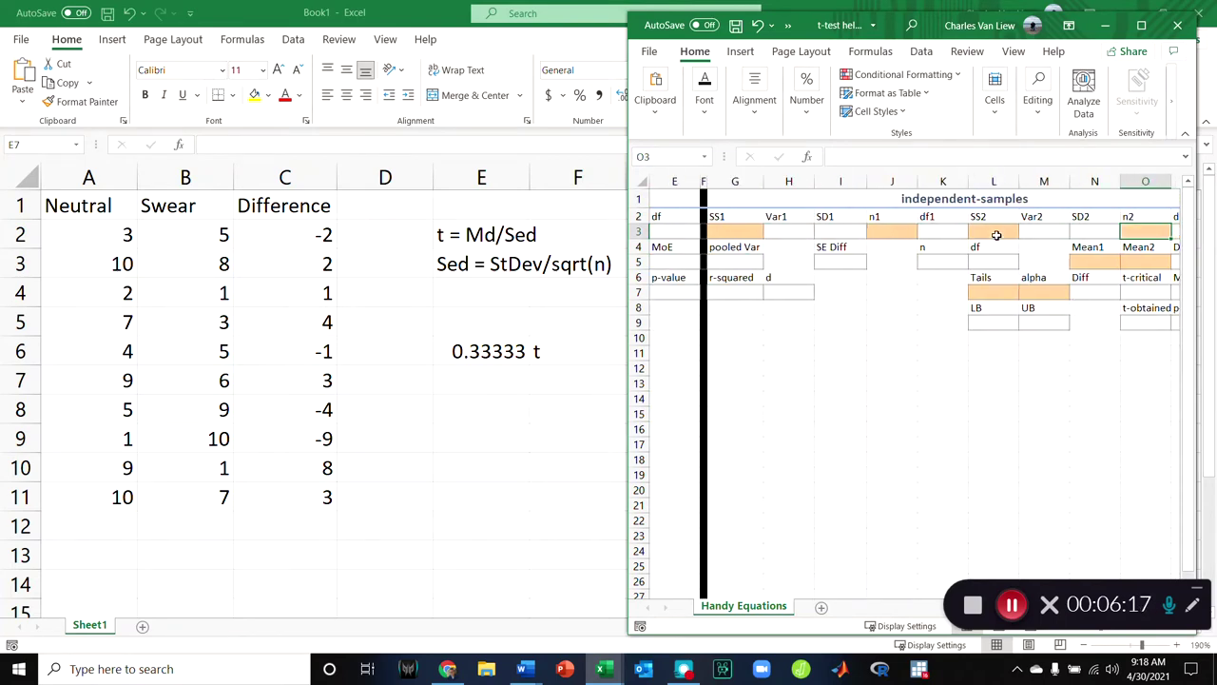
{"action": "key", "text": "Right"}
{"action": "key", "text": "Right"}
{"action": "key", "text": "Right"}
{"action": "key", "text": "Right"}
{"action": "key", "text": "Right"}
{"action": "key", "text": "Right"}
{"action": "key", "text": "Right"}
{"action": "key", "text": "Right"}
- Switch to the score workbook and compute the sum of squares of the Difference scores in C12 with =devsq(C2:C11)
{"action": "left_click", "coordinate": [320, 518]}
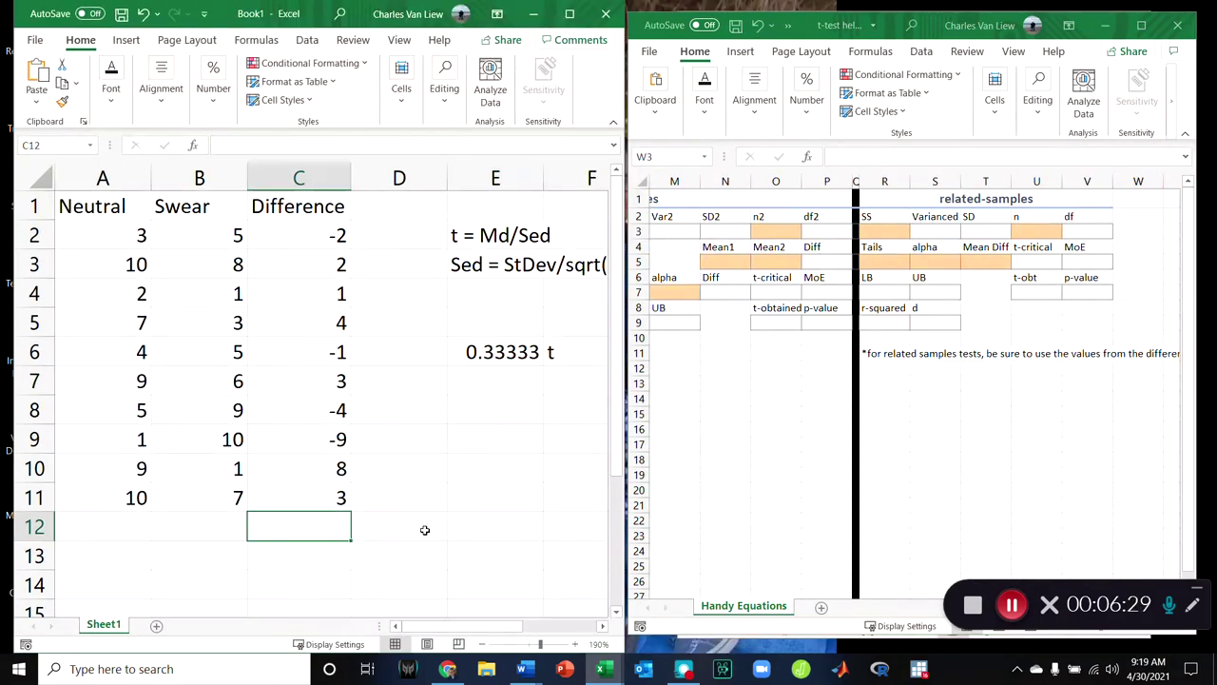
{"action": "type", "text": "=devsq("}
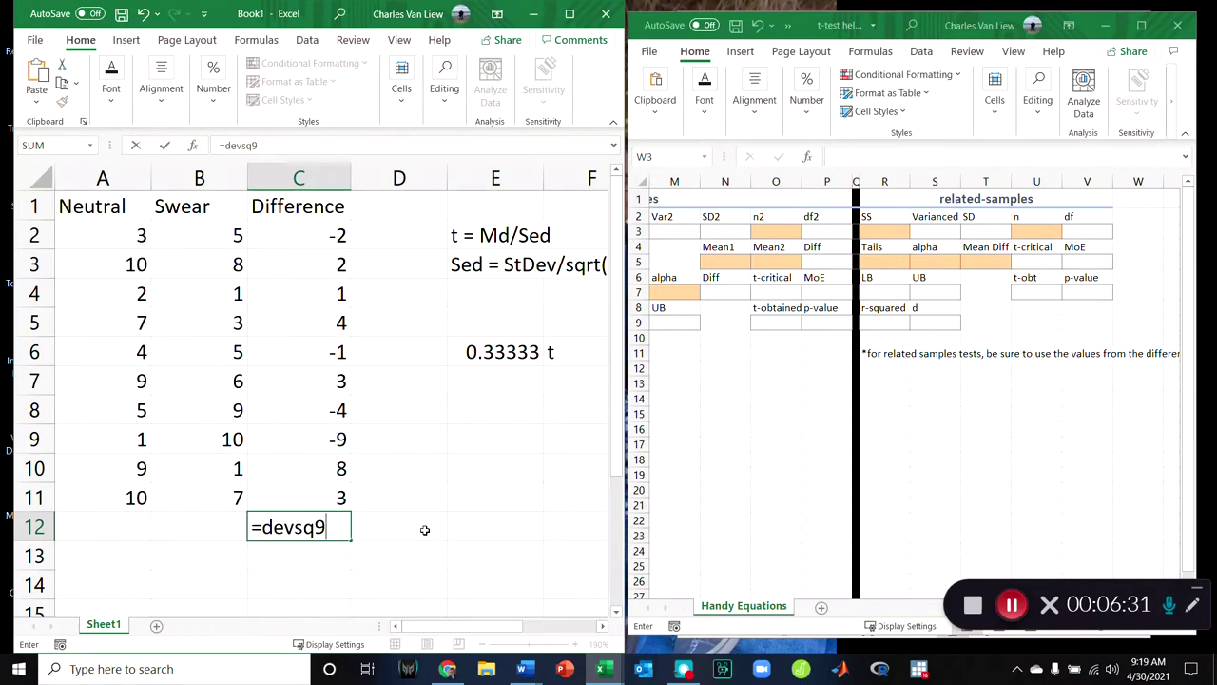
{"action": "left_click_drag", "start_coordinate": [335, 489], "coordinate": [321, 233]}
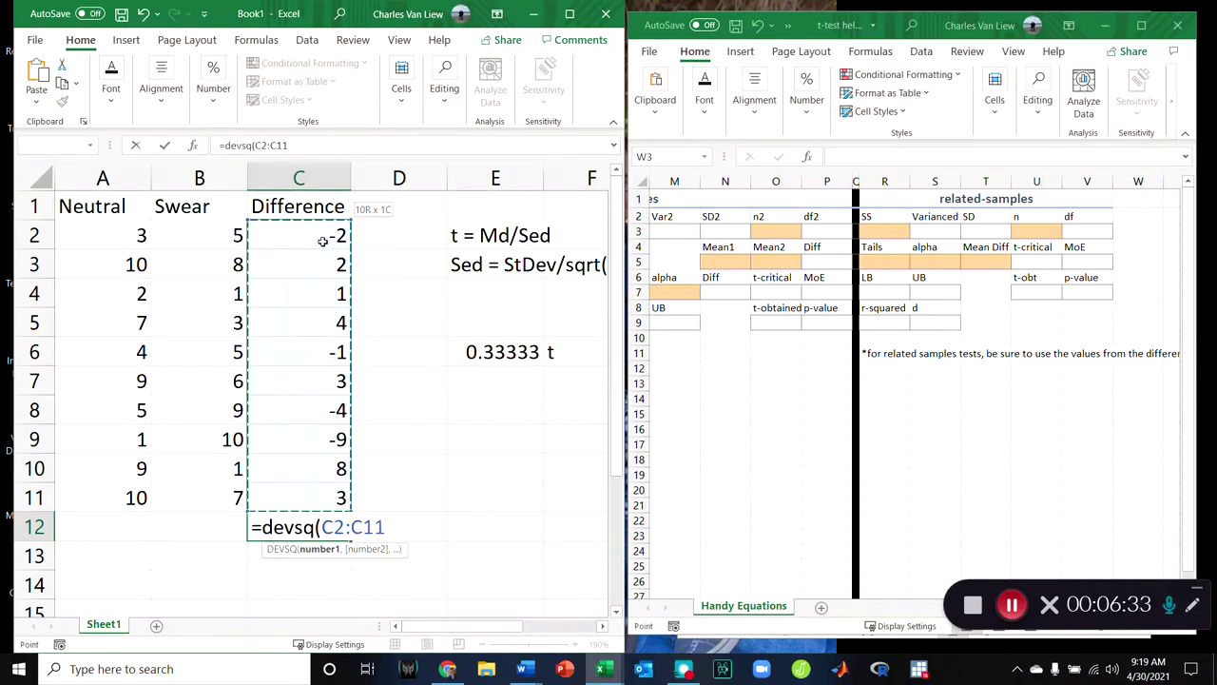
{"action": "key", "text": "Return"}
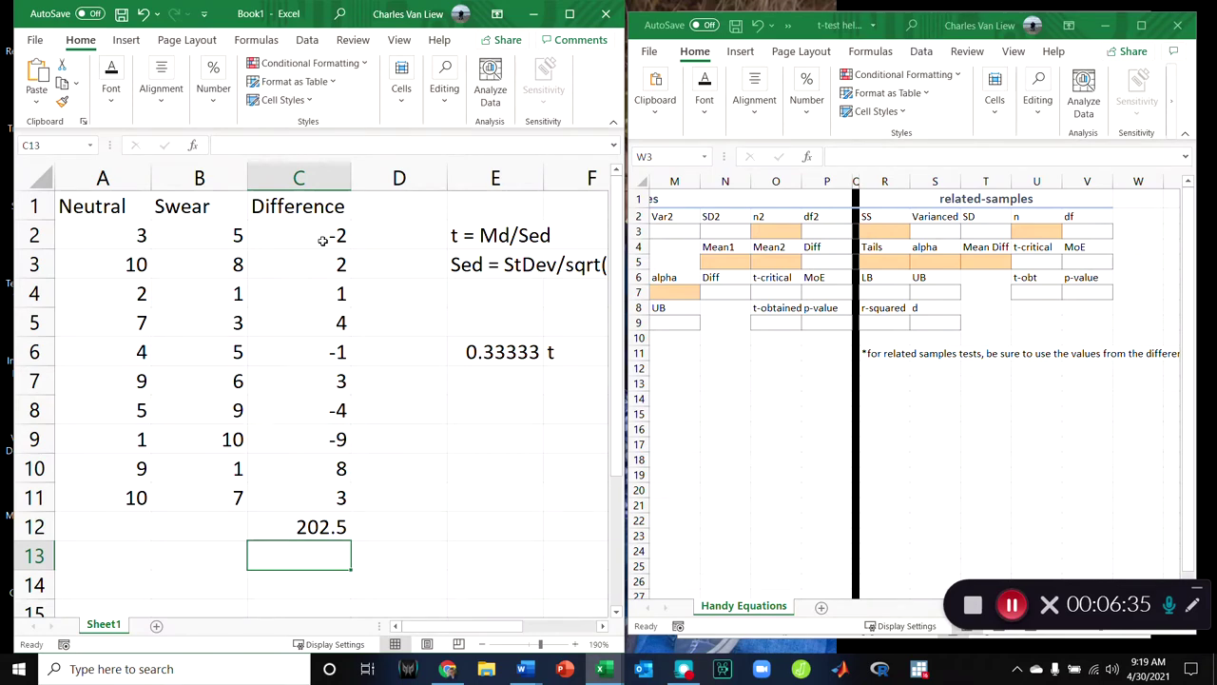
- Count the Difference scores in C13 with =count(C2:C11)
{"action": "type", "text": "c"}
{"action": "key", "text": "BackSpace"}
{"action": "type", "text": "=count("}
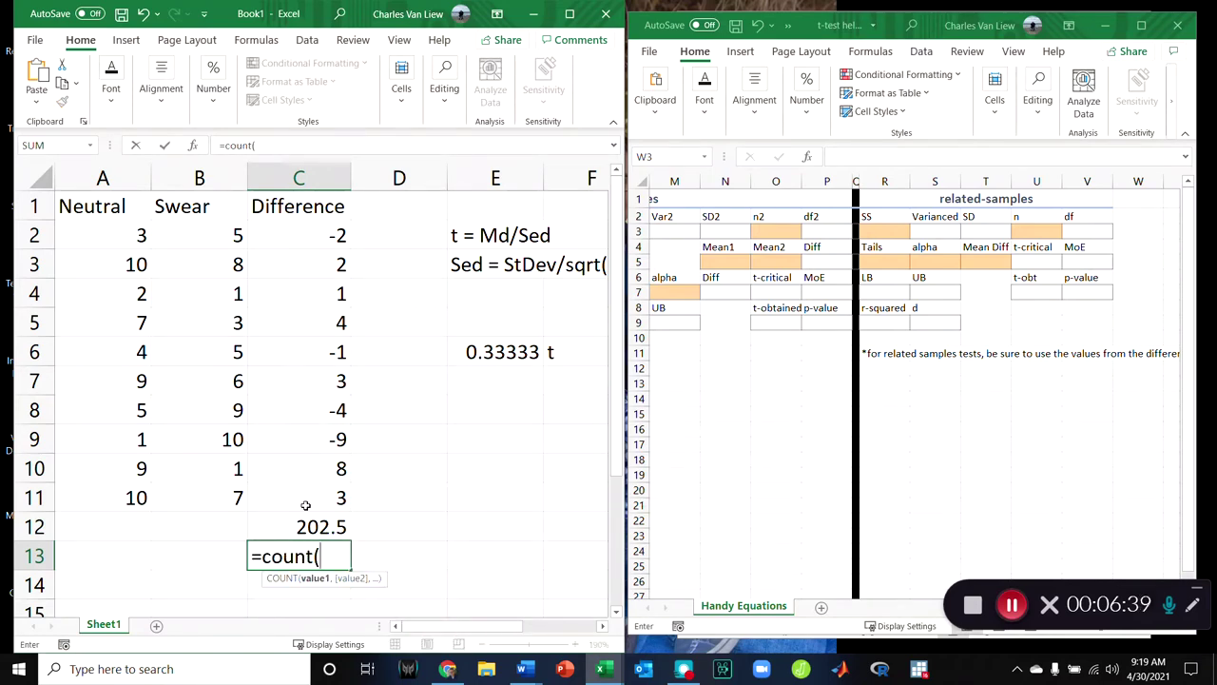
{"action": "left_click_drag", "start_coordinate": [306, 504], "coordinate": [340, 234]}
{"action": "key", "text": "Tab"}
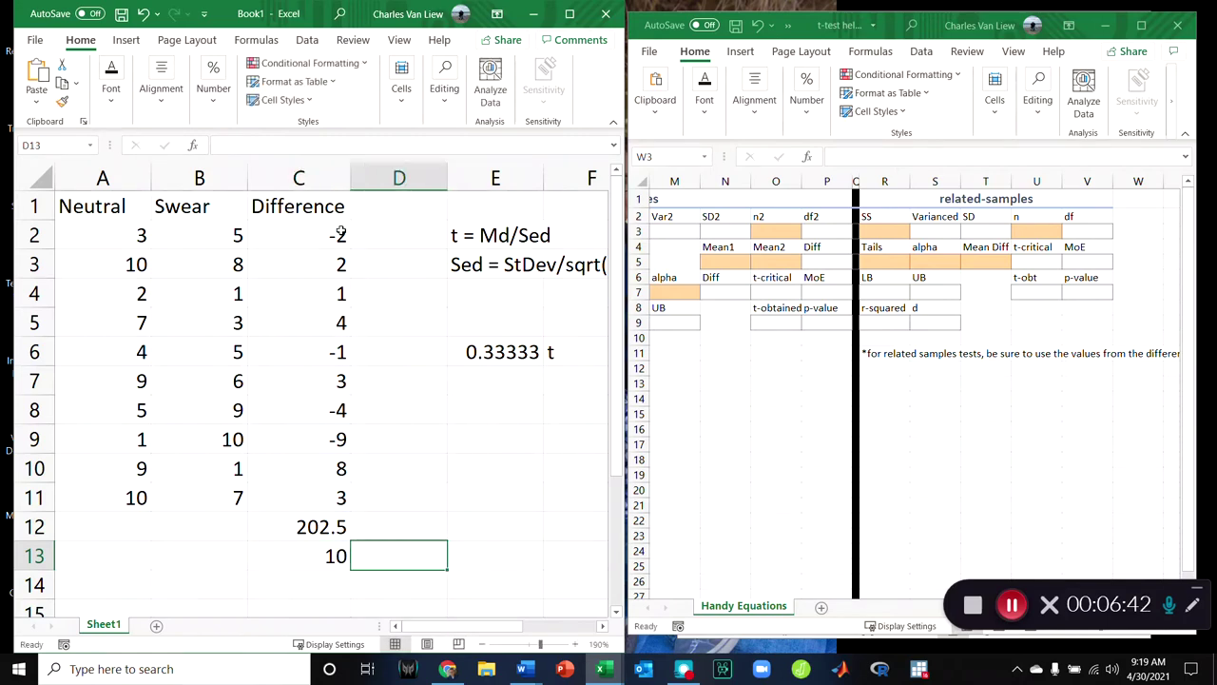
- Label the two results beside them as "SS" in D12 and "n" in D13
{"action": "left_click", "coordinate": [390, 535]}
{"action": "type", "text": "SS"}
{"action": "key", "text": "Return"}
{"action": "type", "text": "n"}
{"action": "key", "text": "Return"}
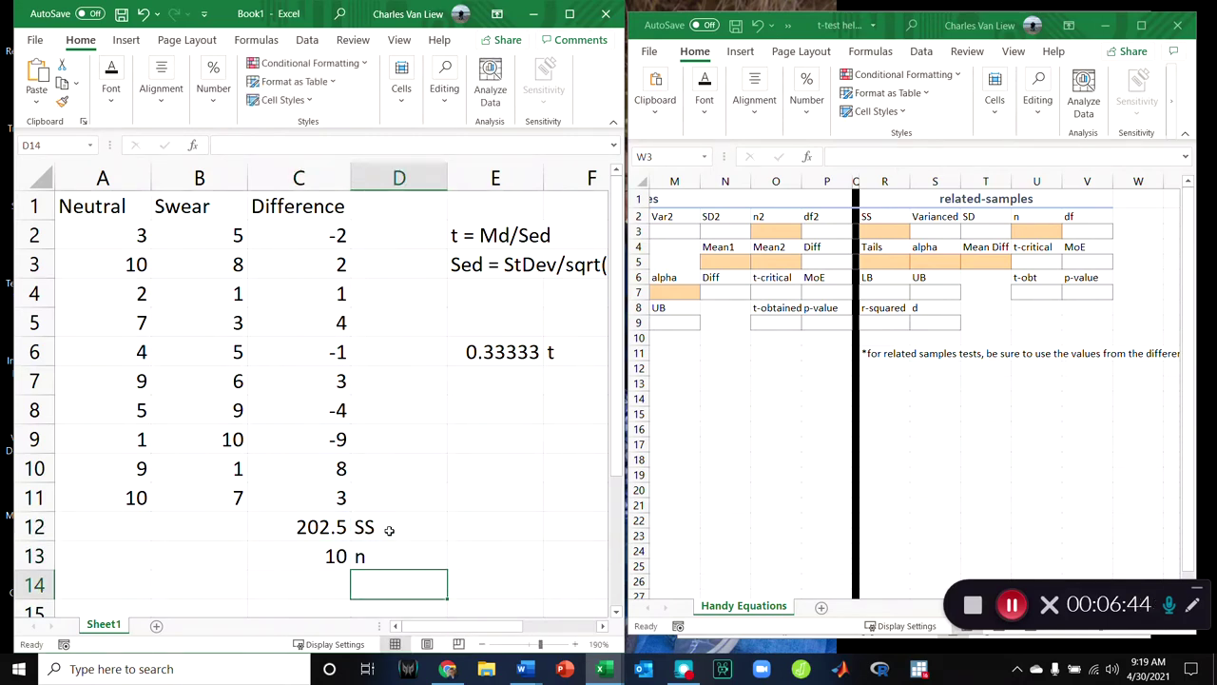
- Average the Difference scores in C14 with =average(C2:C11) and label the result "Mean Diff" in D14
{"action": "key", "text": "Left"}
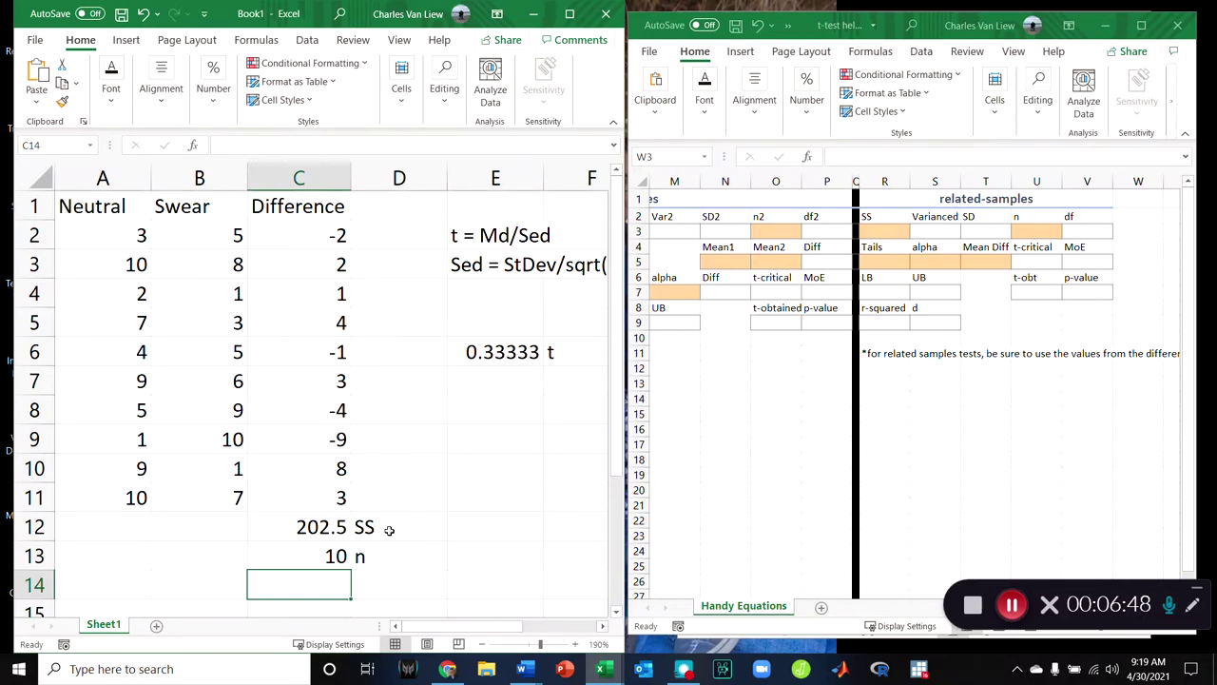
{"action": "type", "text": "=average("}
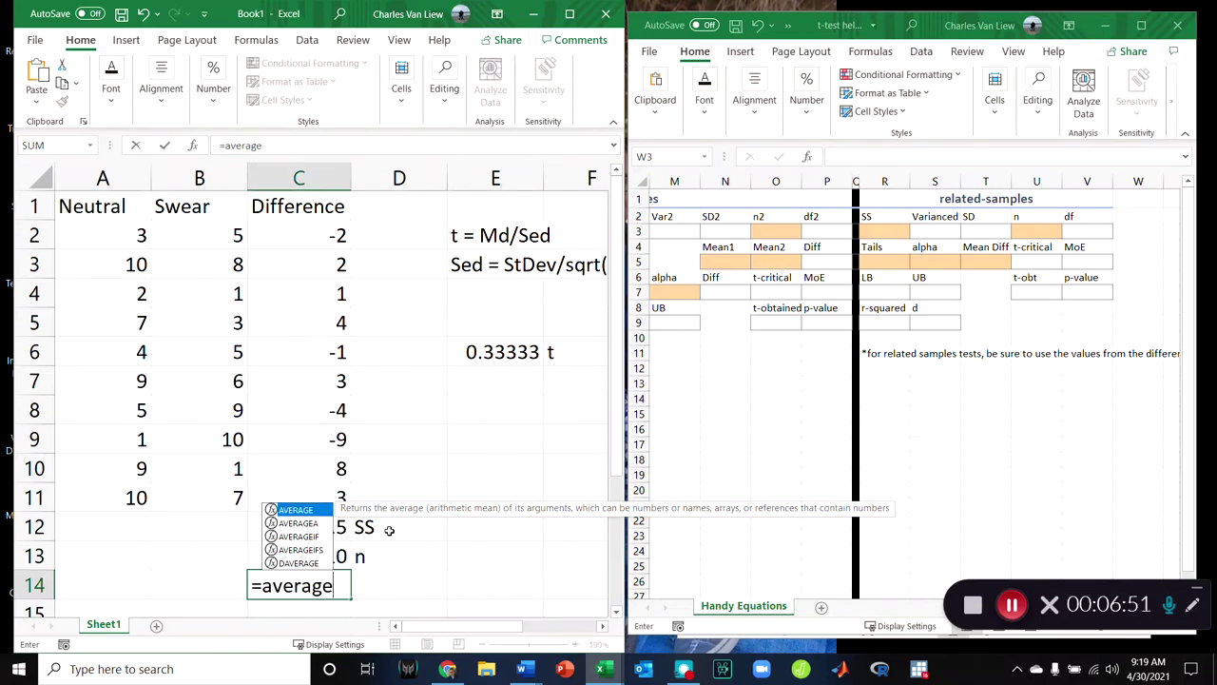
{"action": "left_click_drag", "start_coordinate": [340, 495], "coordinate": [309, 239]}
{"action": "type", "text": ")"}
{"action": "key", "text": "Tab"}
{"action": "type", "text": "Mean Diff"}
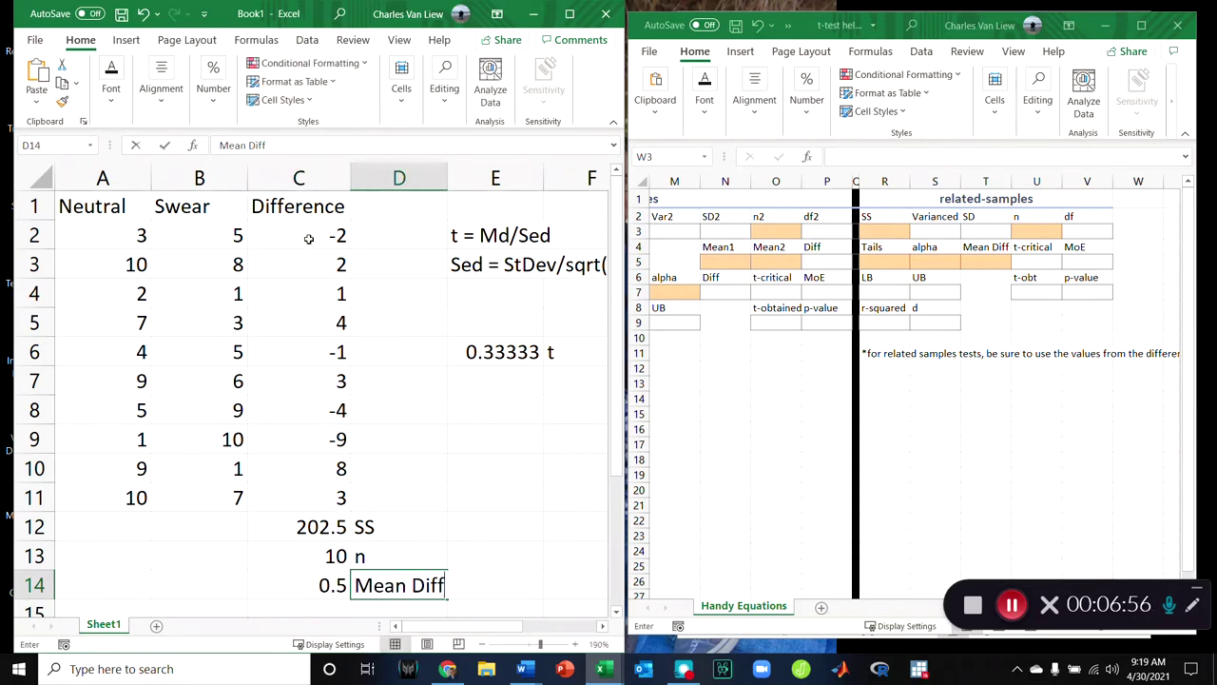
{"action": "key", "text": "Tab"}
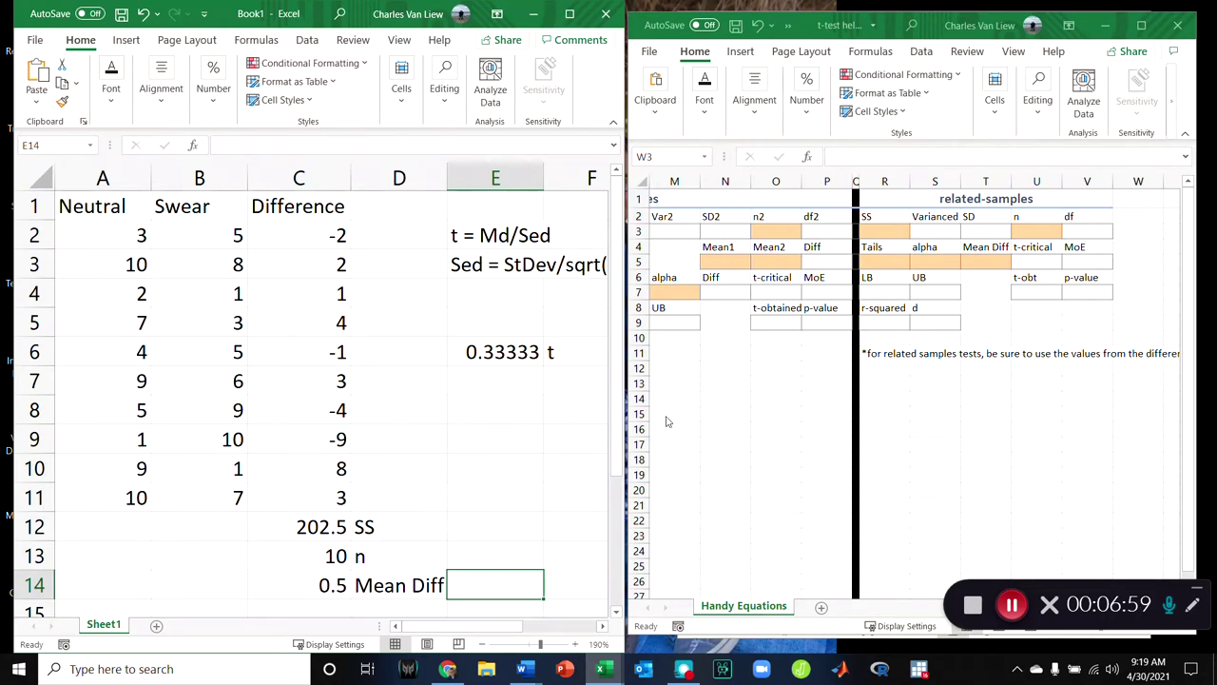
- Enter an SS of 202.5 and an n of 10 in the calculator's related-samples section
{"action": "left_click", "coordinate": [875, 232]}
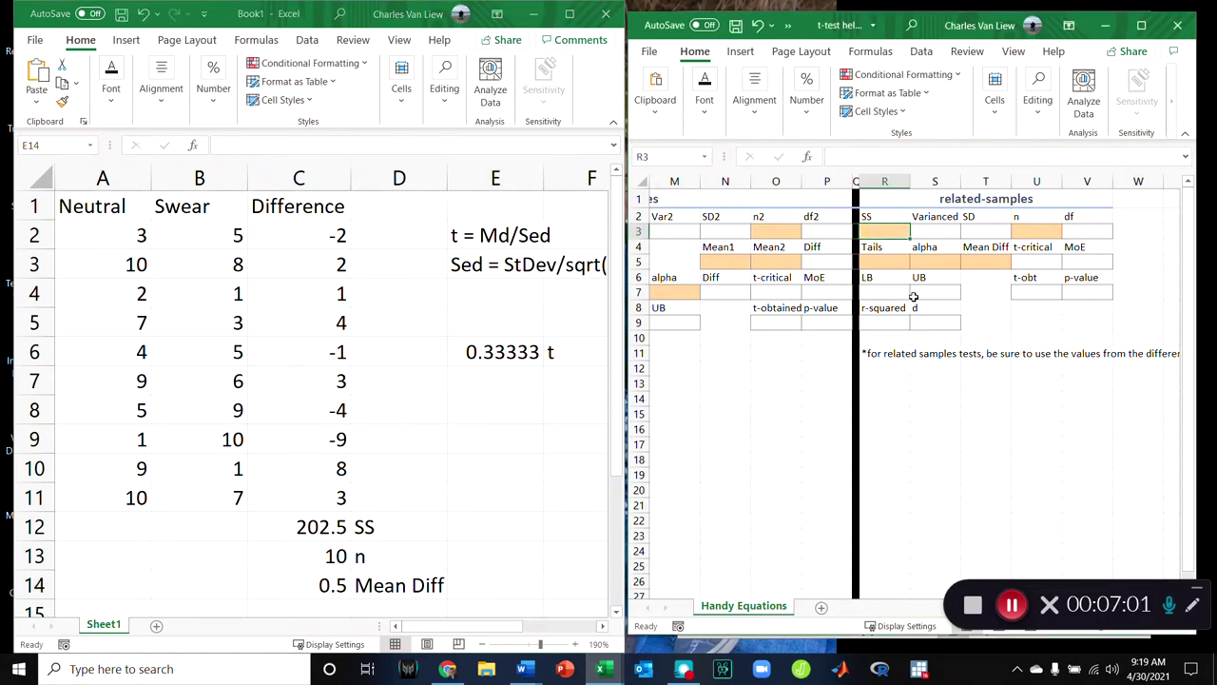
{"action": "type", "text": "202.5"}
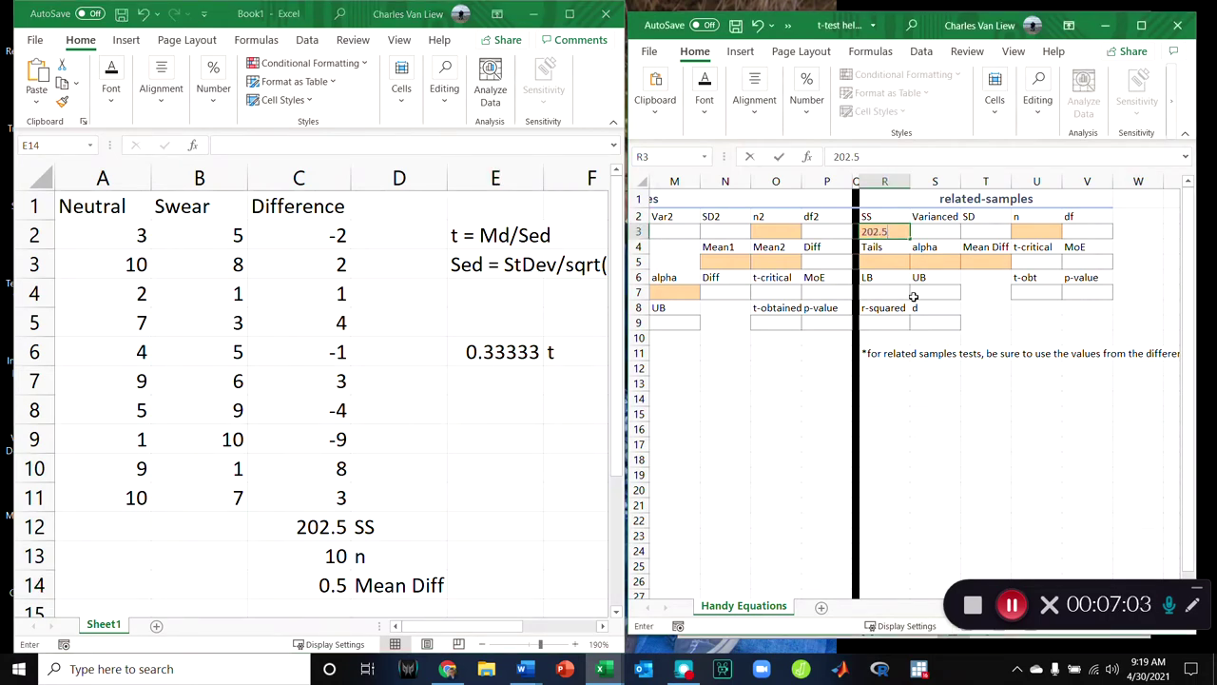
{"action": "left_click", "coordinate": [1037, 232]}
{"action": "type", "text": "10"}
{"action": "key", "text": "Return"}
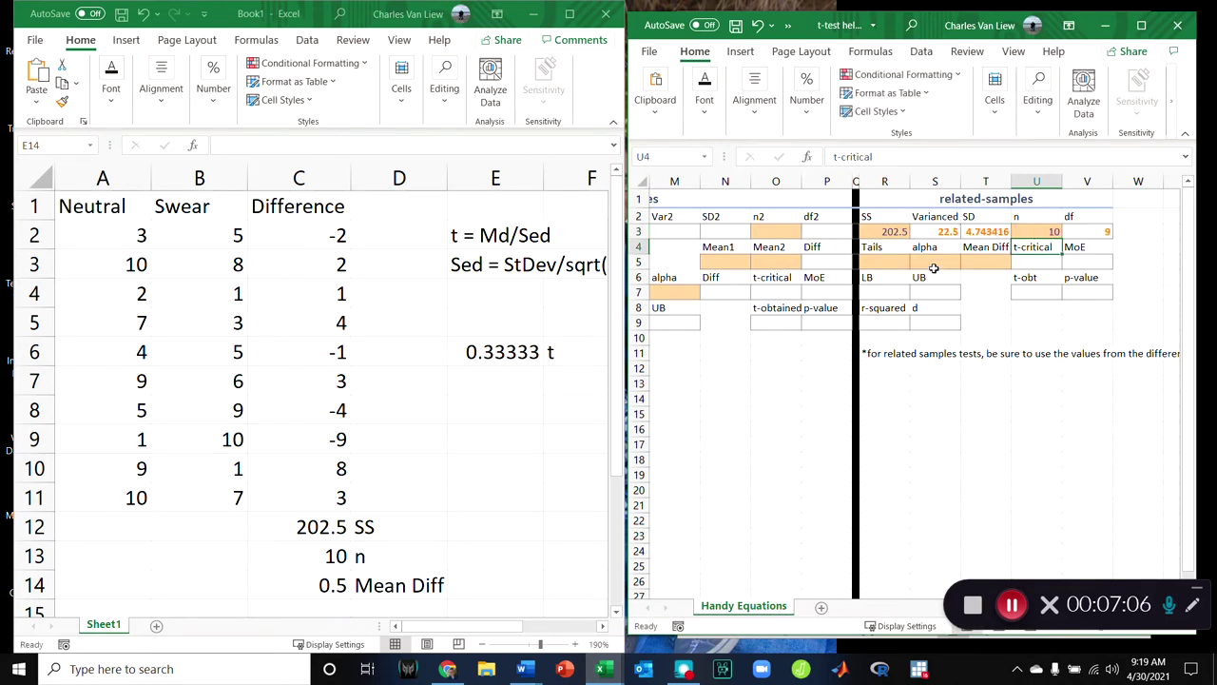
- Set the related-samples Tails to 2, alpha to .05 and Mean Diff to 0.5, and check the t-obt and p-value cells
{"action": "left_click", "coordinate": [887, 260]}
{"action": "type", "text": "2"}
{"action": "key", "text": "Tab"}
{"action": "type", "text": ".05"}
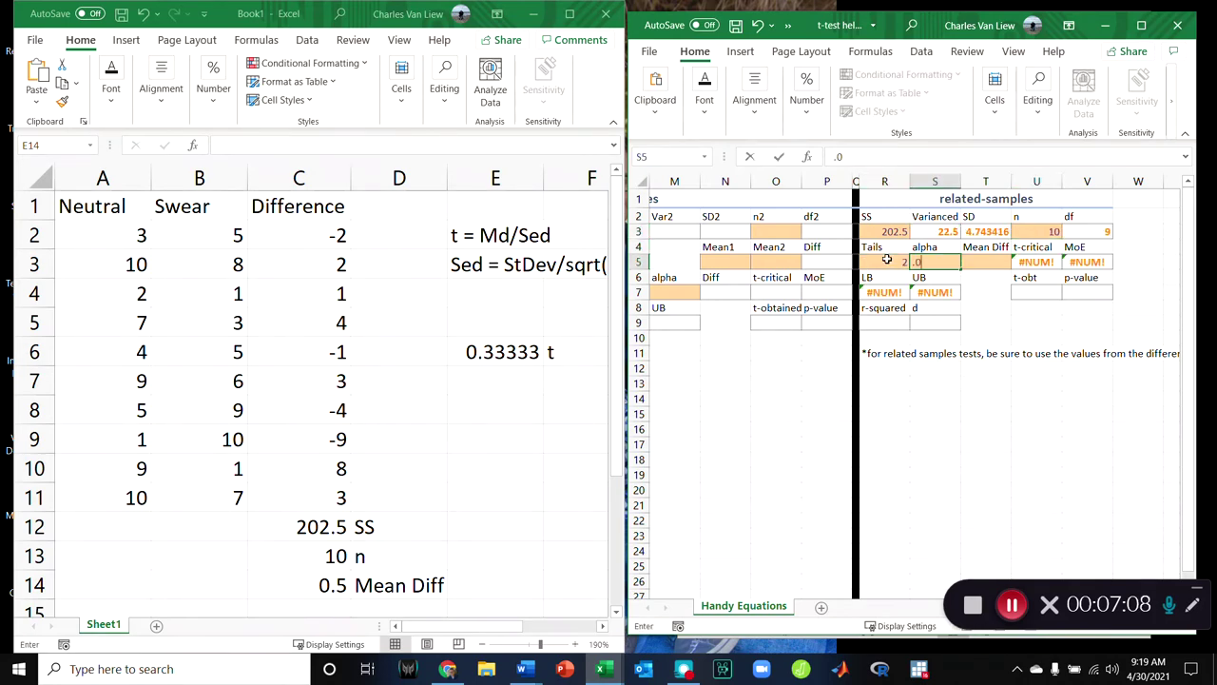
{"action": "key", "text": "Tab"}
{"action": "type", "text": "5"}
{"action": "key", "text": "Return"}
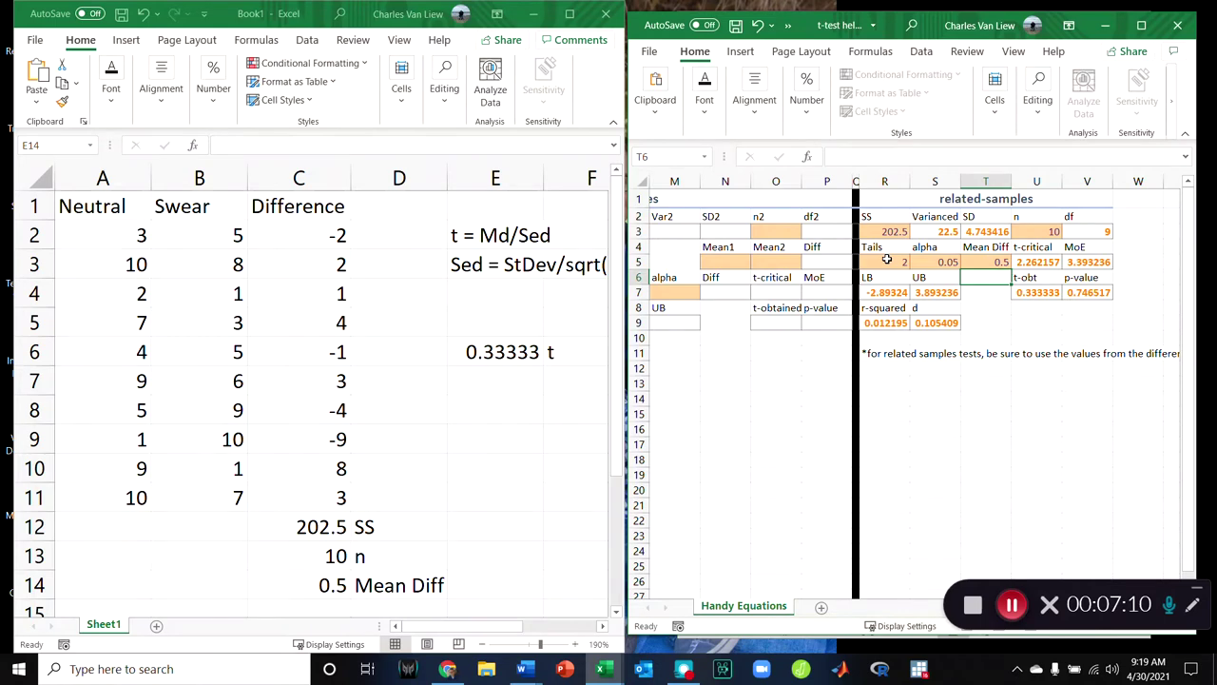
{"action": "left_click", "coordinate": [1045, 293]}
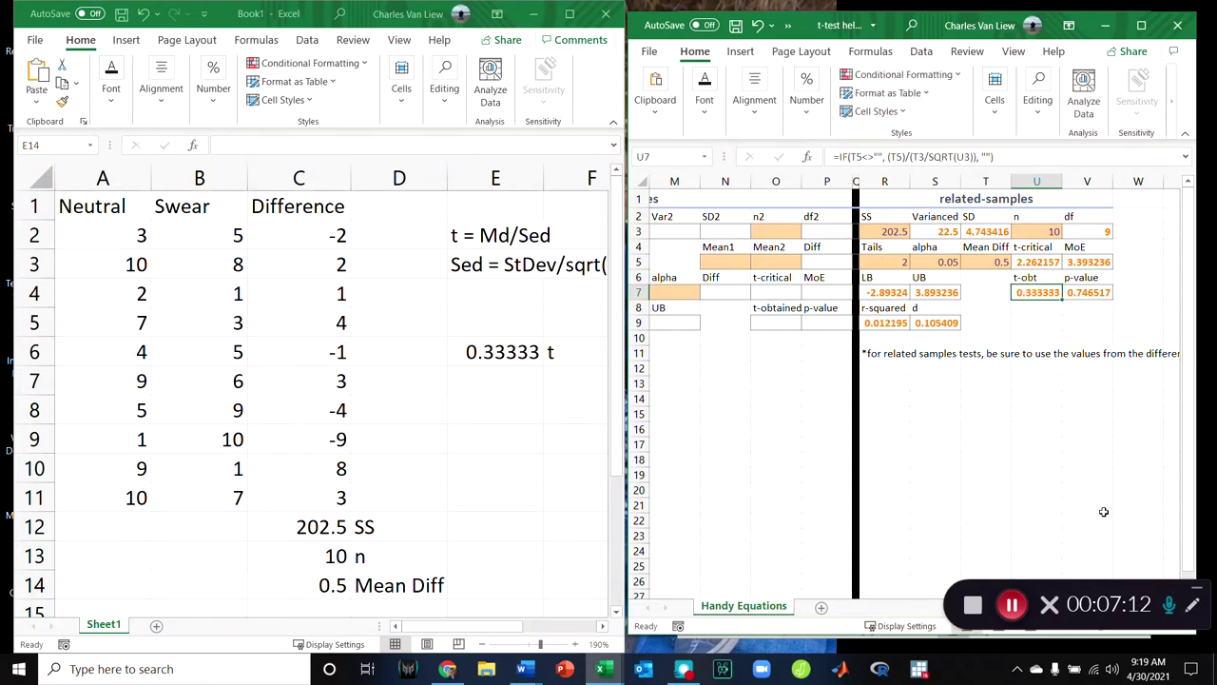
{"action": "key", "text": "Right"}
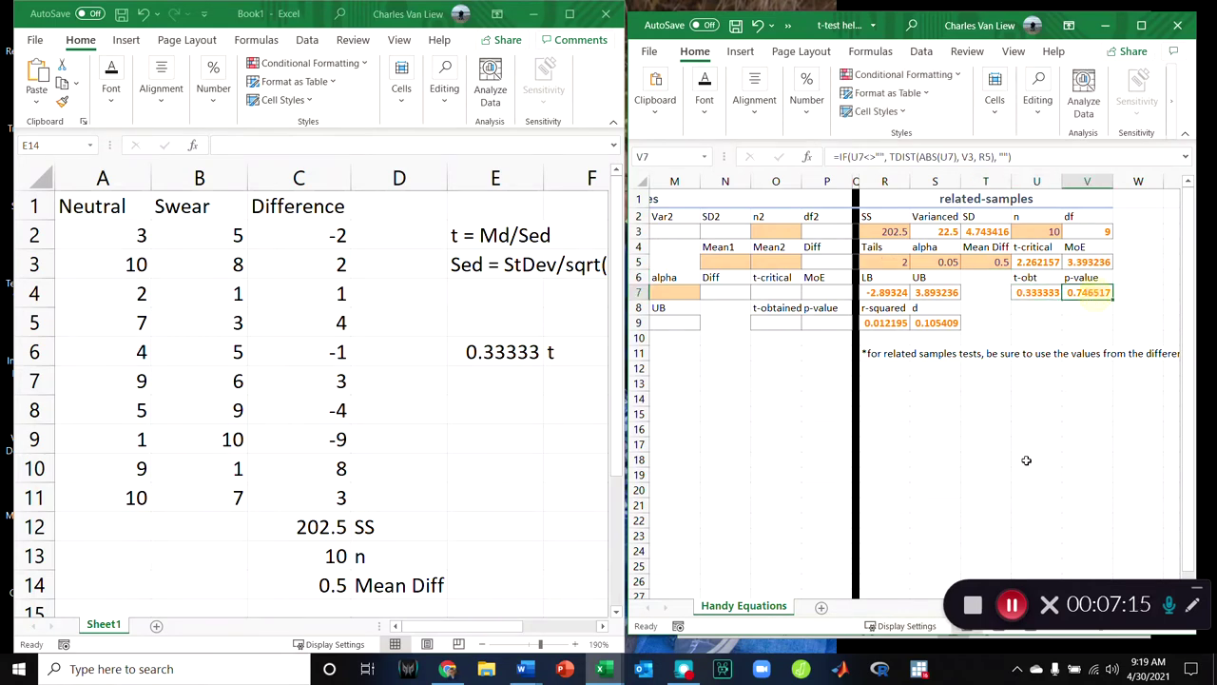
- Calculate the two-tailed p-value in E7 of the score sheet with =t.dist.2t(E6,9) and label it "p" in F7
{"action": "left_click", "coordinate": [500, 369]}
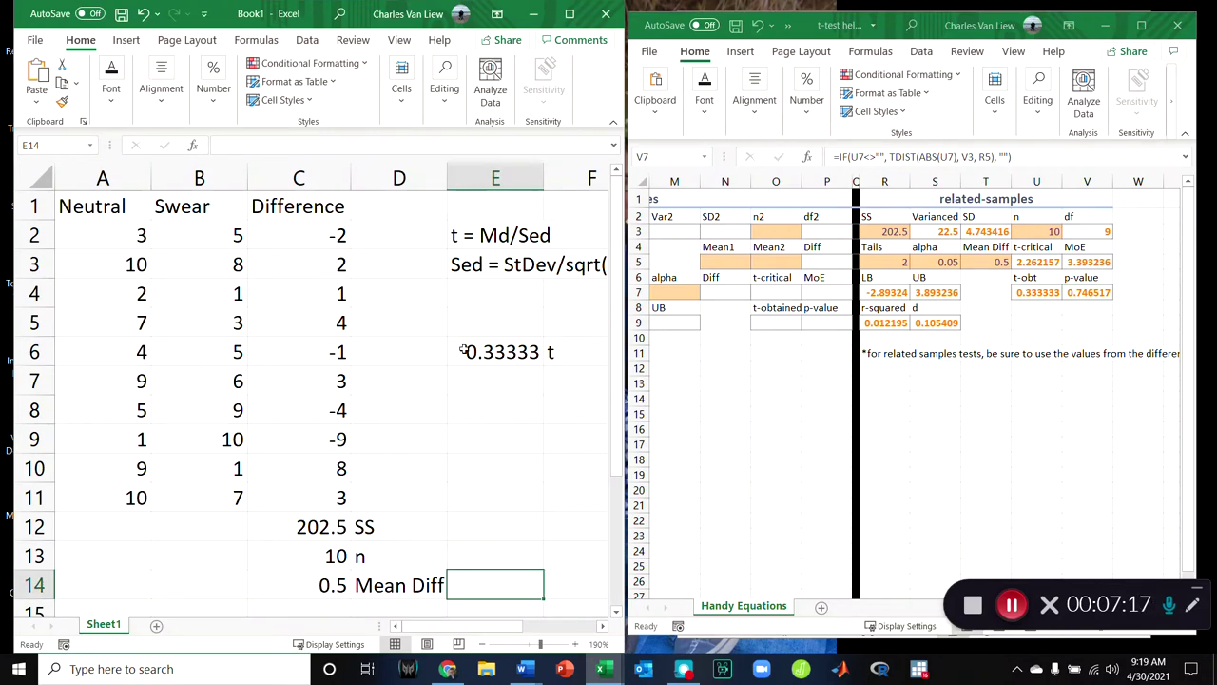
{"action": "left_click", "coordinate": [487, 382]}
{"action": "type", "text": "=t."}
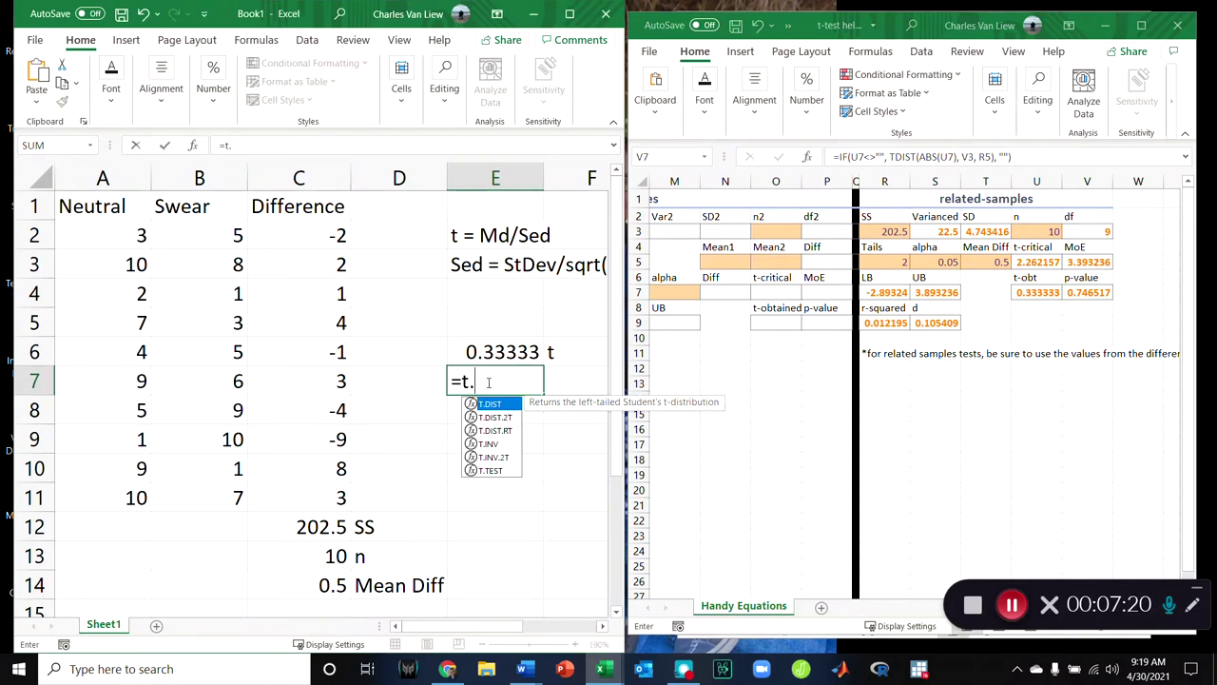
{"action": "type", "text": "dist.2t("}
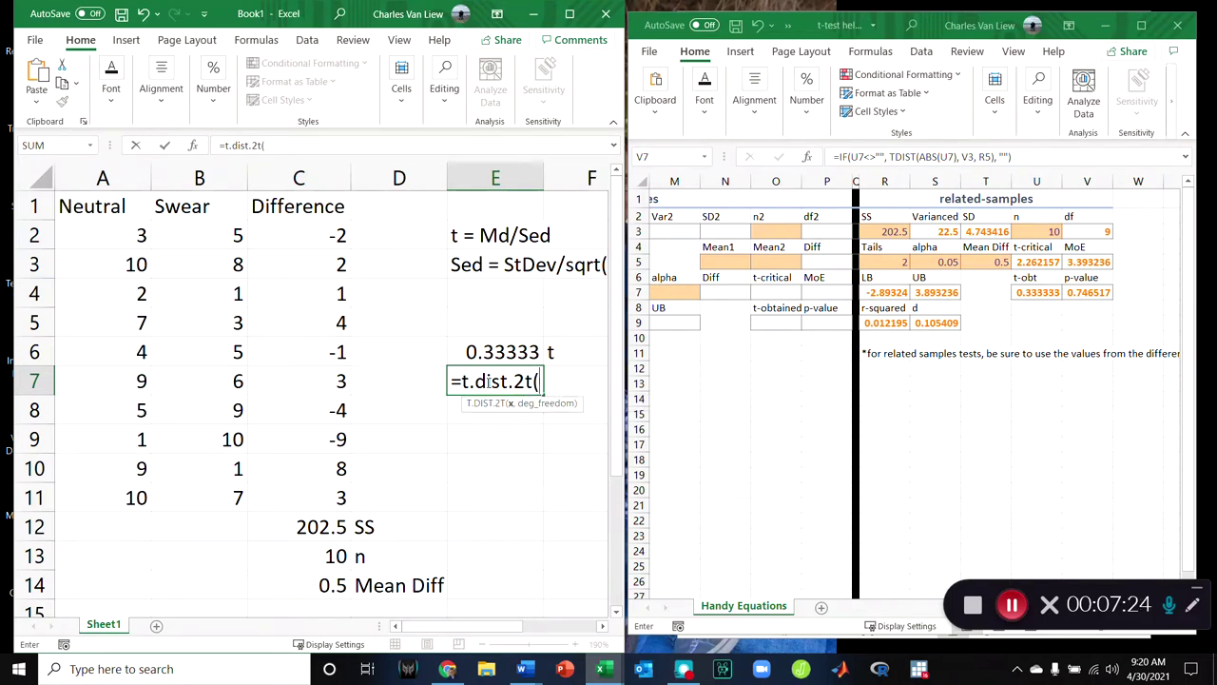
{"action": "left_click", "coordinate": [504, 353]}
{"action": "type", "text": ","}
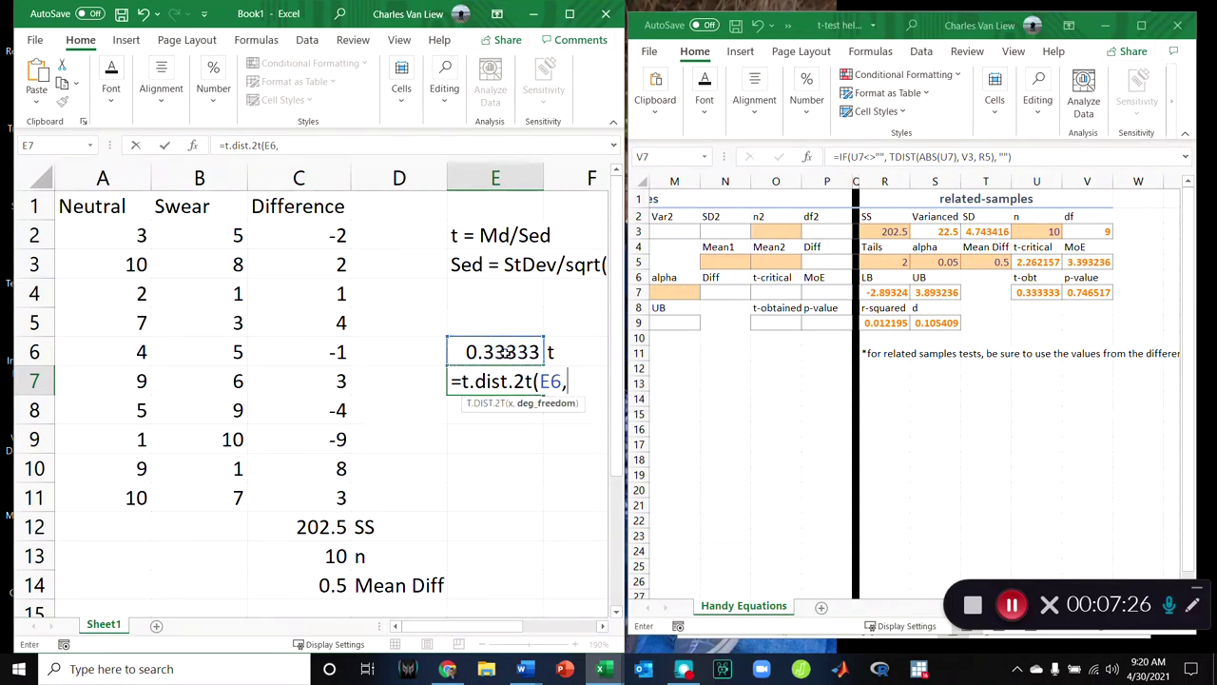
{"action": "type", "text": "9)"}
{"action": "key", "text": "Tab"}
{"action": "left_click", "coordinate": [385, 381]}
{"action": "left_click", "coordinate": [462, 376]}
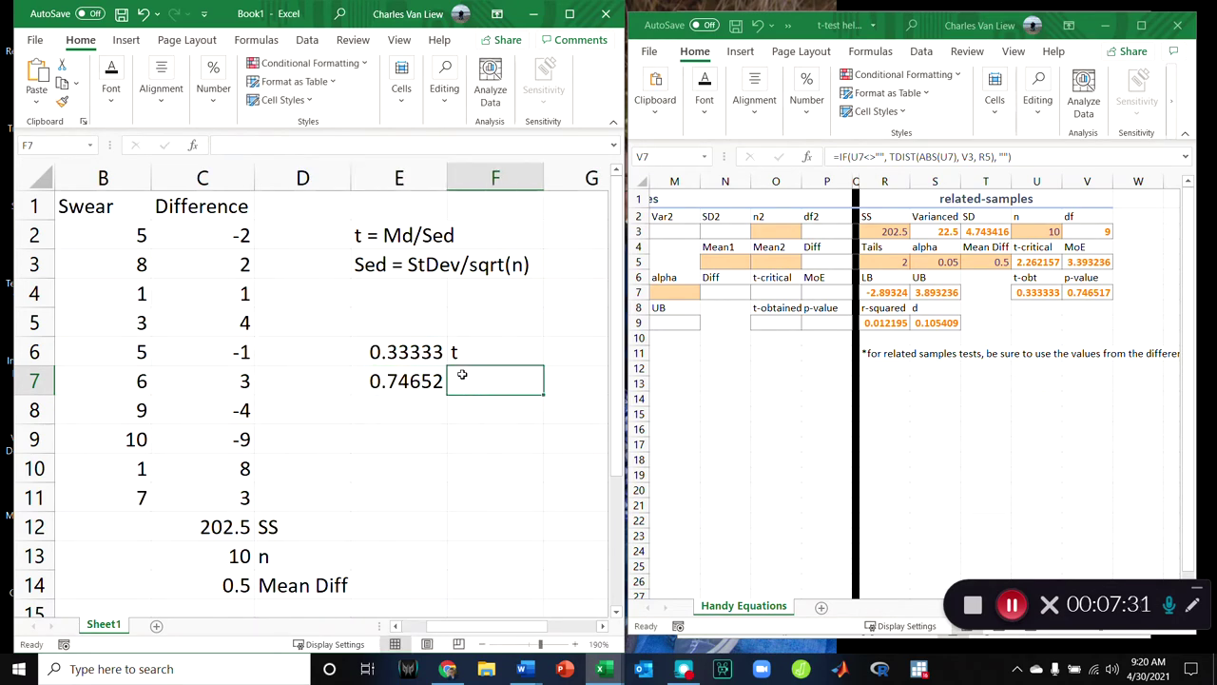
{"action": "type", "text": "p"}
{"action": "left_click", "coordinate": [485, 429]}
- Compare the calculator's p-value with the score sheet's, and review the values in C12:C14 and the t formula in E6
{"action": "left_click", "coordinate": [1087, 292]}
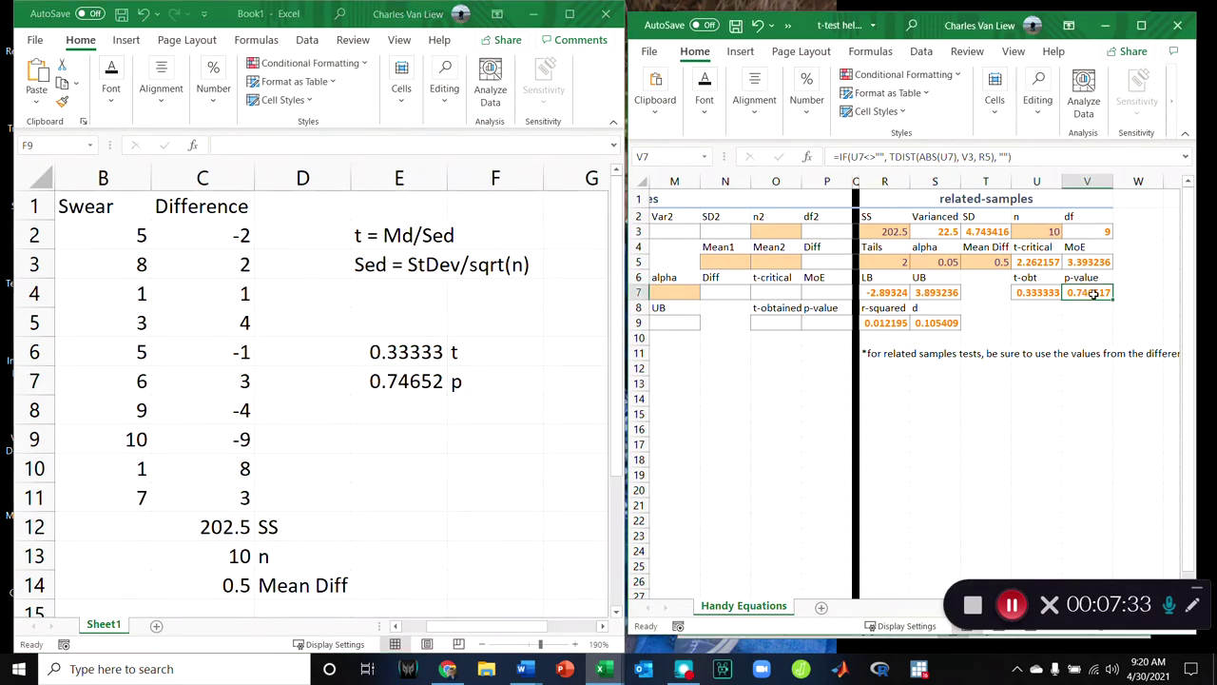
{"action": "mouse_move", "coordinate": [603, 669]}
{"action": "left_click", "coordinate": [480, 590]}
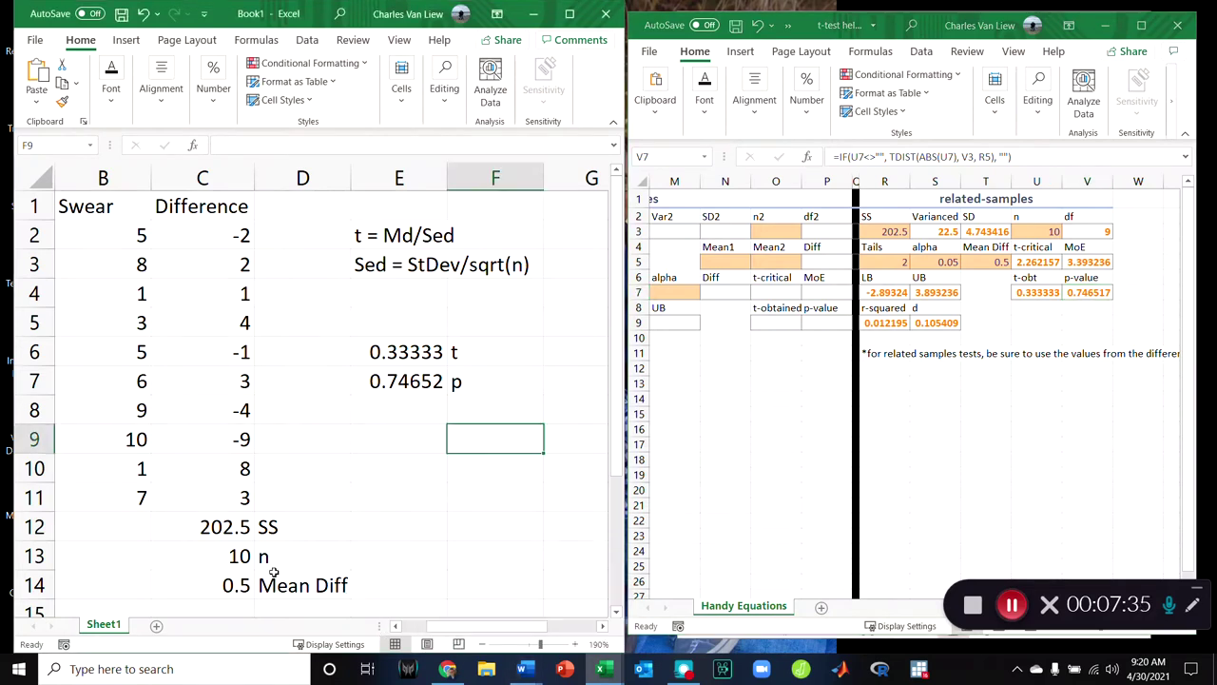
{"action": "left_click_drag", "start_coordinate": [210, 530], "coordinate": [212, 565]}
{"action": "scroll", "coordinate": [212, 565], "scroll_direction": "left", "scroll_amount": 1}
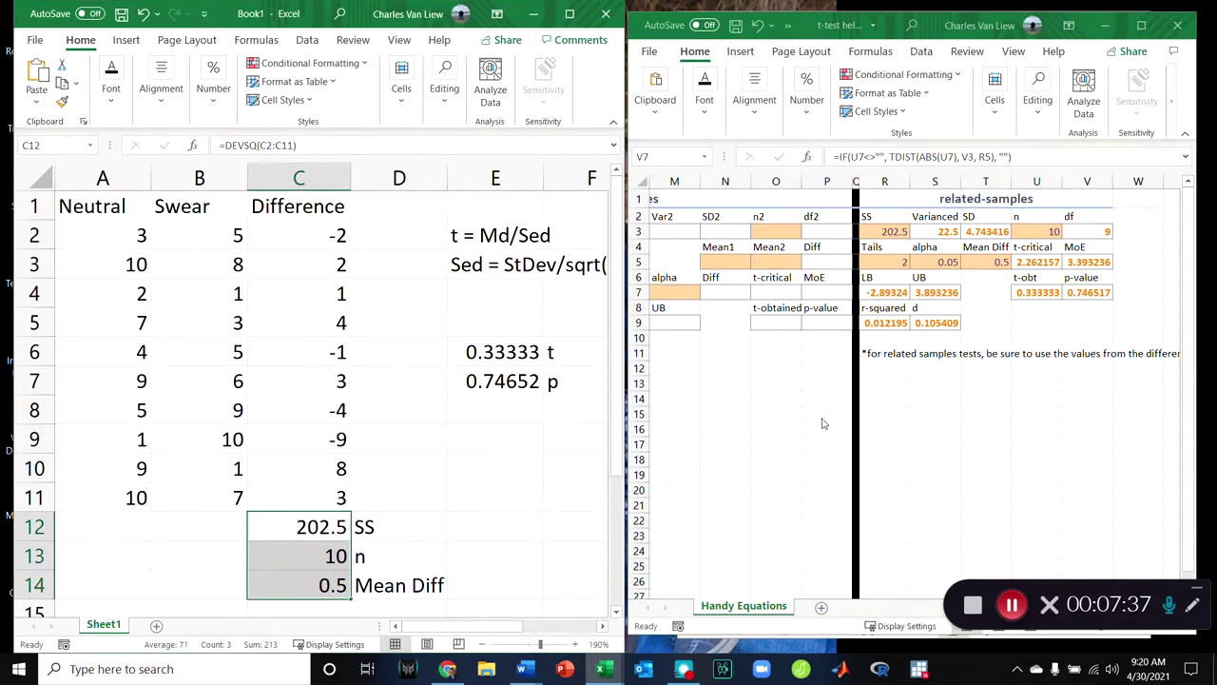
{"action": "left_click", "coordinate": [537, 377]}
{"action": "left_click", "coordinate": [504, 352]}
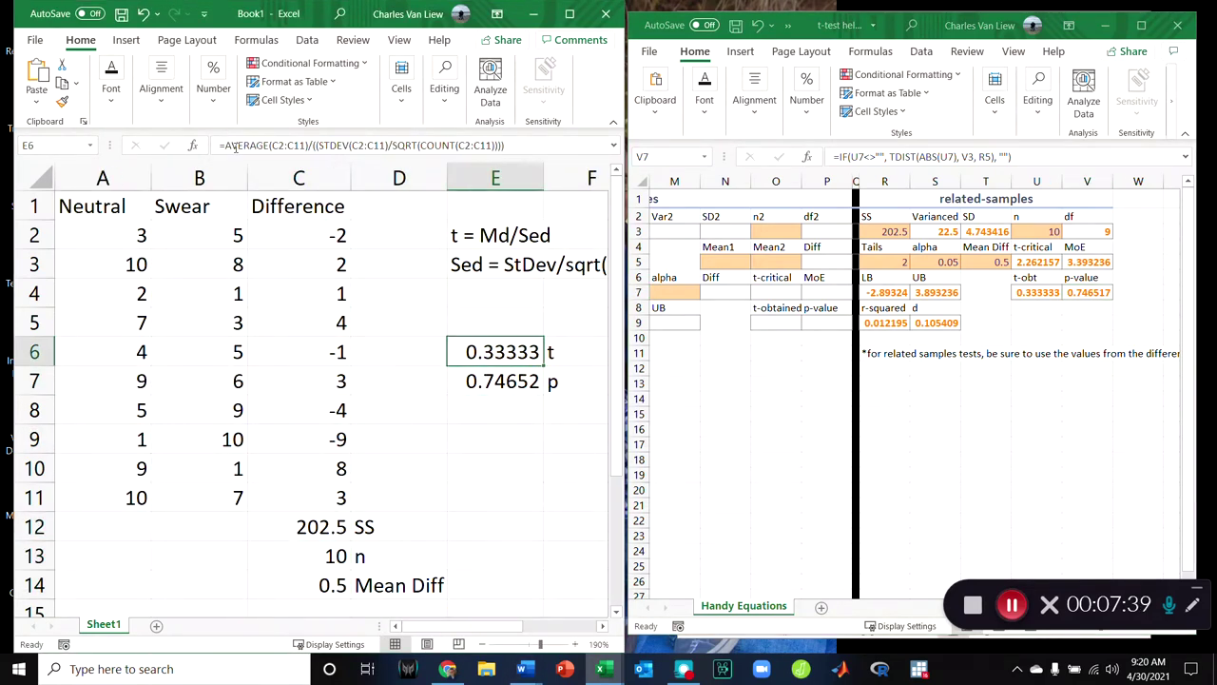
{"action": "left_click", "coordinate": [228, 145]}
{"action": "left_click_drag", "start_coordinate": [229, 144], "coordinate": [542, 147]}
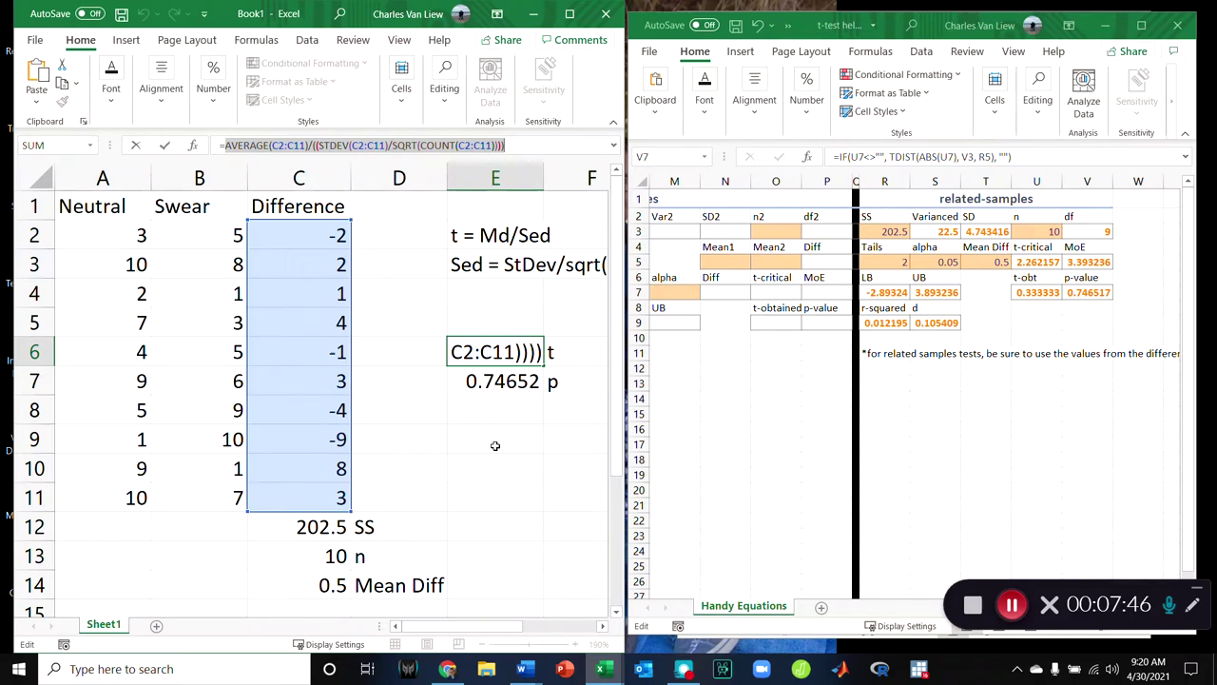
{"action": "left_click", "coordinate": [892, 554]}
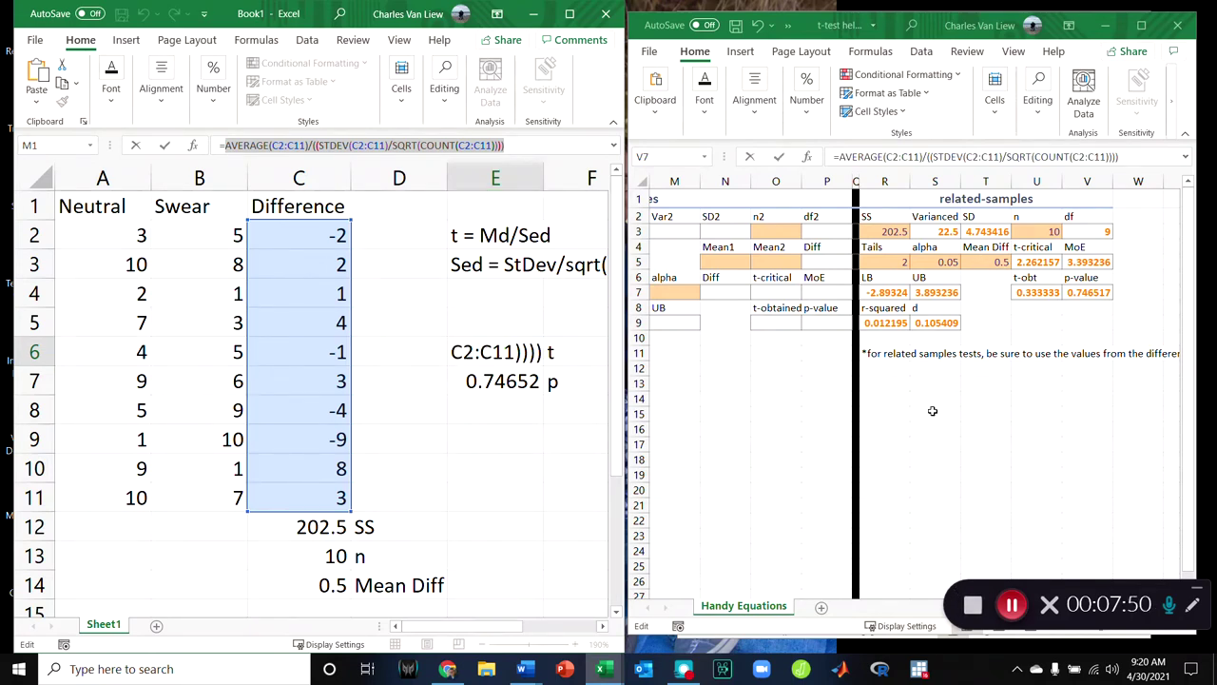
{"action": "left_click", "coordinate": [123, 539]}
{"action": "key", "text": "ctrl+z"}
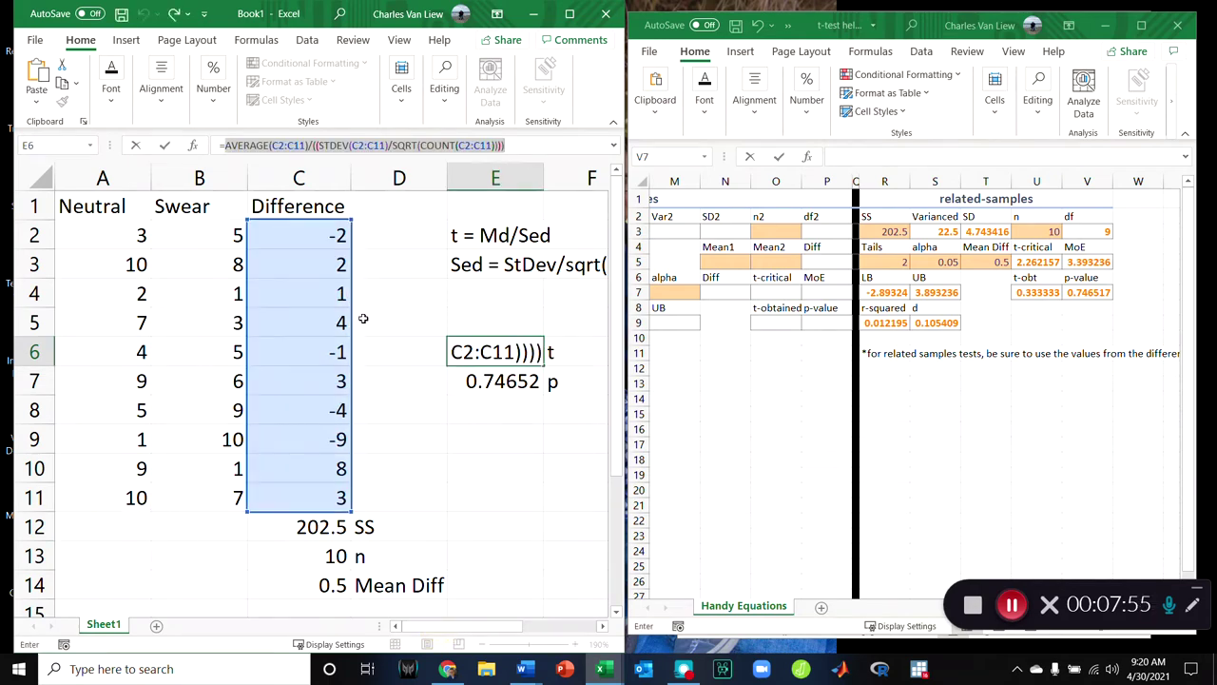
{"action": "left_click", "coordinate": [342, 180]}
{"action": "left_click_drag", "start_coordinate": [342, 180], "coordinate": [516, 181]}
{"action": "type", "text": "d"}
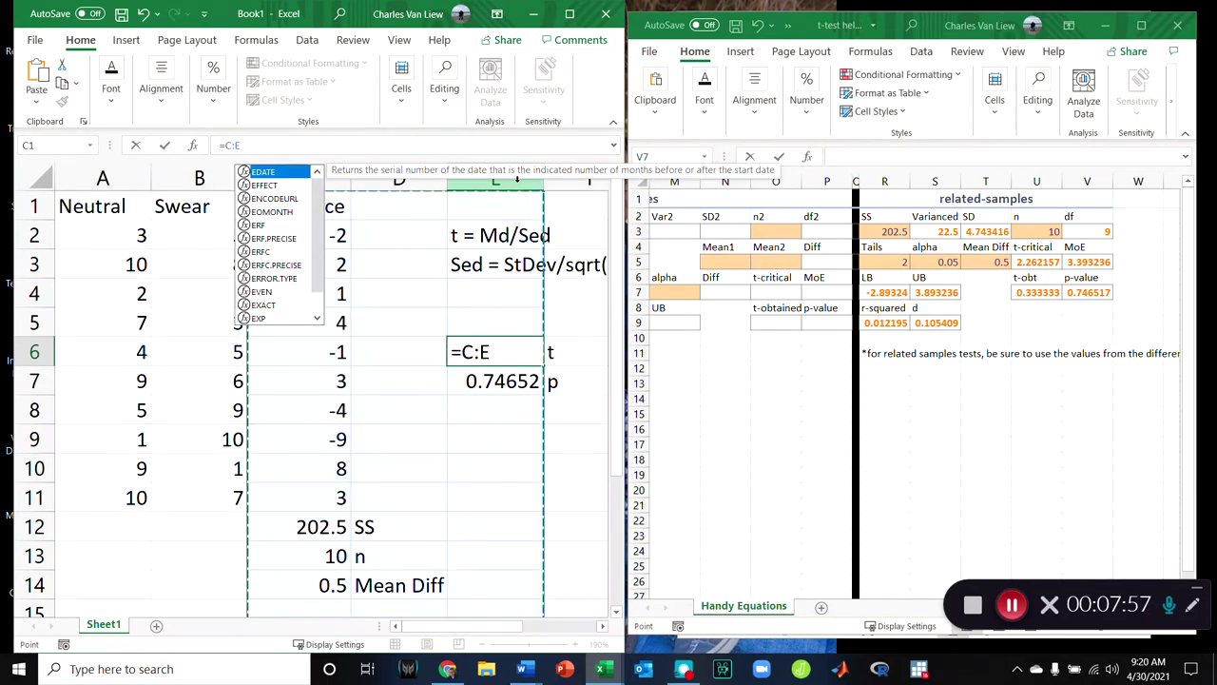
{"action": "key", "text": "Escape"}
- Delete the columns holding the differences, notes and t and p results, and select the Neutral and Swear scores in A2:B11
{"action": "key", "text": "ctrl+minus"}
{"action": "key", "text": "Delete"}
{"action": "left_click", "coordinate": [397, 352]}
{"action": "left_click_drag", "start_coordinate": [105, 236], "coordinate": [216, 497]}
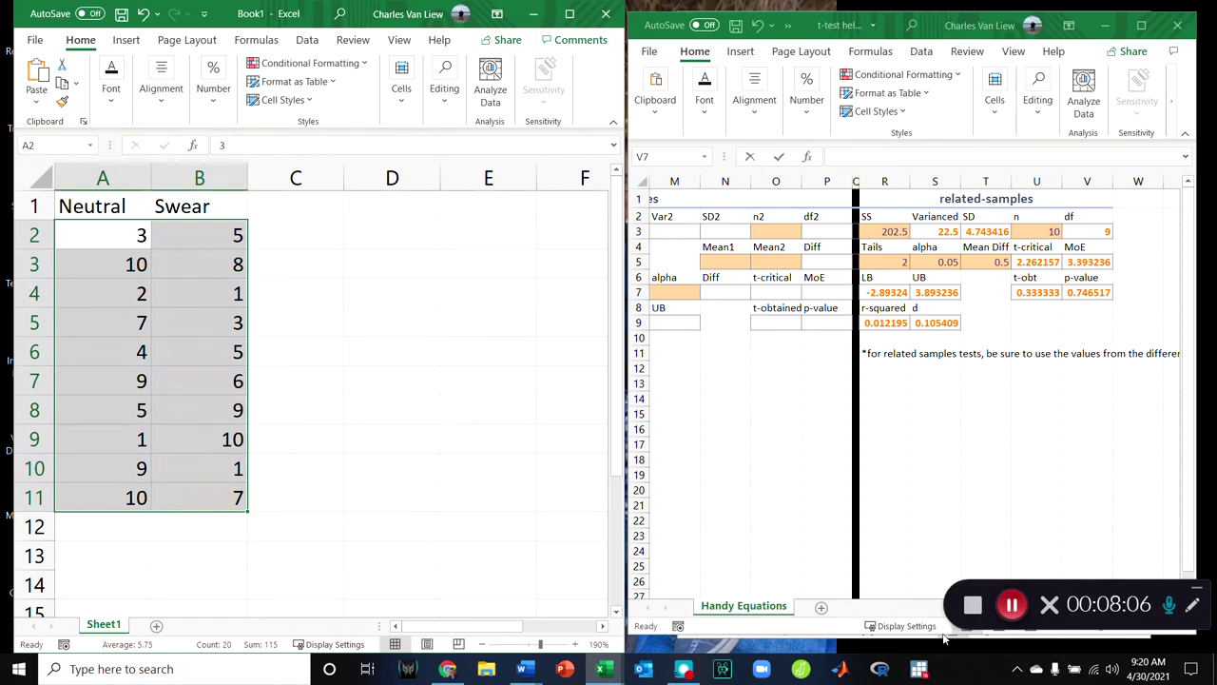
- Bring the independent-samples section of the calculator workbook fully into view, from SS1 through df2
{"action": "left_click", "coordinate": [906, 605]}
{"action": "left_click", "coordinate": [1037, 537]}
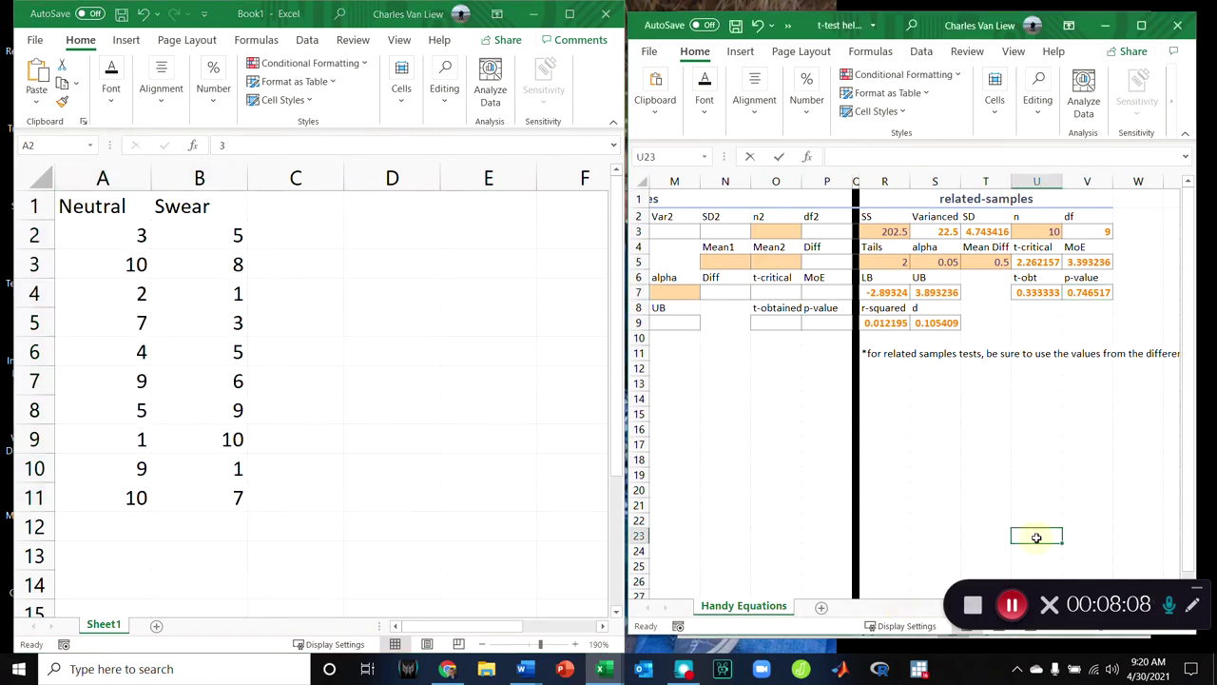
{"action": "key", "text": "Left"}
{"action": "key", "text": "Left"}
{"action": "key", "text": "Left"}
{"action": "key", "text": "Left"}
{"action": "key", "text": "Left"}
{"action": "key", "text": "Left"}
{"action": "key", "text": "Left"}
{"action": "key", "text": "Left"}
{"action": "key", "text": "Left"}
{"action": "key", "text": "Left"}
{"action": "key", "text": "Left"}
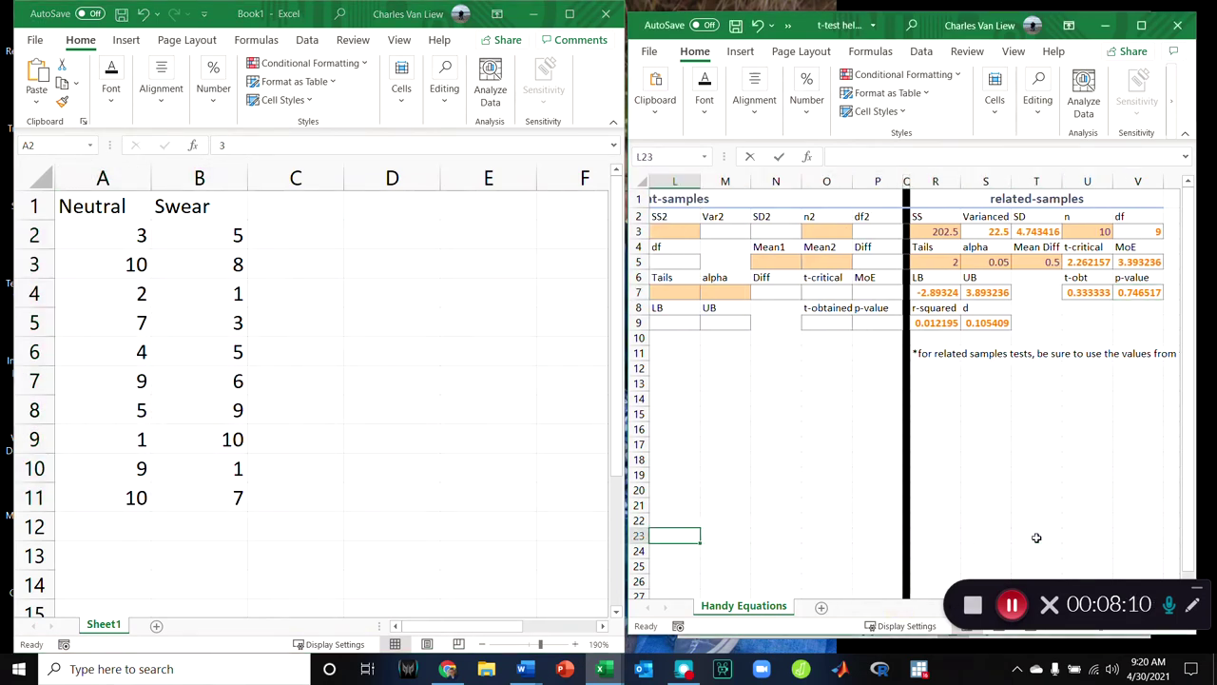
{"action": "key", "text": "Left"}
{"action": "key", "text": "Left"}
{"action": "key", "text": "Left"}
{"action": "key", "text": "Left"}
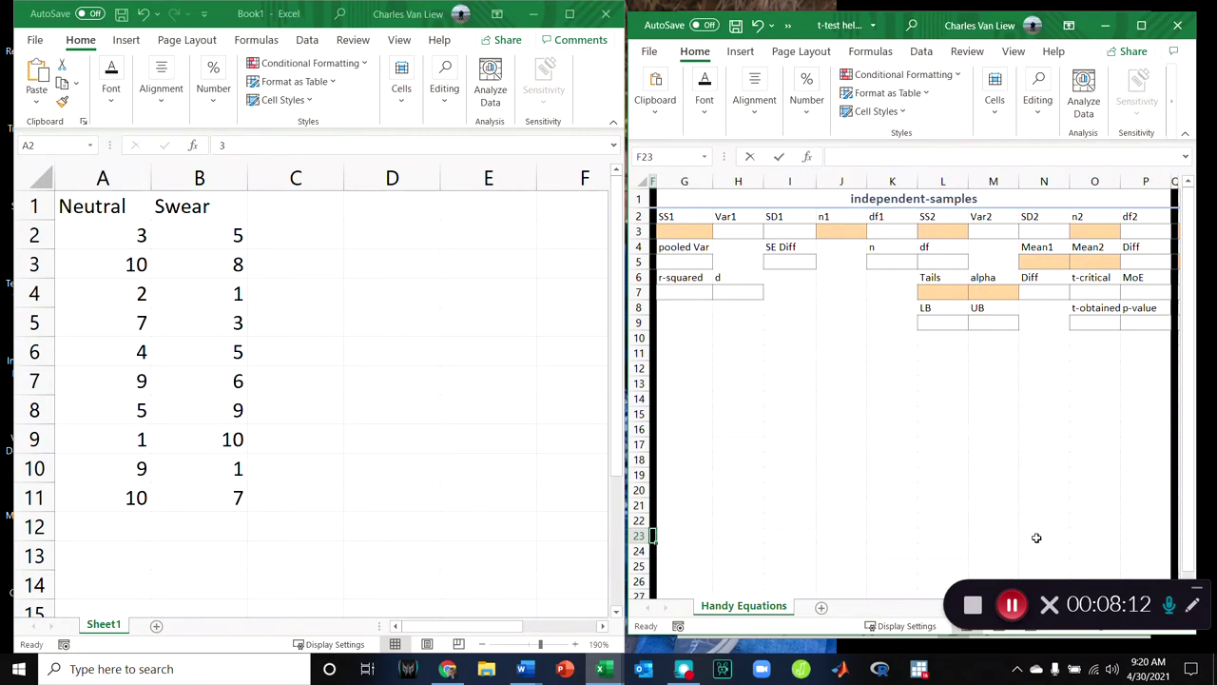
- Label cells C12, C13 and C14 of the score sheet "SS", "n" and "mean"
{"action": "left_click", "coordinate": [108, 519]}
{"action": "left_click", "coordinate": [323, 525]}
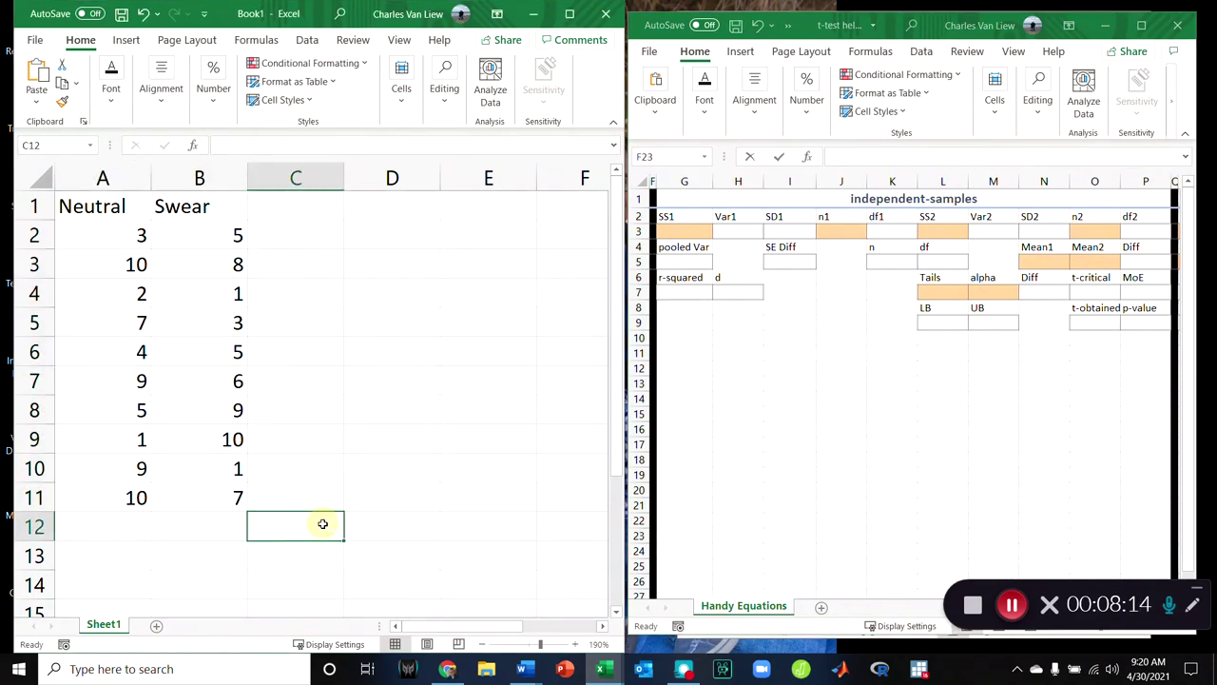
{"action": "type", "text": "SS"}
{"action": "key", "text": "Return"}
{"action": "type", "text": "n"}
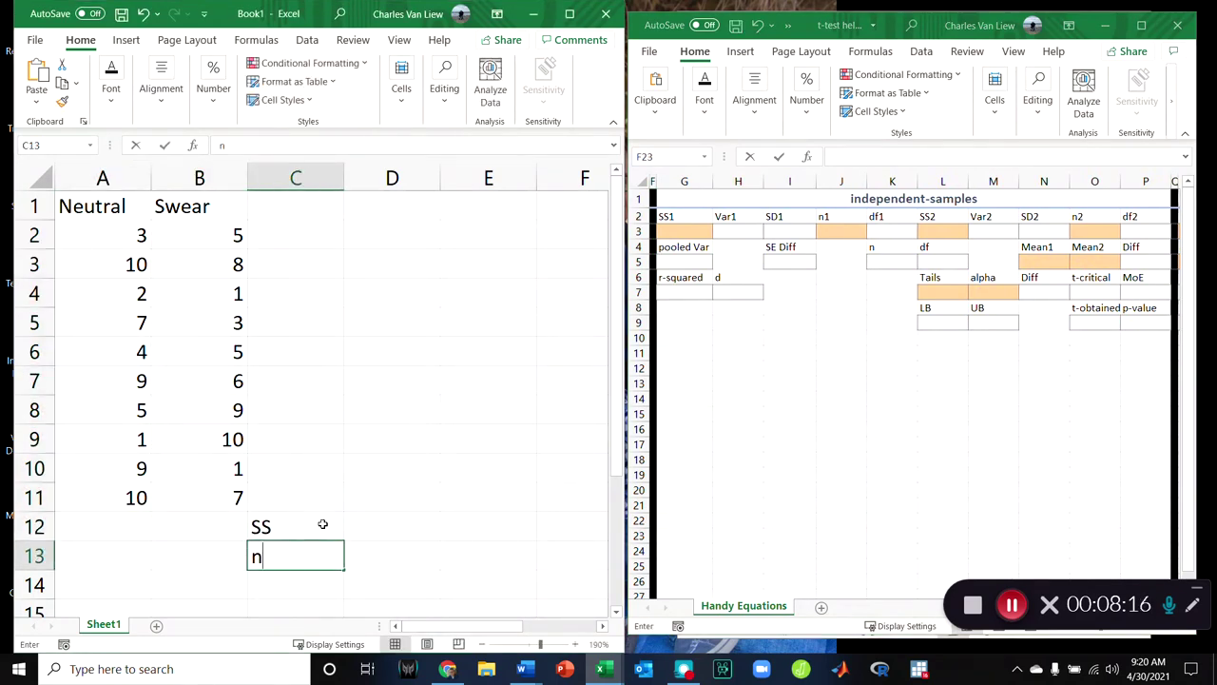
{"action": "key", "text": "Return"}
{"action": "type", "text": "mean"}
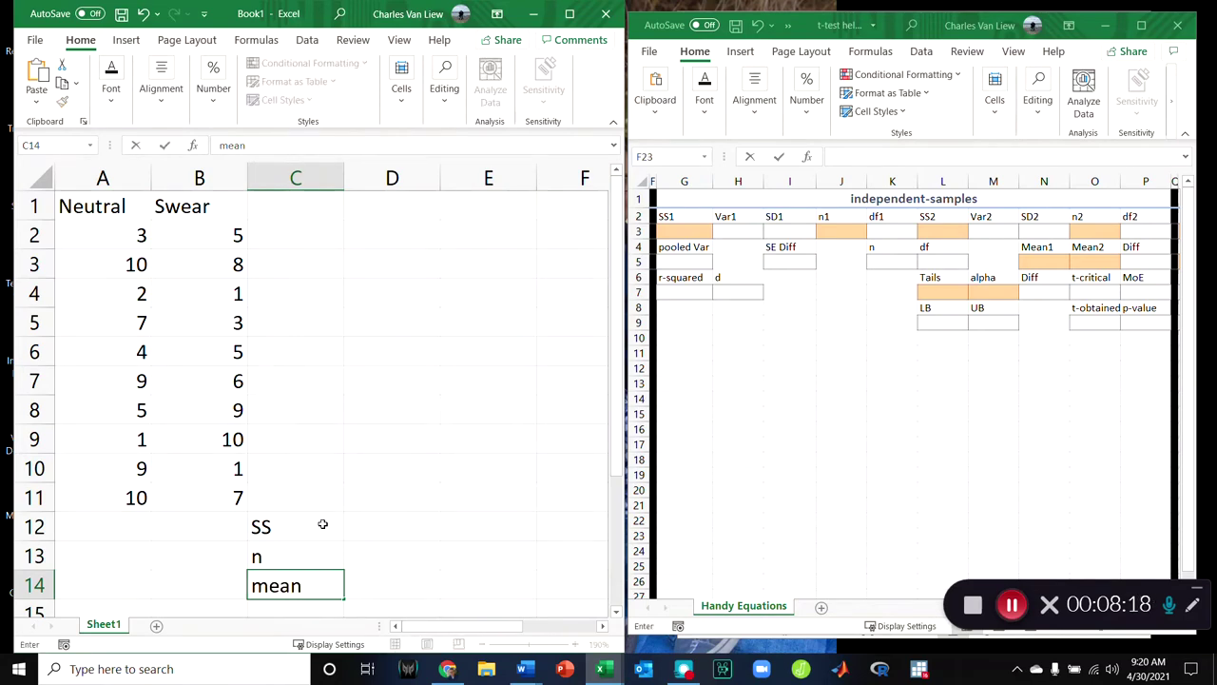
- Calculate the Neutral sum of squares in A12 with =DEVSQ(A2:A11) and fill the formula across to B12 for Swear
{"action": "left_click", "coordinate": [111, 516]}
{"action": "type", "text": "=devsq9"}
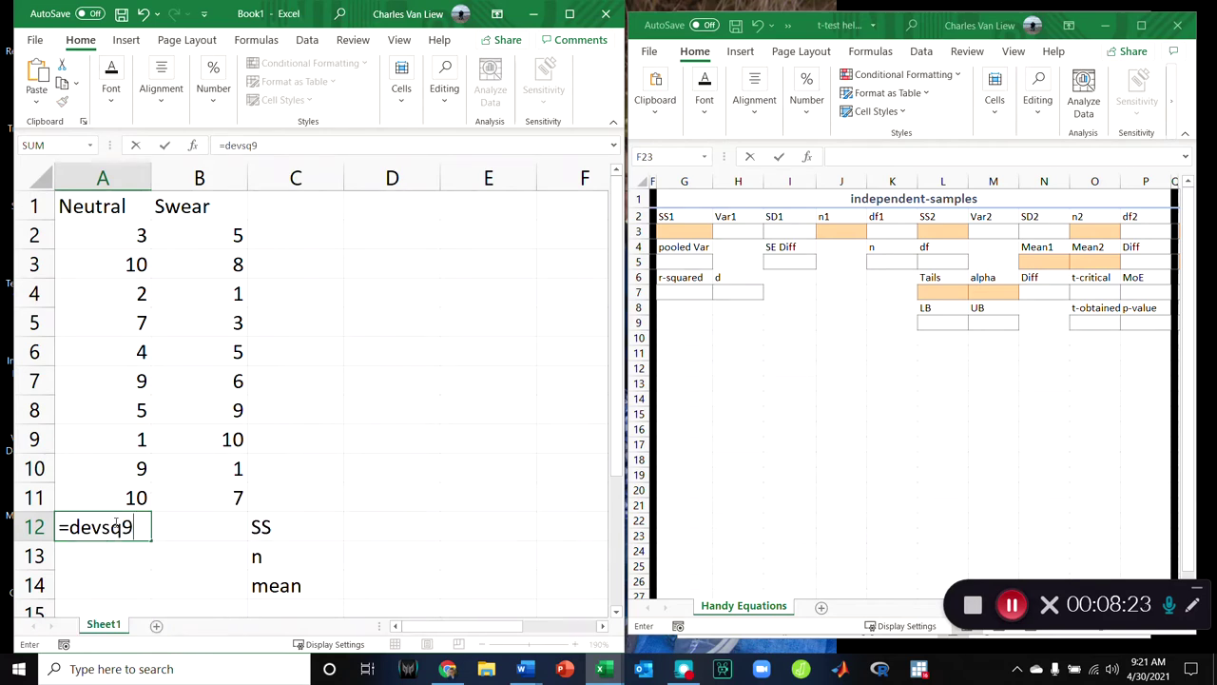
{"action": "key", "text": "BackSpace"}
{"action": "type", "text": "("}
{"action": "left_click_drag", "start_coordinate": [128, 230], "coordinate": [123, 497]}
{"action": "type", "text": ")"}
{"action": "key", "text": "Tab"}
{"action": "left_click", "coordinate": [127, 521]}
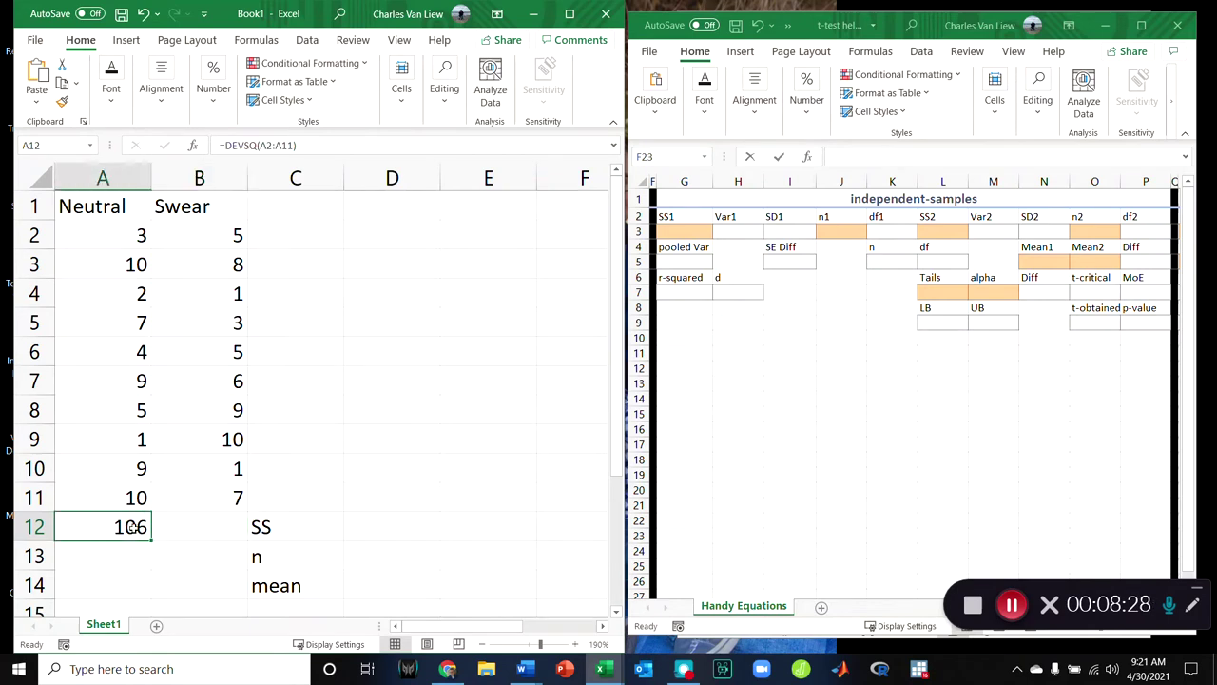
{"action": "left_click_drag", "start_coordinate": [152, 541], "coordinate": [232, 538]}
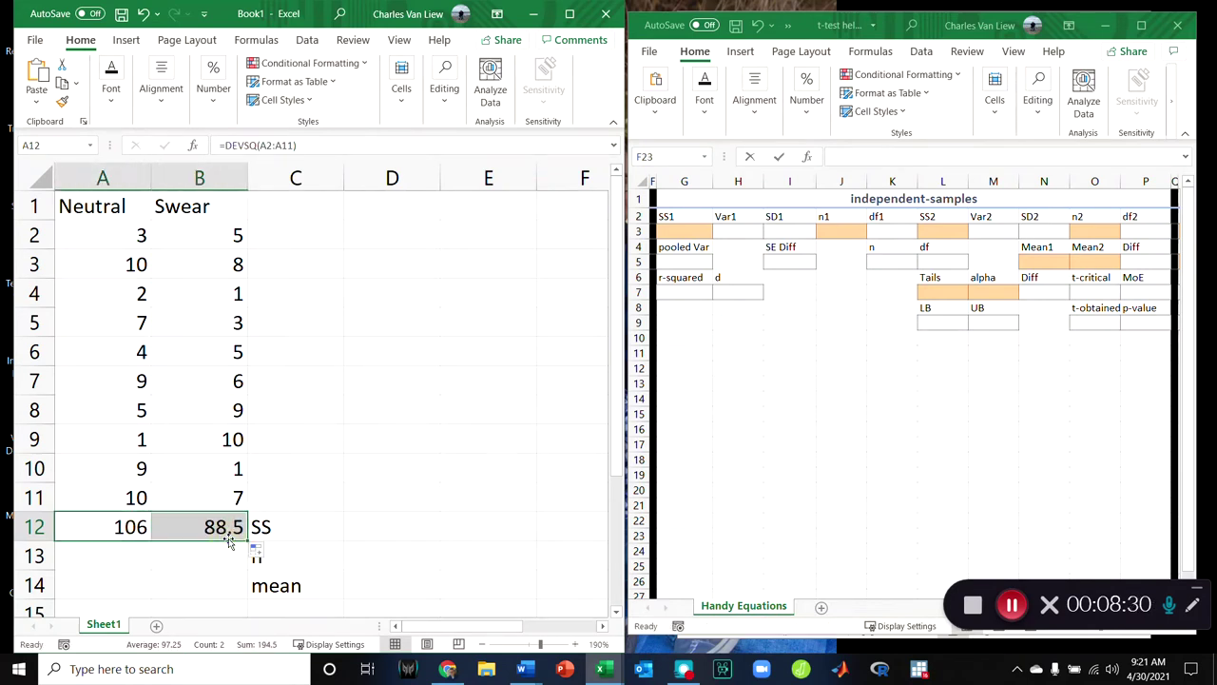
{"action": "left_click", "coordinate": [229, 534]}
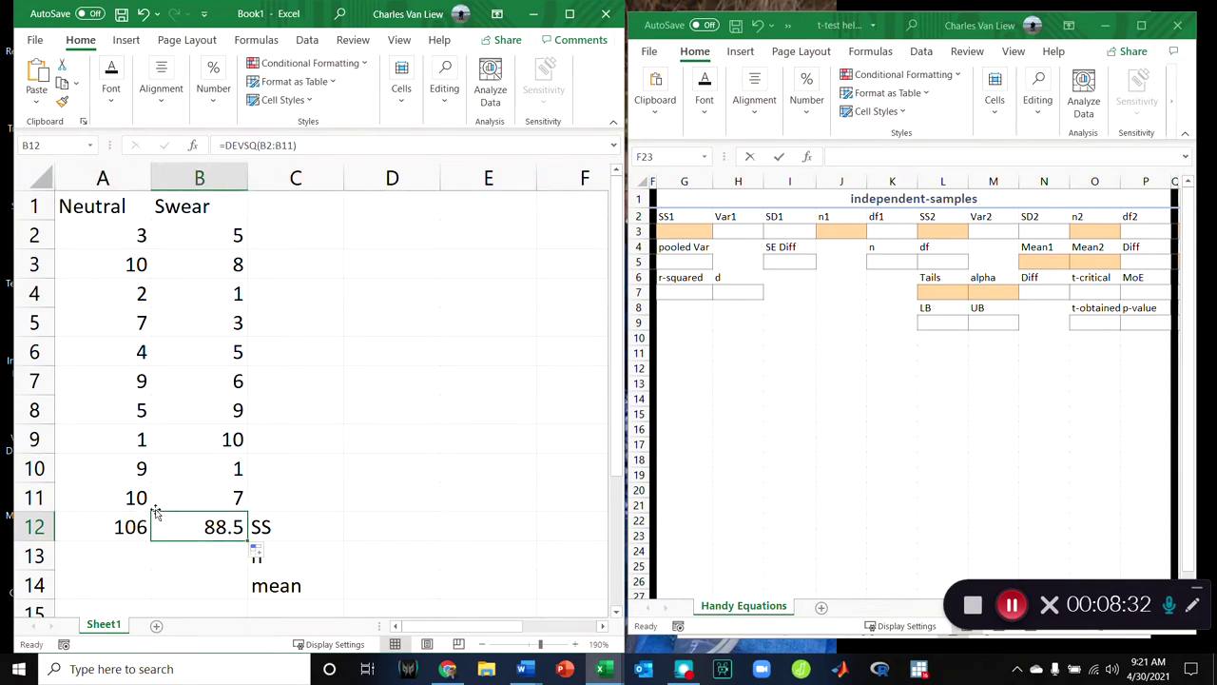
- Count the Neutral scores in A13 with =COUNT(A2:A11) and fill the formula across to B13 for Swear
{"action": "left_click", "coordinate": [131, 551]}
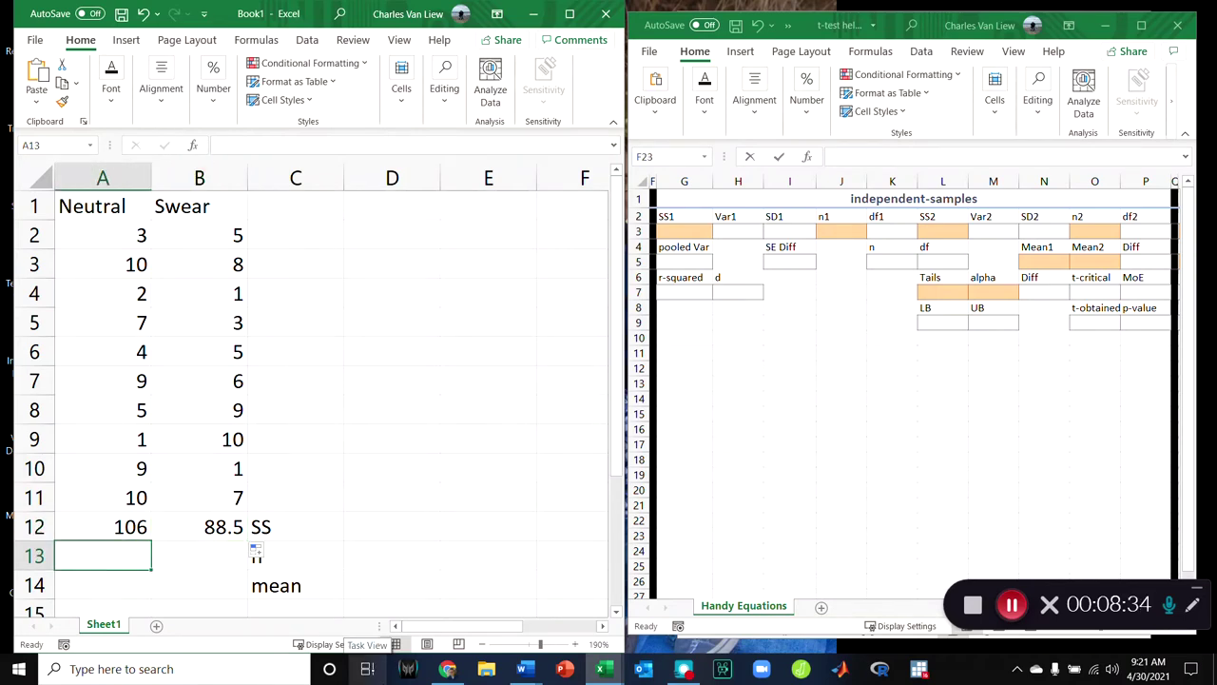
{"action": "type", "text": "=count("}
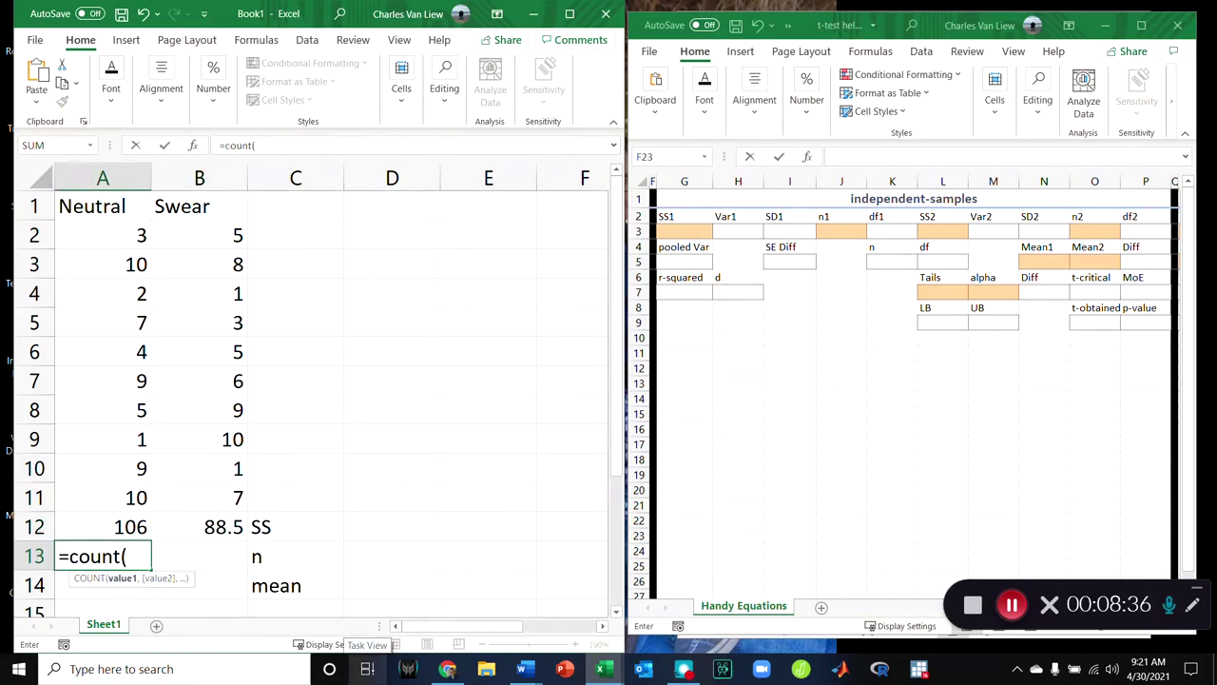
{"action": "left_click_drag", "start_coordinate": [120, 239], "coordinate": [116, 497]}
{"action": "key", "text": "Tab"}
{"action": "left_click", "coordinate": [133, 560]}
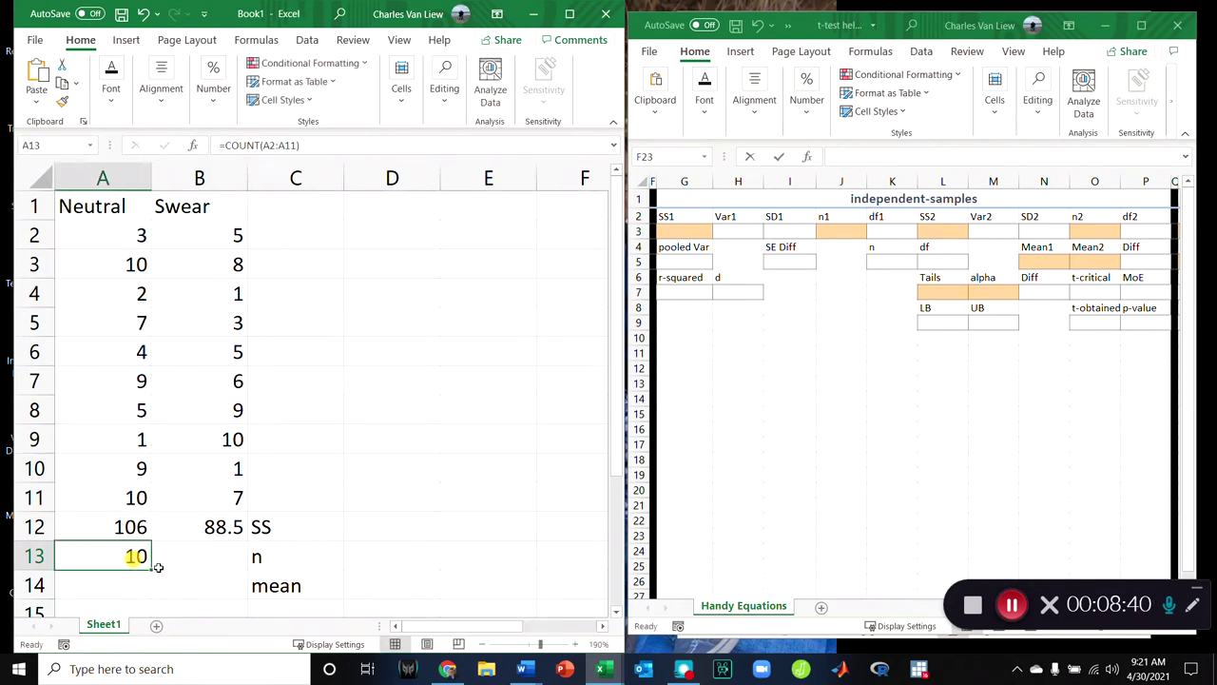
{"action": "left_click_drag", "start_coordinate": [152, 569], "coordinate": [217, 571]}
- Calculate the Neutral mean in A14 with =AVERAGE(A2:A11) and fill the formula across to B14 for Swear
{"action": "left_click", "coordinate": [103, 582]}
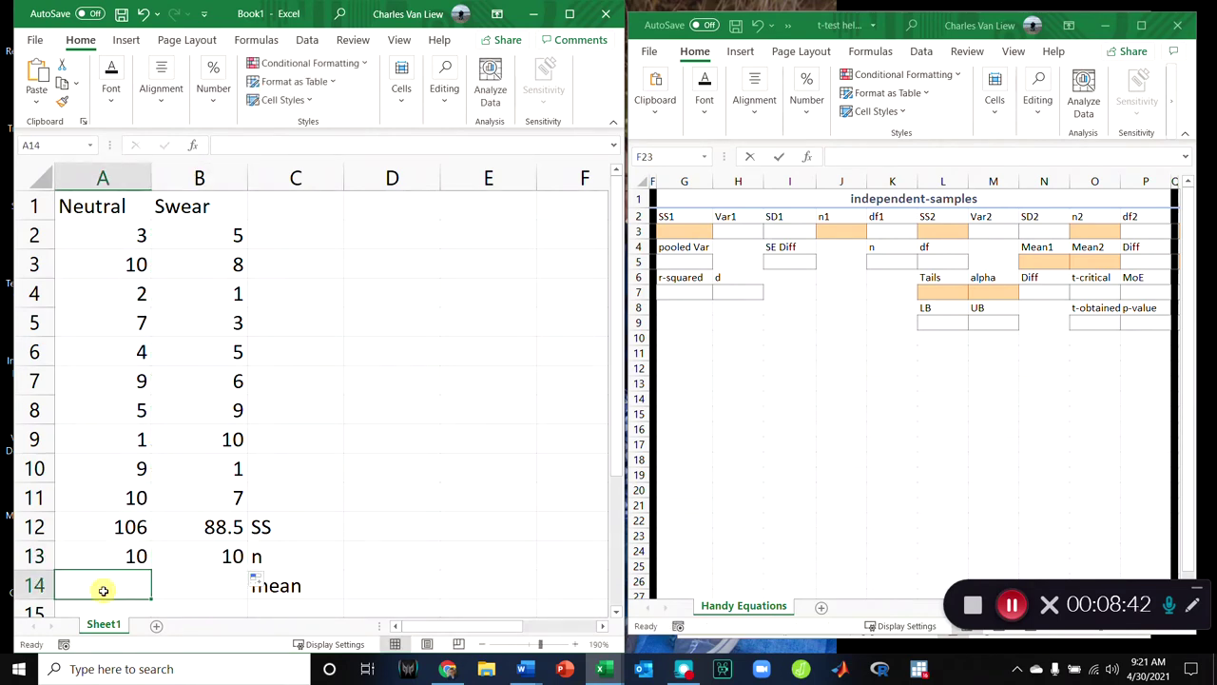
{"action": "type", "text": "=average("}
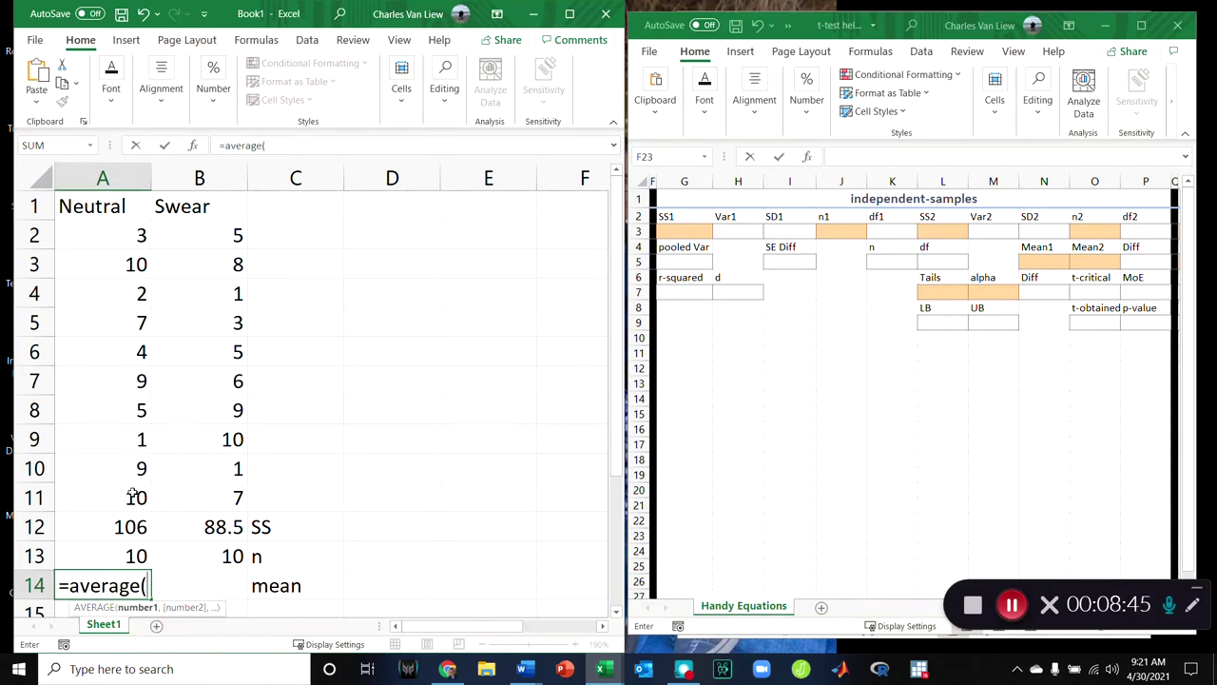
{"action": "left_click_drag", "start_coordinate": [133, 497], "coordinate": [123, 239]}
{"action": "type", "text": ")"}
{"action": "key", "text": "Tab"}
{"action": "left_click", "coordinate": [119, 581]}
{"action": "mouse_move", "coordinate": [152, 596]}
{"action": "left_mouse_down"}
{"action": "mouse_move", "coordinate": [238, 596]}
{"action": "mouse_move", "coordinate": [143, 590]}
{"action": "left_mouse_up"}
{"action": "left_click", "coordinate": [396, 598]}
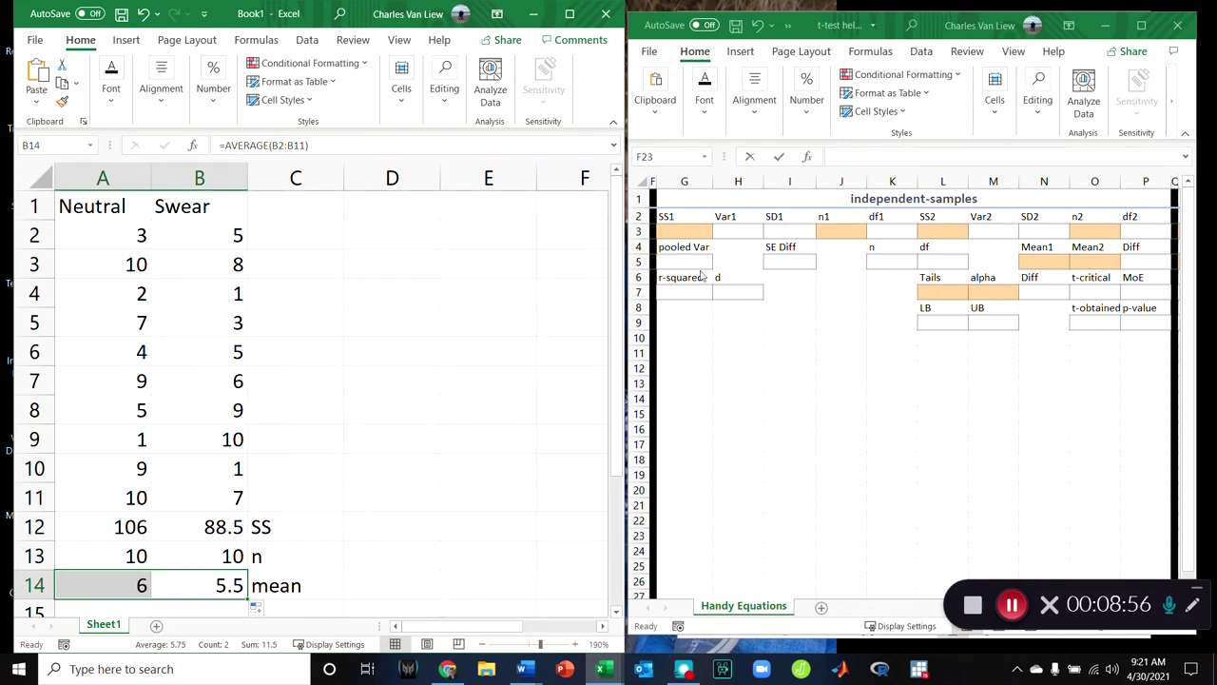
- In the calculator's independent-samples section, set SS1 to 106, n1 to 10, SS2 to 88.5 and n2 to 10
{"action": "left_click", "coordinate": [701, 231]}
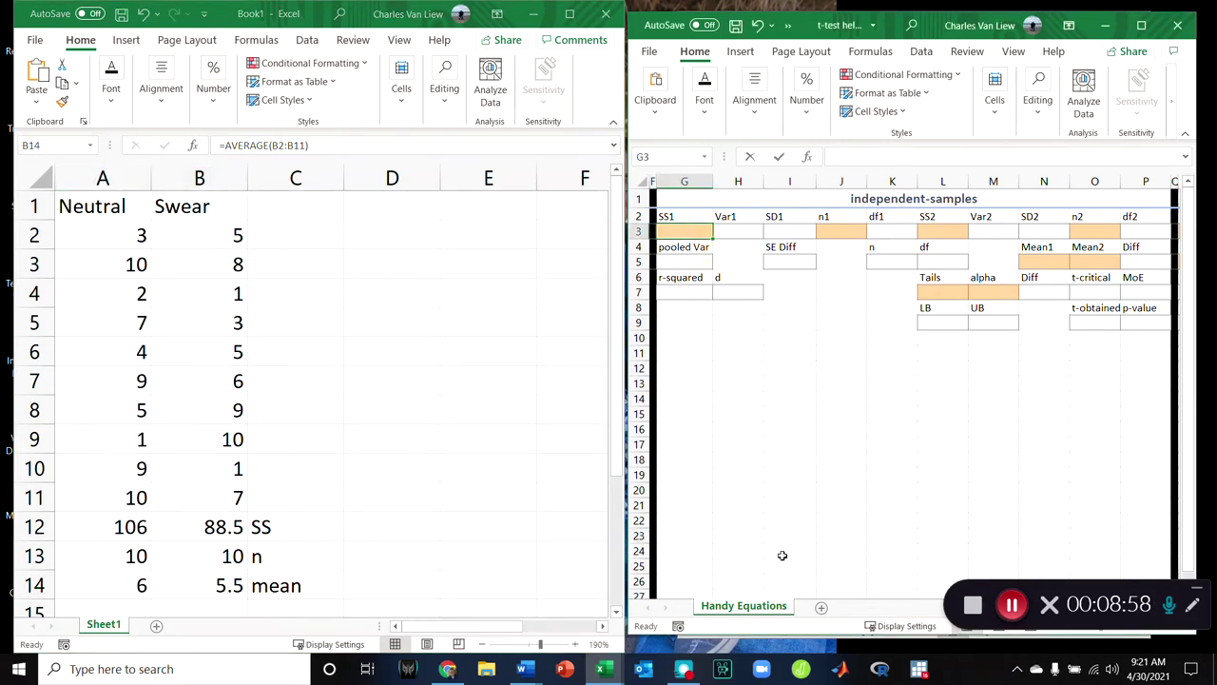
{"action": "type", "text": "106"}
{"action": "left_click", "coordinate": [838, 238]}
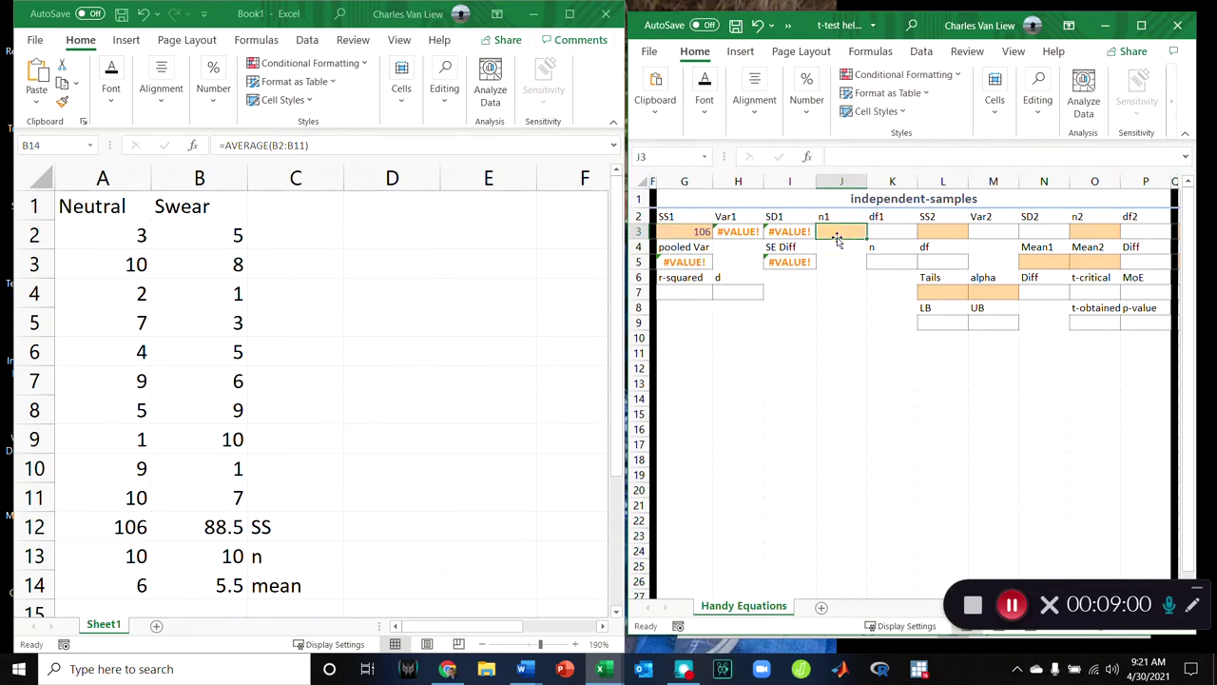
{"action": "type", "text": "10"}
{"action": "left_click", "coordinate": [936, 228]}
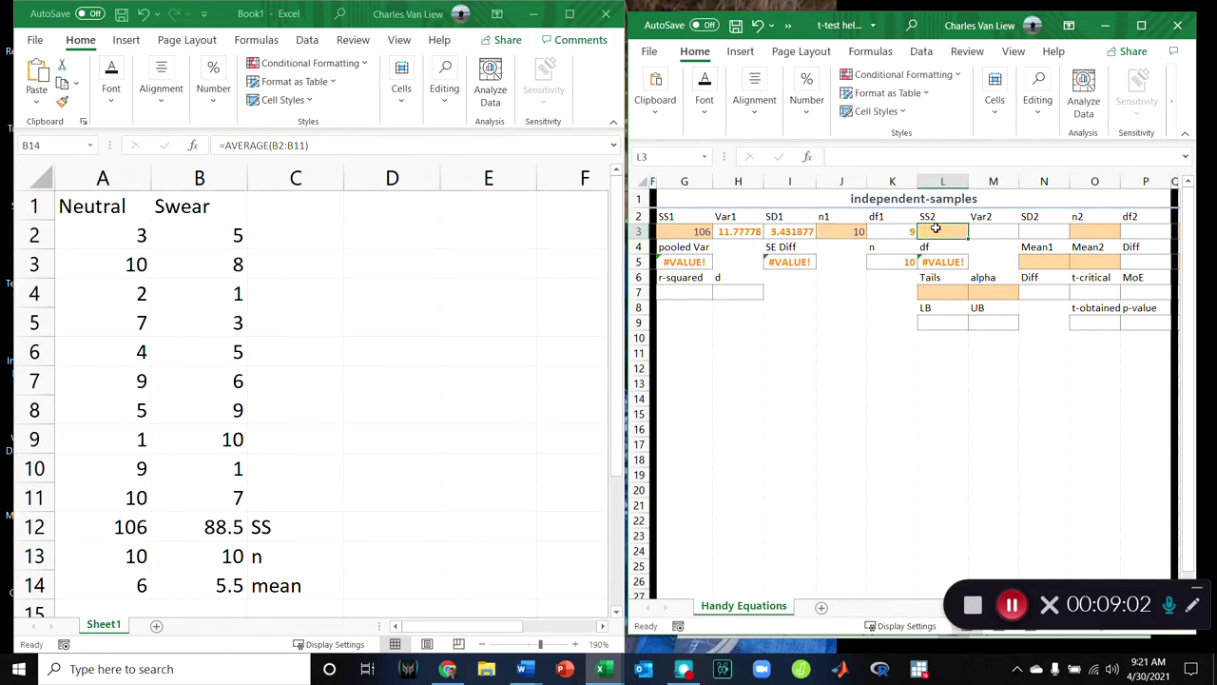
{"action": "type", "text": "88.5"}
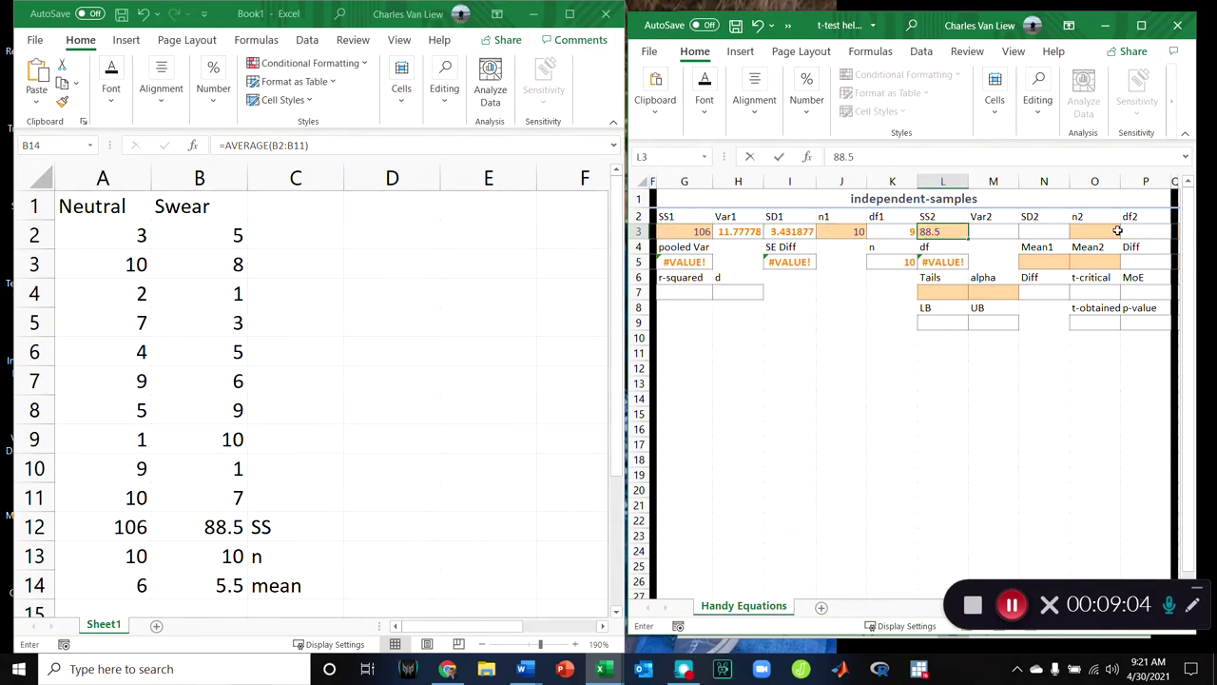
{"action": "left_click", "coordinate": [1118, 230]}
{"action": "type", "text": "10"}
{"action": "key", "text": "Return"}
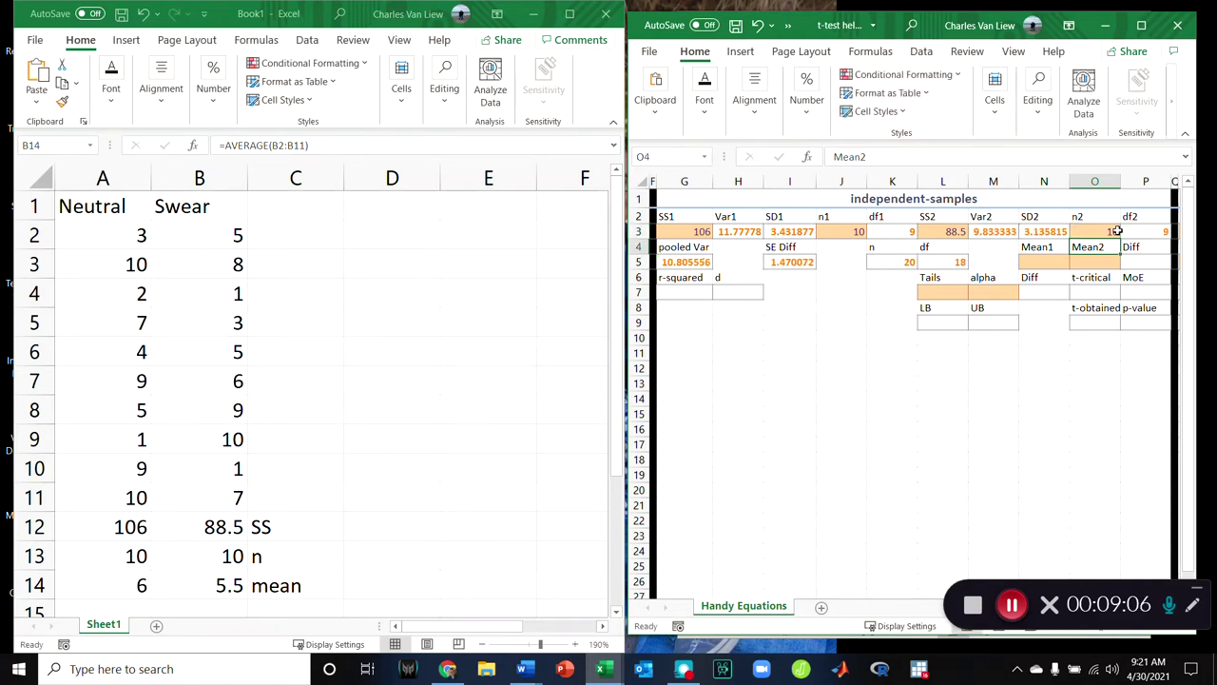
- Set the independent-samples Mean1 to 6 and Mean2 to 5.5
{"action": "left_click", "coordinate": [1056, 262]}
{"action": "type", "text": "6"}
{"action": "key", "text": "Tab"}
{"action": "type", "text": "5.5"}
{"action": "left_click", "coordinate": [939, 416]}
- Set the independent-samples Tails to 2 and alpha to 0.05, and check the t-obtained and p-value cells
{"action": "left_click", "coordinate": [940, 292]}
{"action": "type", "text": "2"}
{"action": "key", "text": "Tab"}
{"action": "type", "text": "0.05"}
{"action": "key", "text": "Return"}
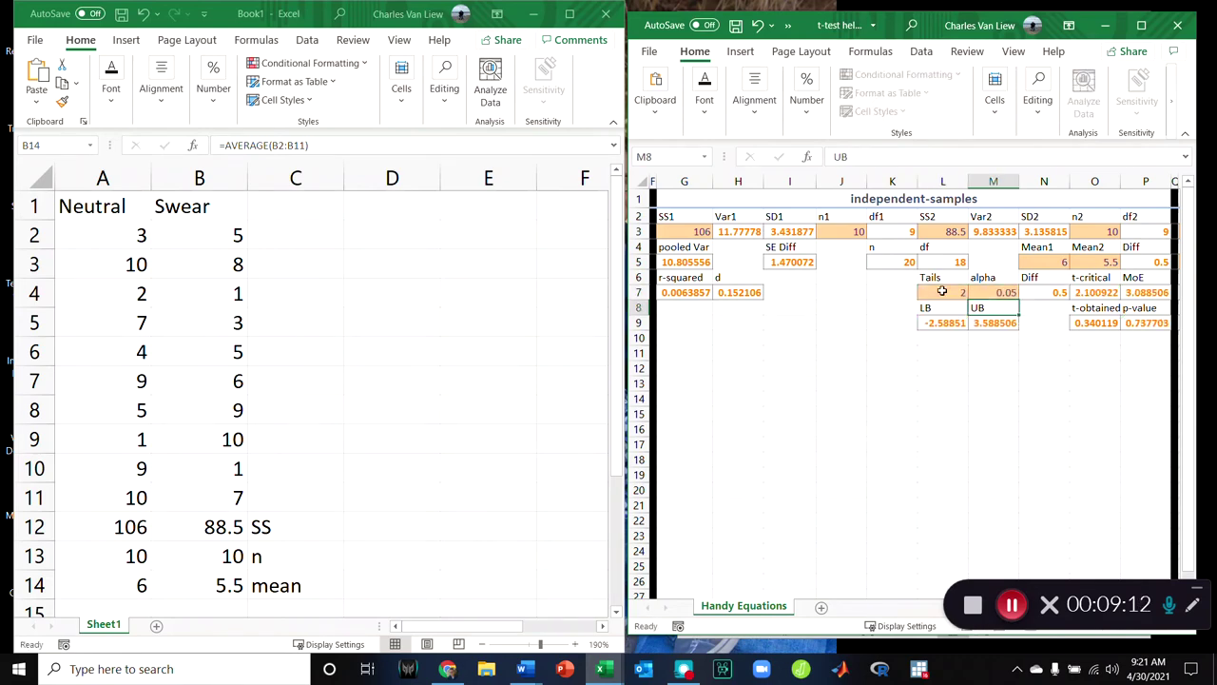
{"action": "left_click", "coordinate": [1092, 324]}
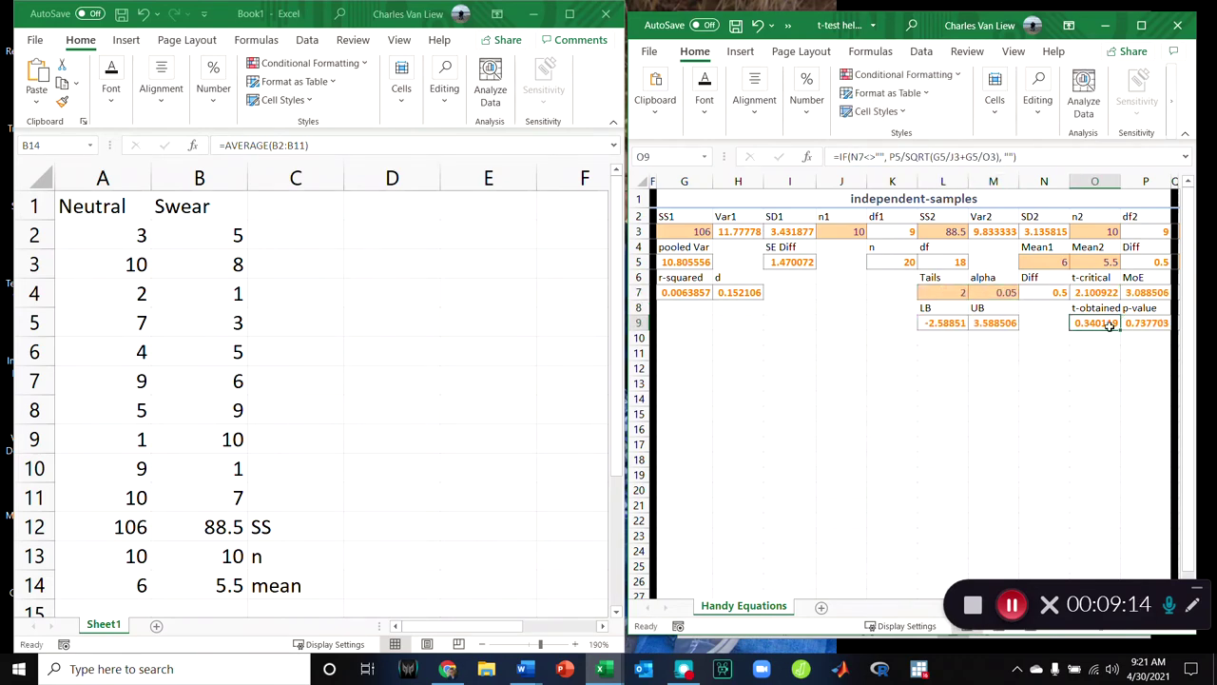
{"action": "left_click_drag", "start_coordinate": [1107, 326], "coordinate": [1156, 326]}
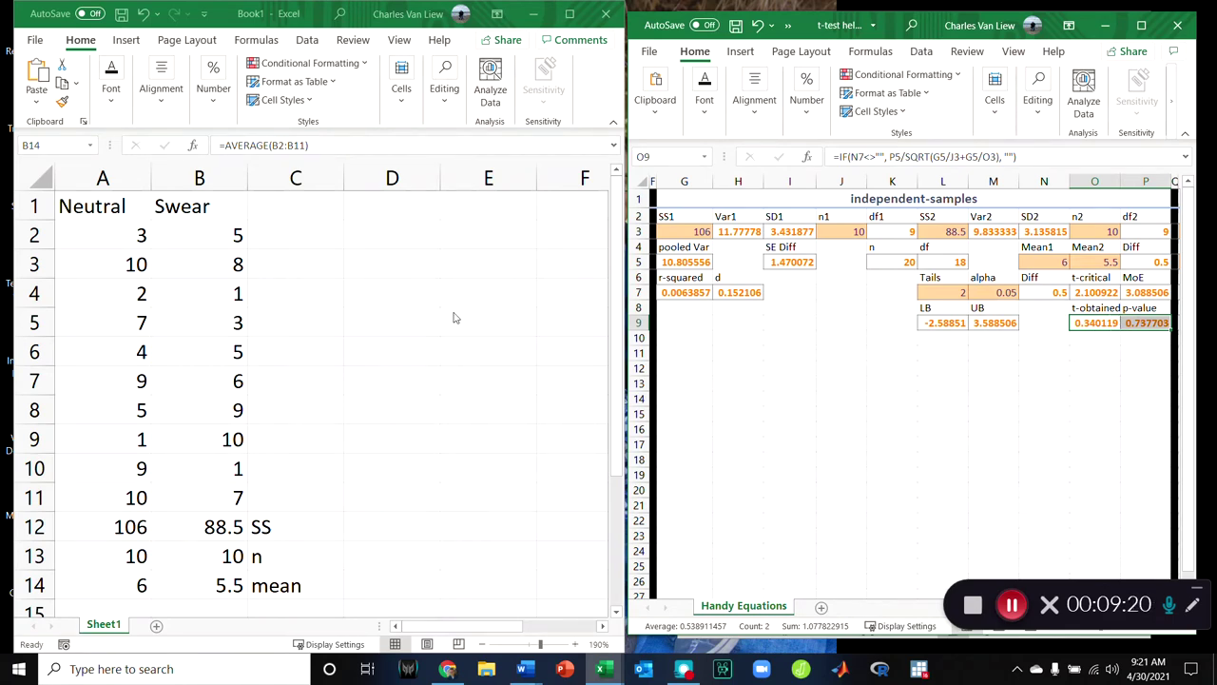
- Write the t formula (M1-M2)/(sqrt((s2p/n1)+(s2p/n2)) as text in D1 of the score sheet, and widen its window to show the whole text
{"action": "left_click", "coordinate": [380, 246]}
{"action": "left_click", "coordinate": [382, 211]}
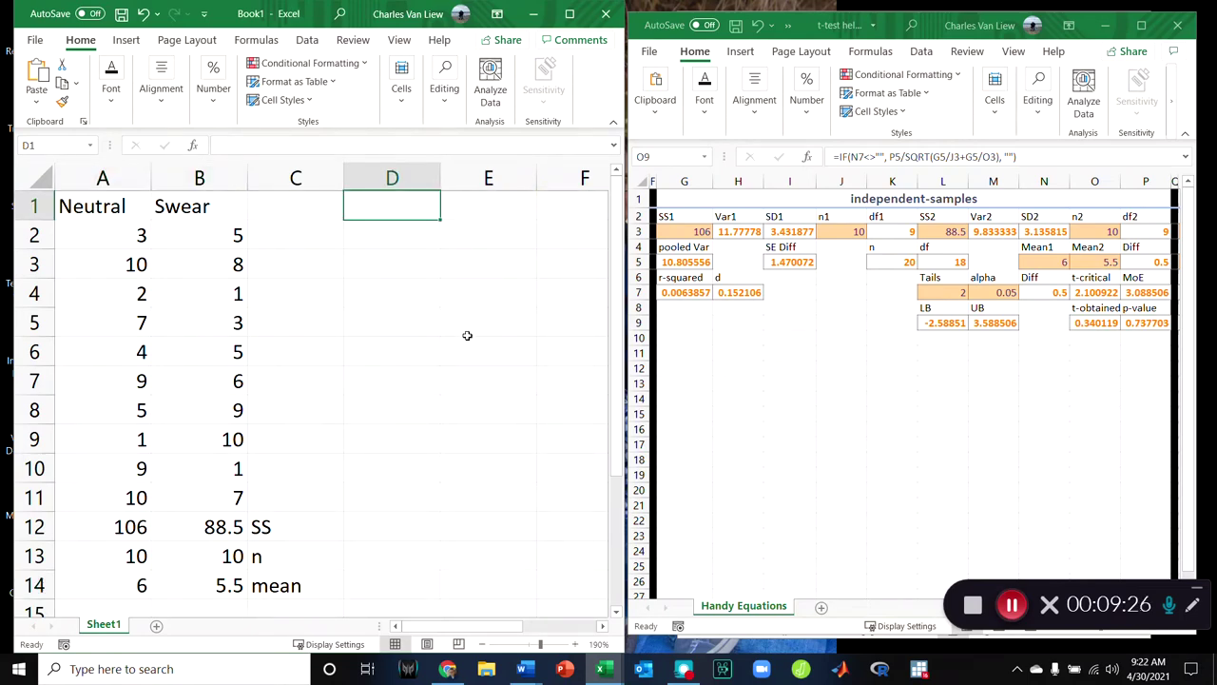
{"action": "type", "text": "(M1-M"}
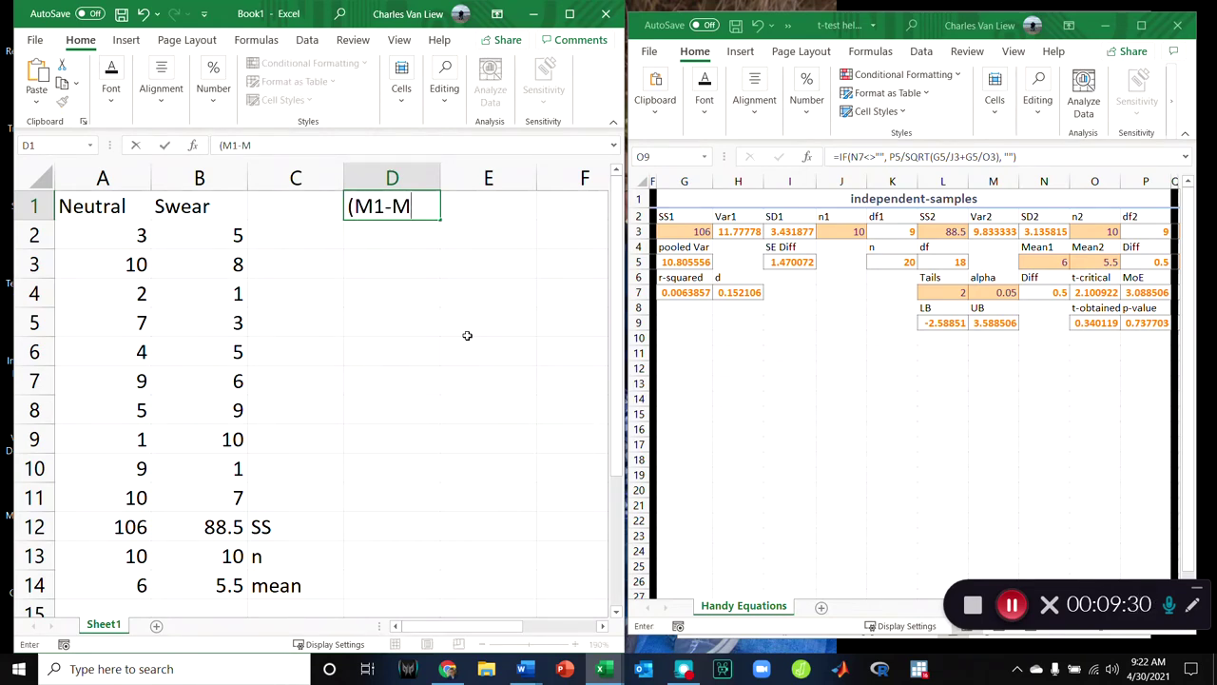
{"action": "type", "text": "2)/(sqrt("}
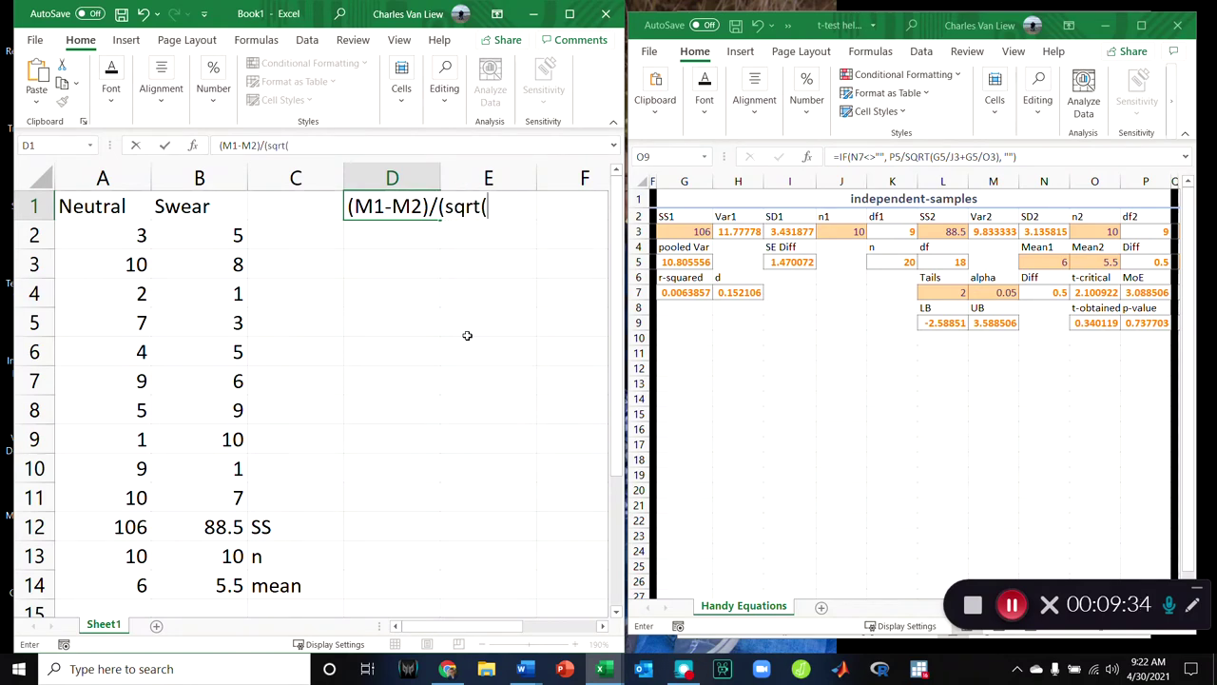
{"action": "type", "text": "s2p"}
{"action": "type", "text": "/n1)+"}
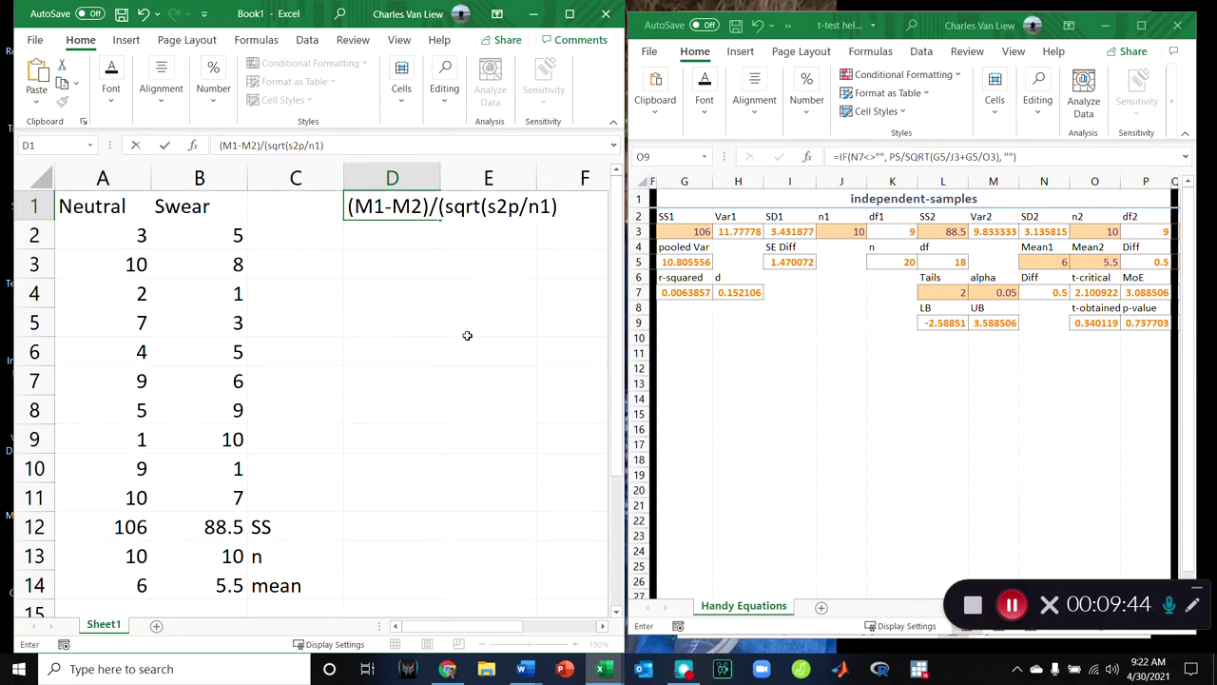
{"action": "type", "text": "(s2p/n2"}
{"action": "type", "text": "))"}
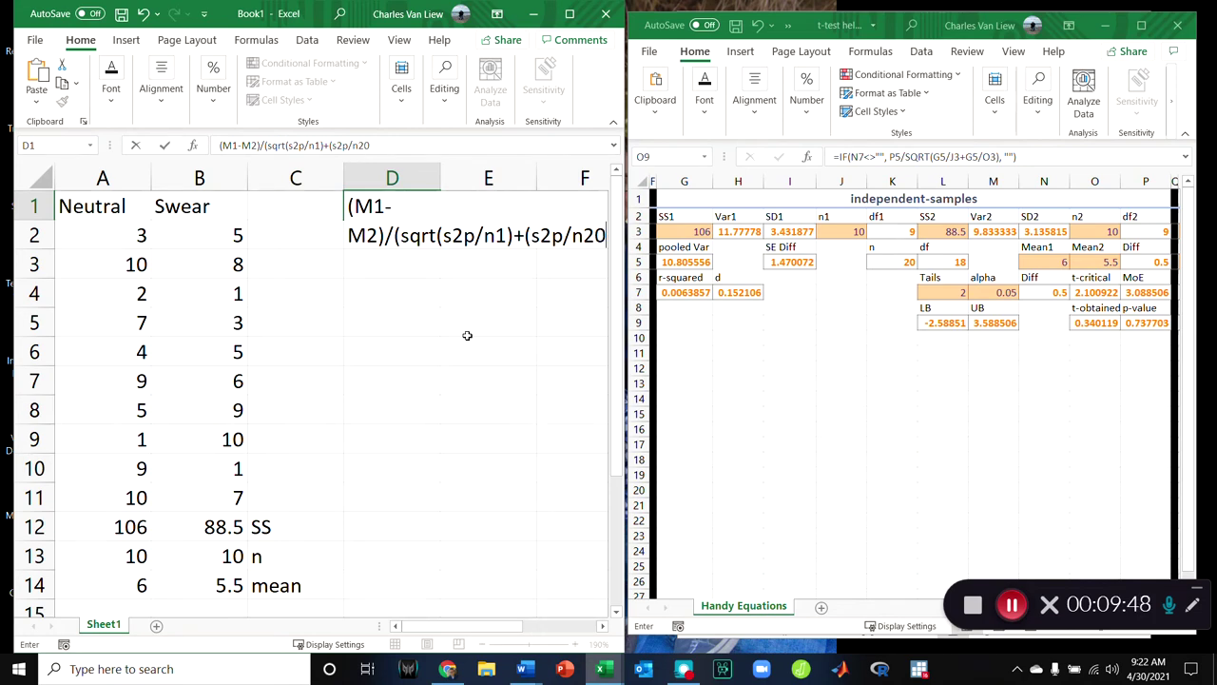
{"action": "left_click", "coordinate": [440, 235]}
{"action": "type", "text": "("}
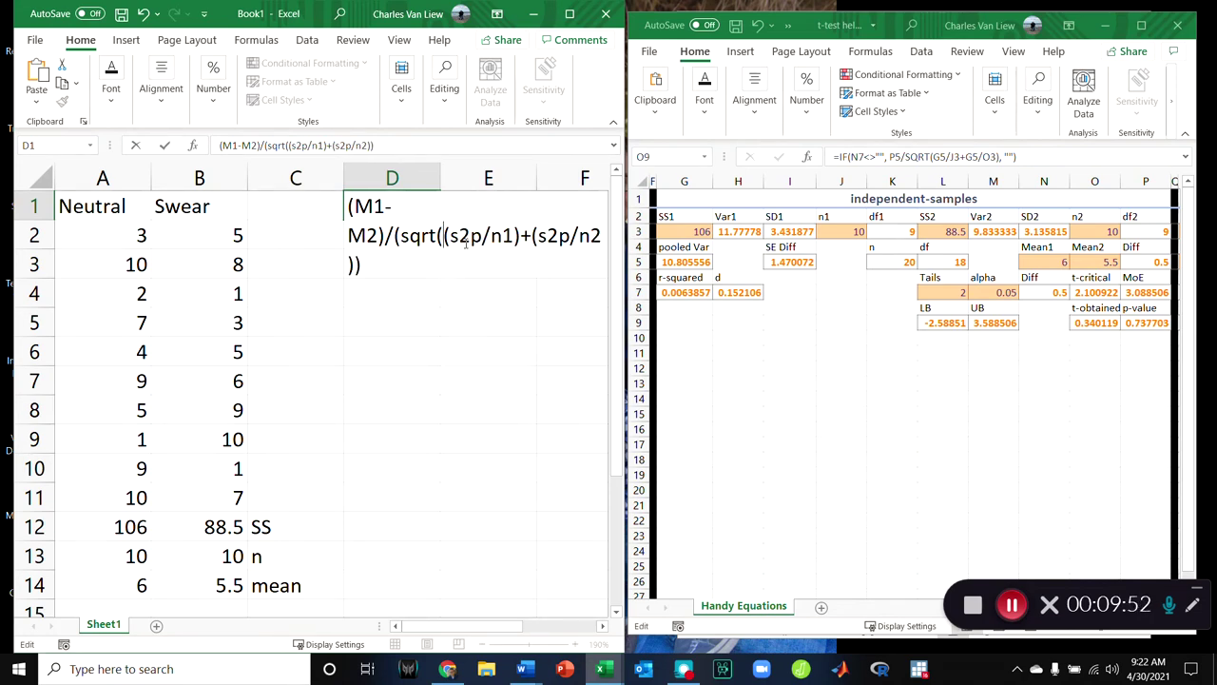
{"action": "key", "text": "Return"}
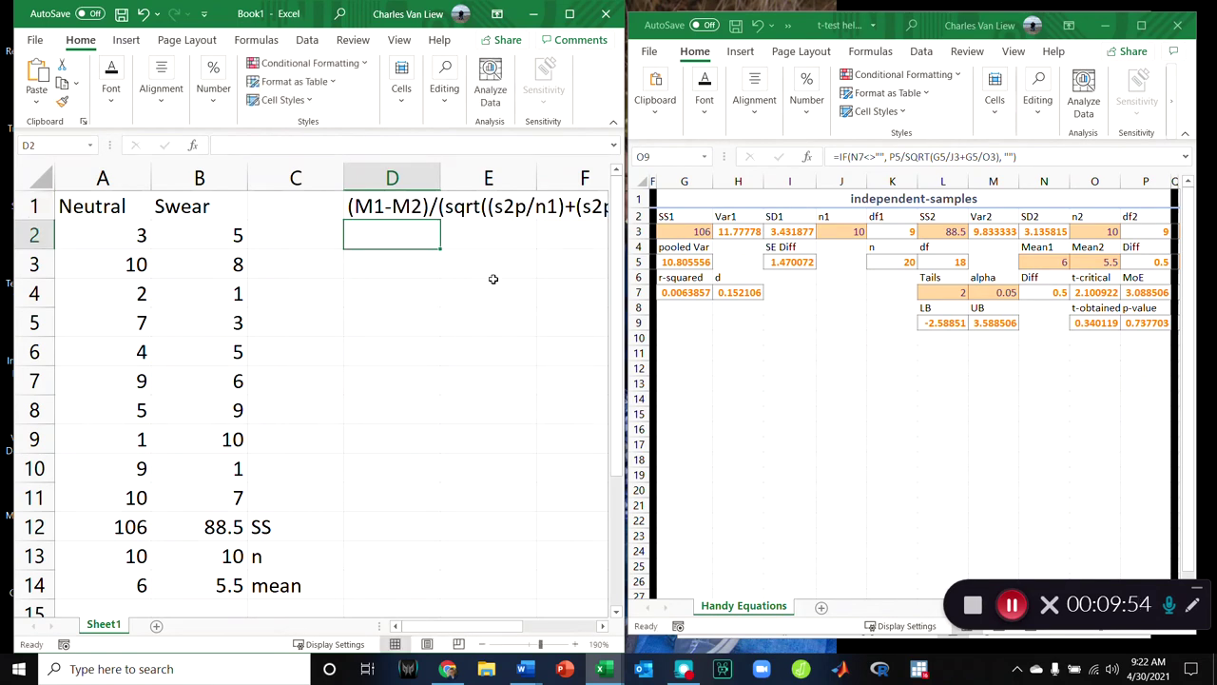
{"action": "left_click_drag", "start_coordinate": [626, 285], "coordinate": [687, 285]}
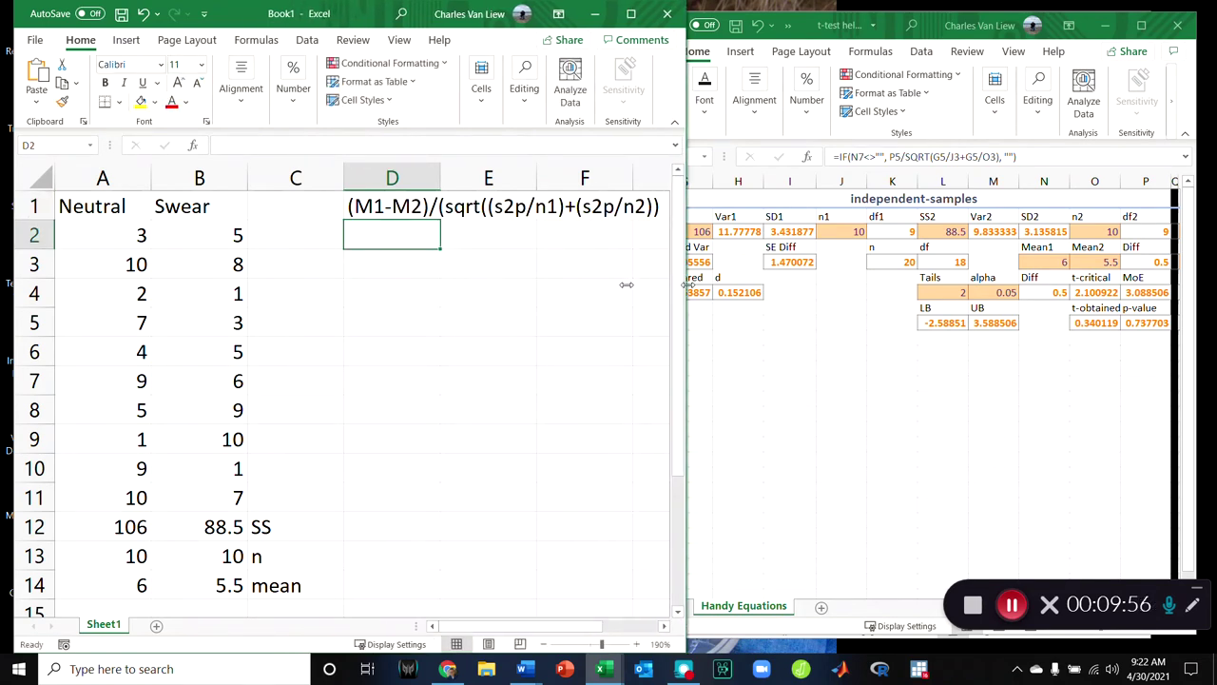
- Switch to the open Word document, delete all its text and enlarge its window to full screen
{"action": "mouse_move", "coordinate": [522, 669]}
{"action": "left_click", "coordinate": [580, 599]}
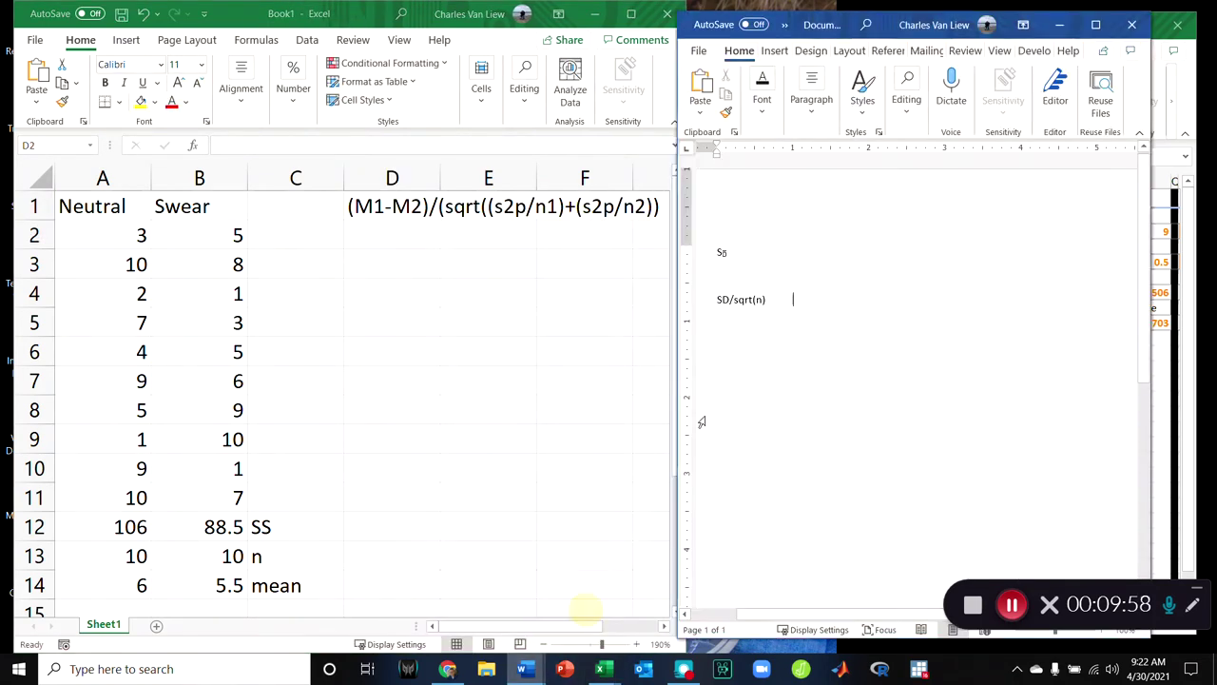
{"action": "key", "text": "ctrl+a"}
{"action": "key", "text": "Delete"}
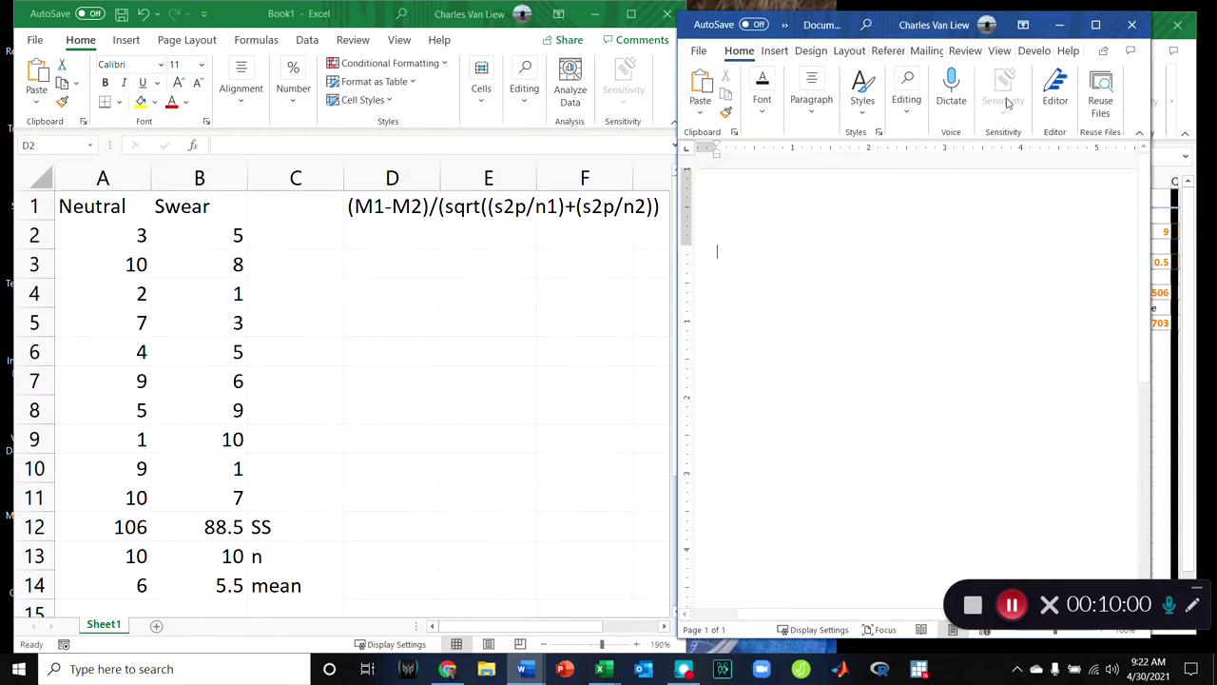
{"action": "left_click", "coordinate": [1104, 31]}
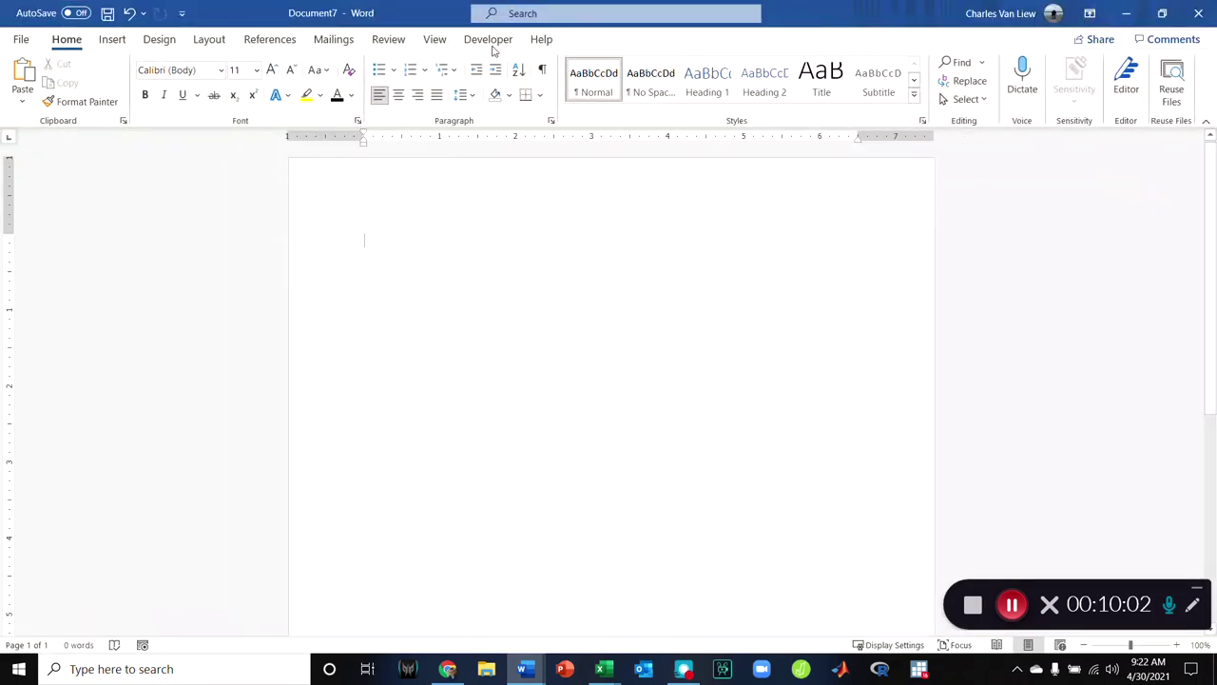
- Insert a new equation in the blank document and start it with an empty stacked fraction, keeping the window full screen
{"action": "left_click", "coordinate": [114, 40]}
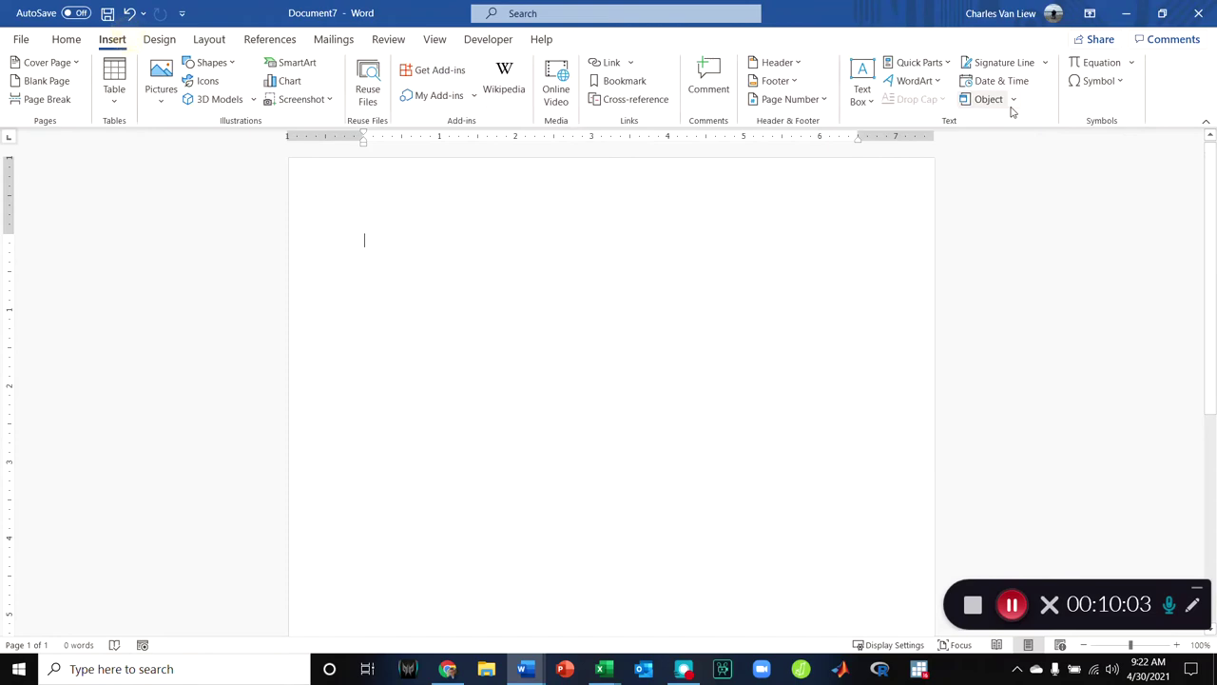
{"action": "left_click", "coordinate": [1095, 64]}
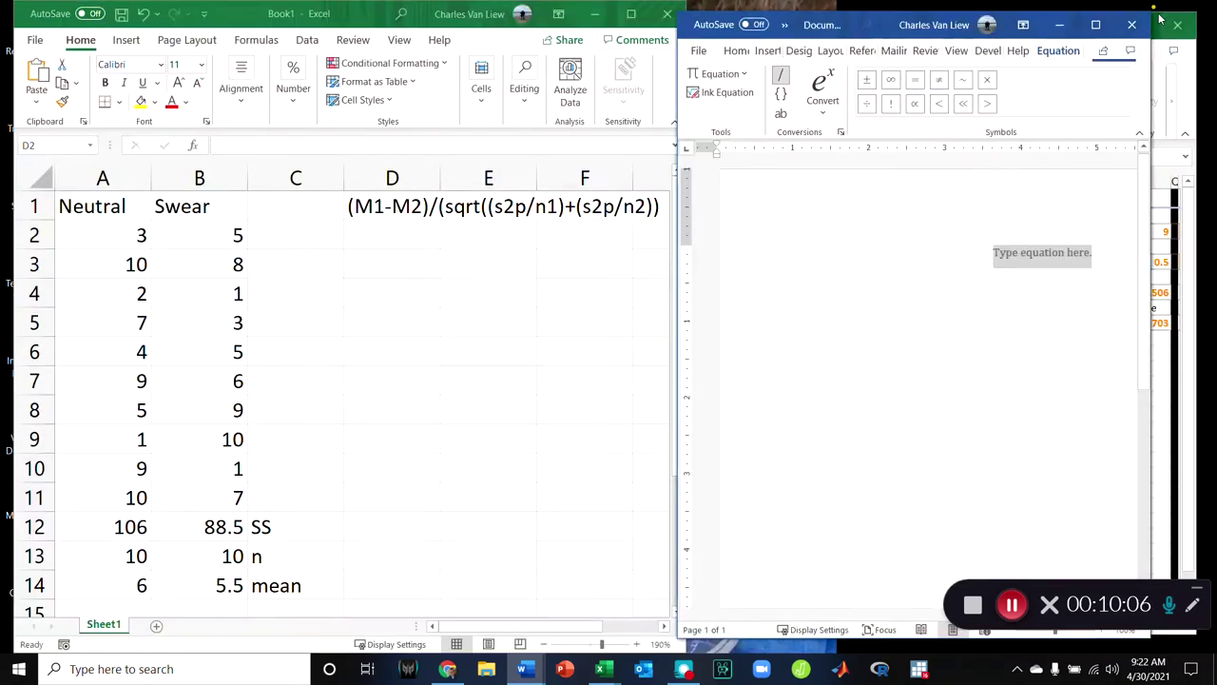
{"action": "left_click", "coordinate": [1162, 14]}
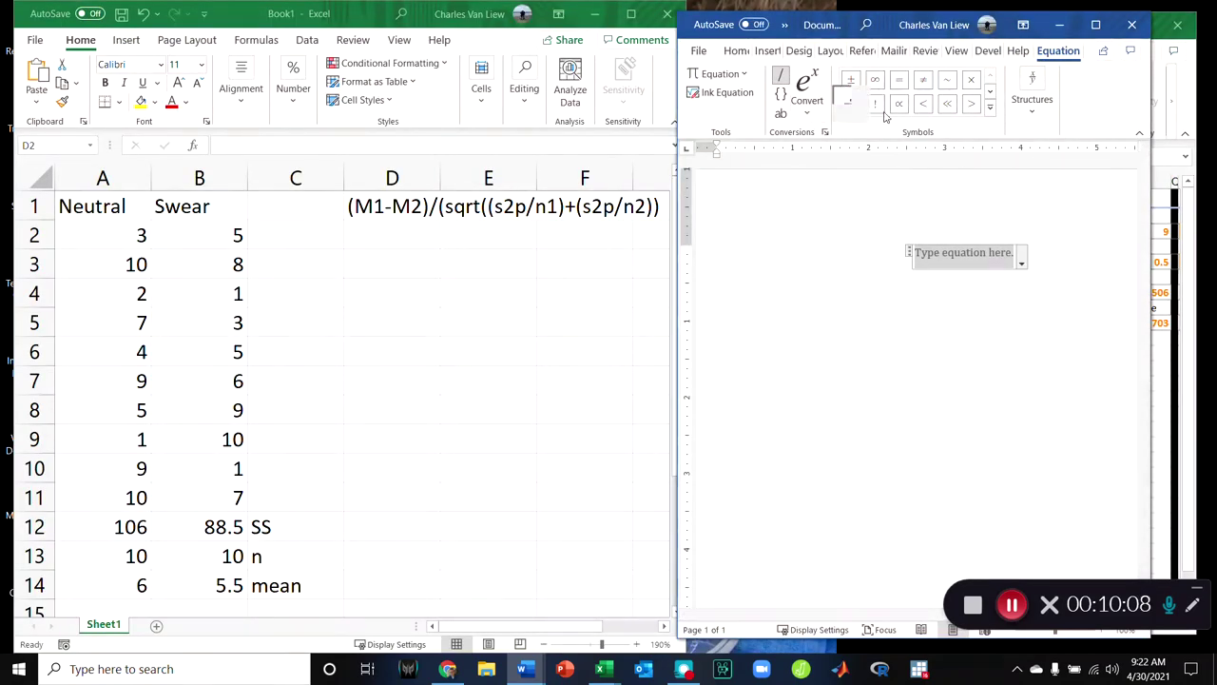
{"action": "left_click", "coordinate": [1096, 24]}
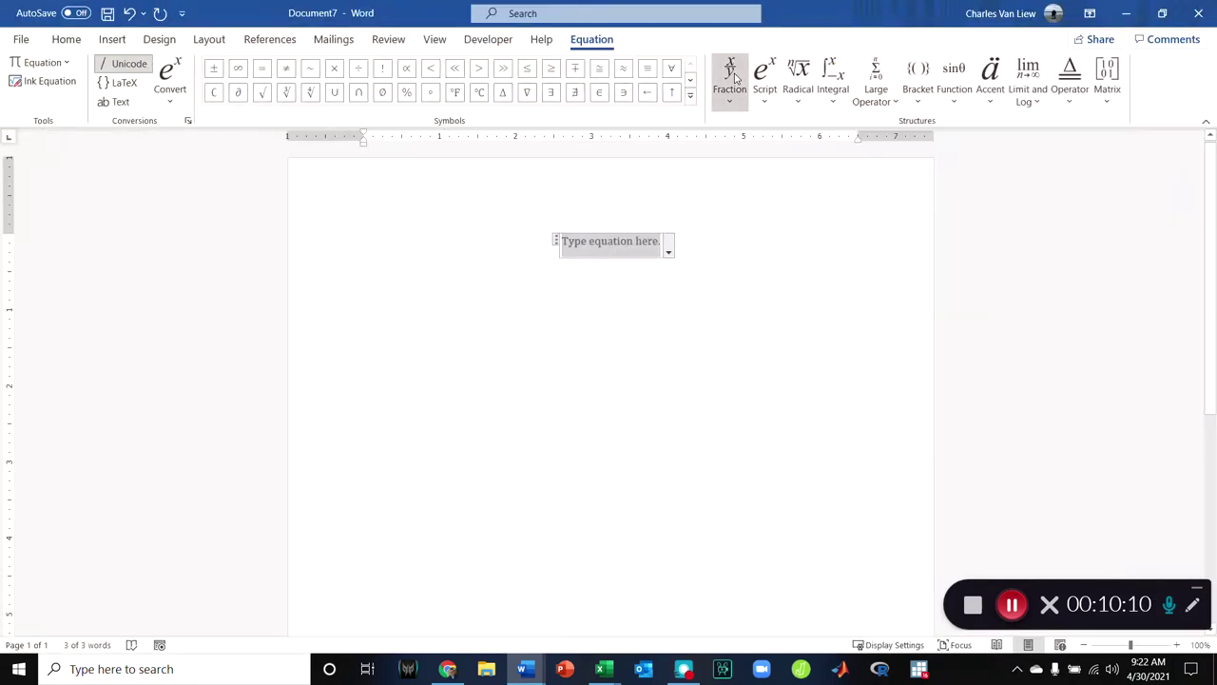
{"action": "left_click", "coordinate": [730, 81]}
{"action": "left_click", "coordinate": [762, 180]}
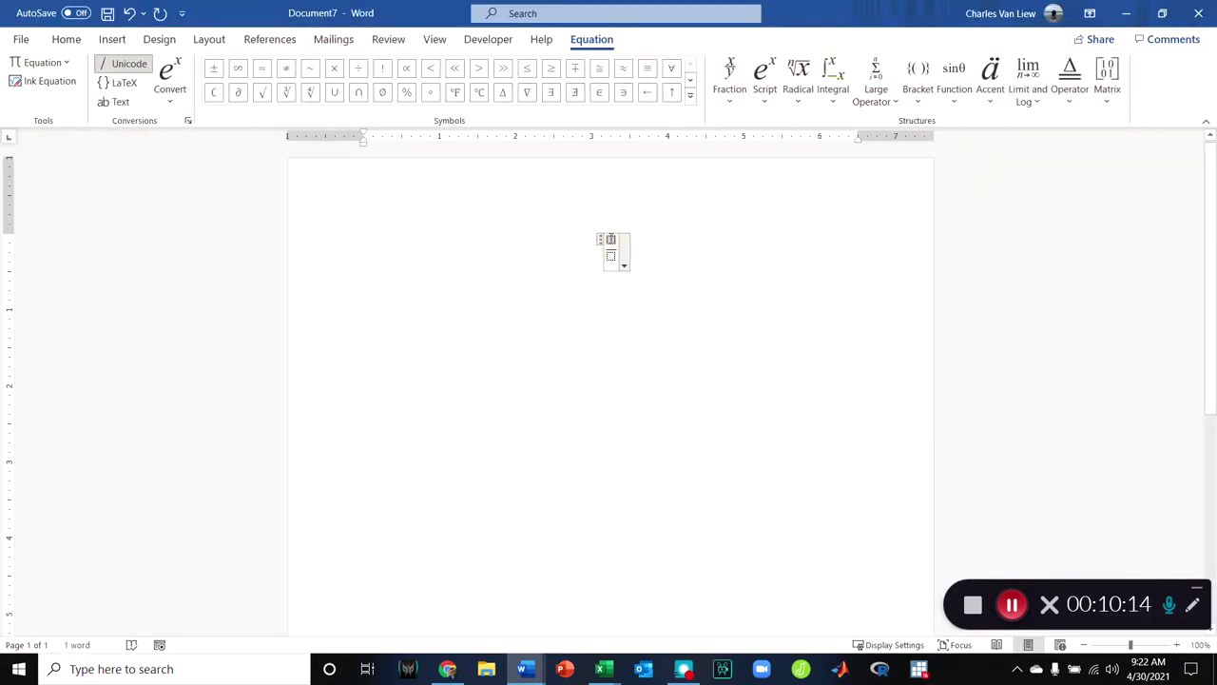
- Begin the fraction's numerator with an opening parenthesis, M with subscript 1, and a minus sign
{"action": "left_click", "coordinate": [610, 238]}
{"action": "type", "text": "(M"}
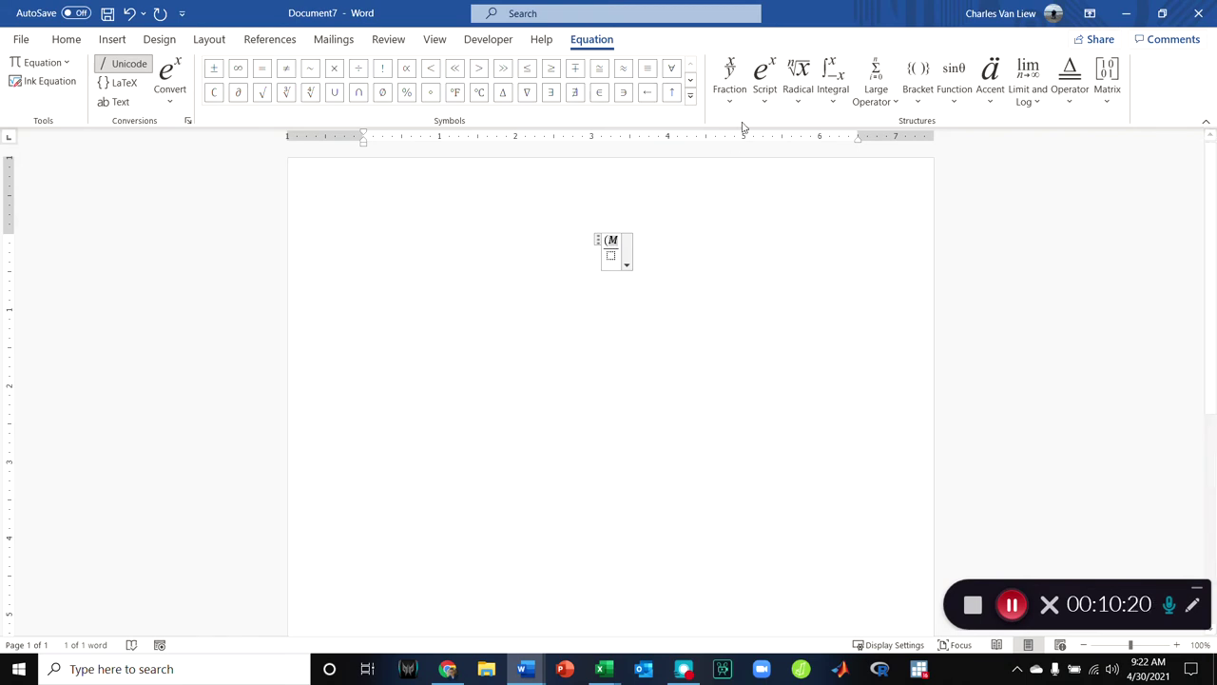
{"action": "left_click", "coordinate": [765, 78]}
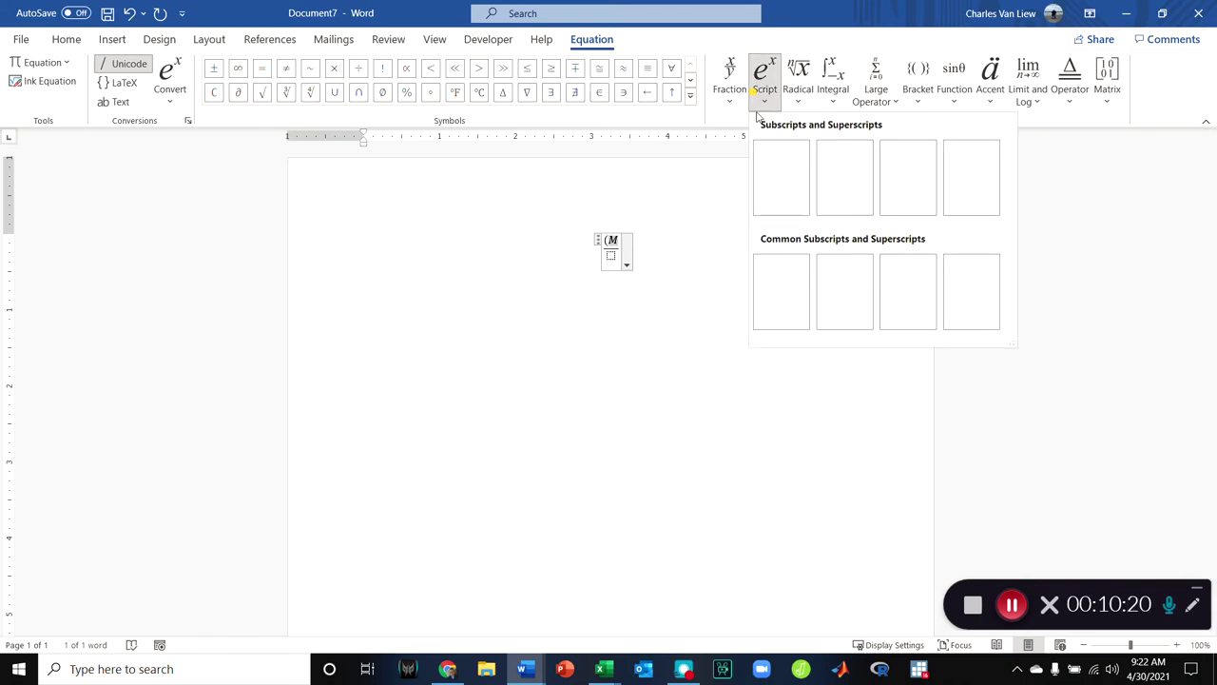
{"action": "left_click", "coordinate": [838, 189]}
{"action": "type", "text": "1"}
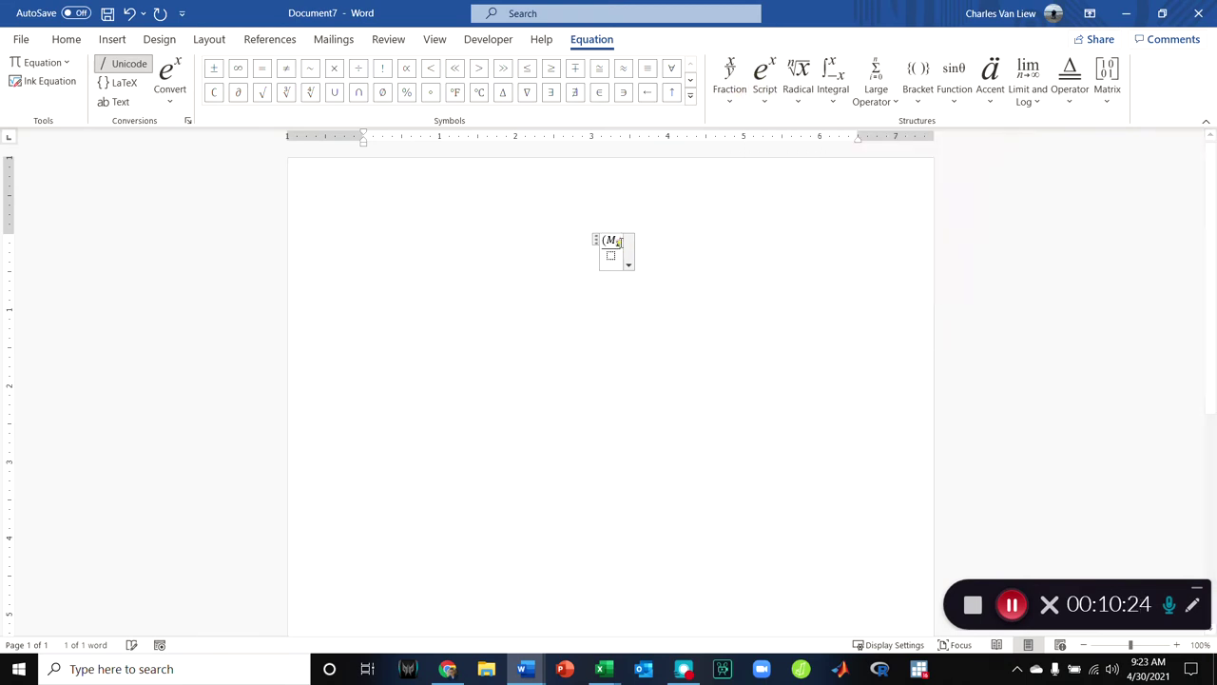
{"action": "key", "text": "Right"}
{"action": "type", "text": "-"}
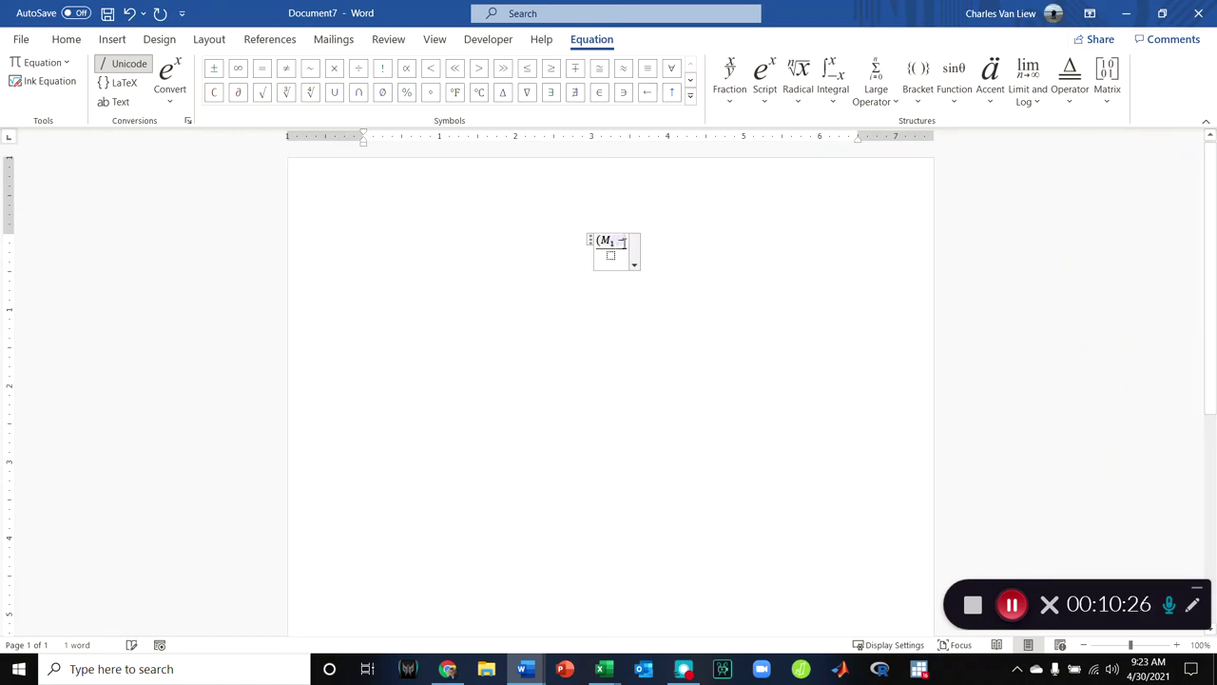
- Complete the numerator with M subscript 2 and a closing parenthesis
{"action": "left_click", "coordinate": [764, 87]}
{"action": "left_click", "coordinate": [844, 175]}
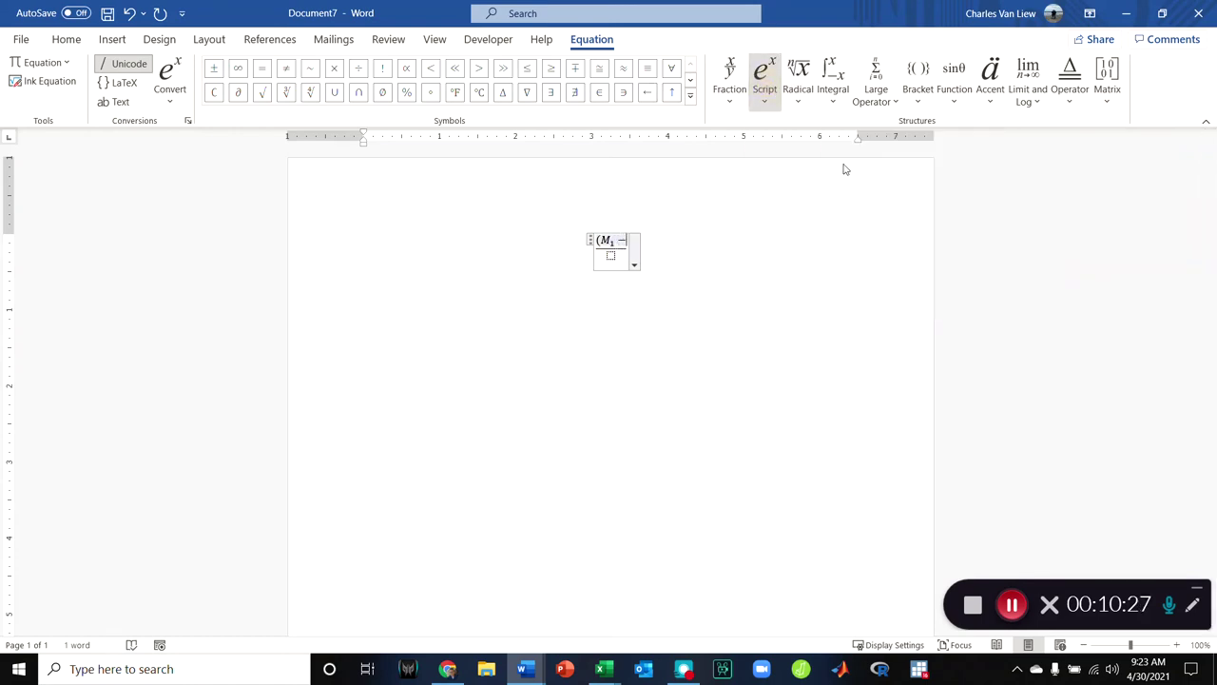
{"action": "type", "text": "m"}
{"action": "key", "text": "BackSpace"}
{"action": "type", "text": "M"}
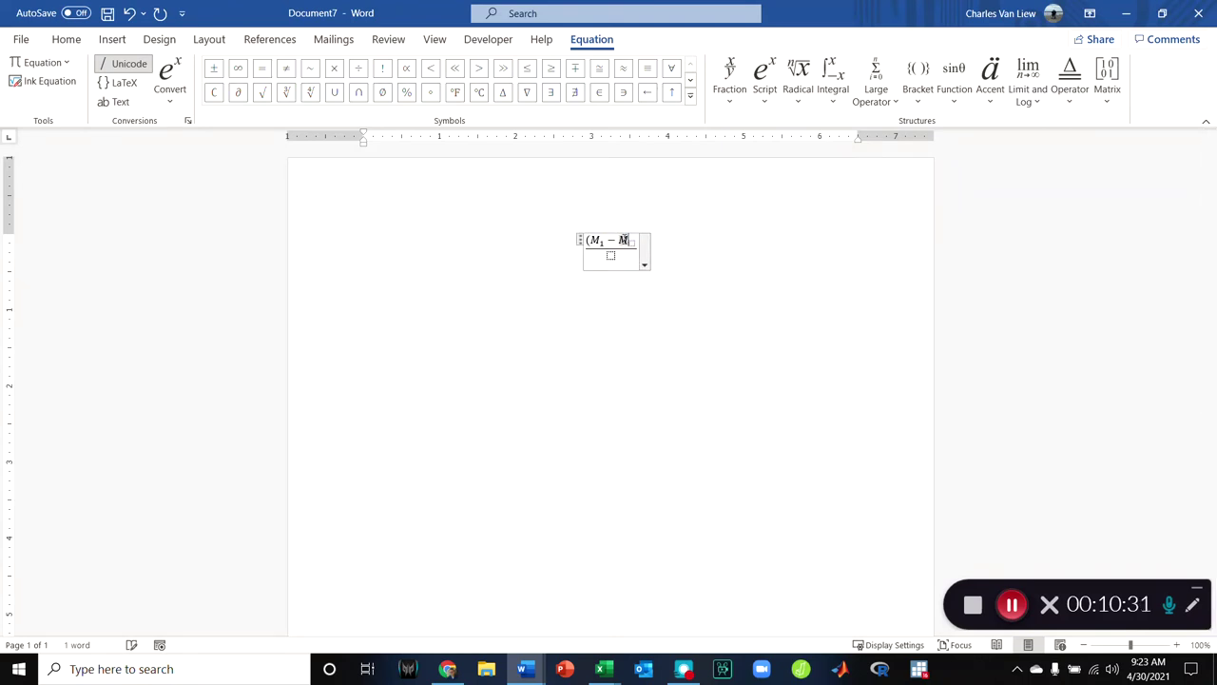
{"action": "key", "text": "Right"}
{"action": "type", "text": "2"}
{"action": "key", "text": "Right"}
{"action": "type", "text": ")"}
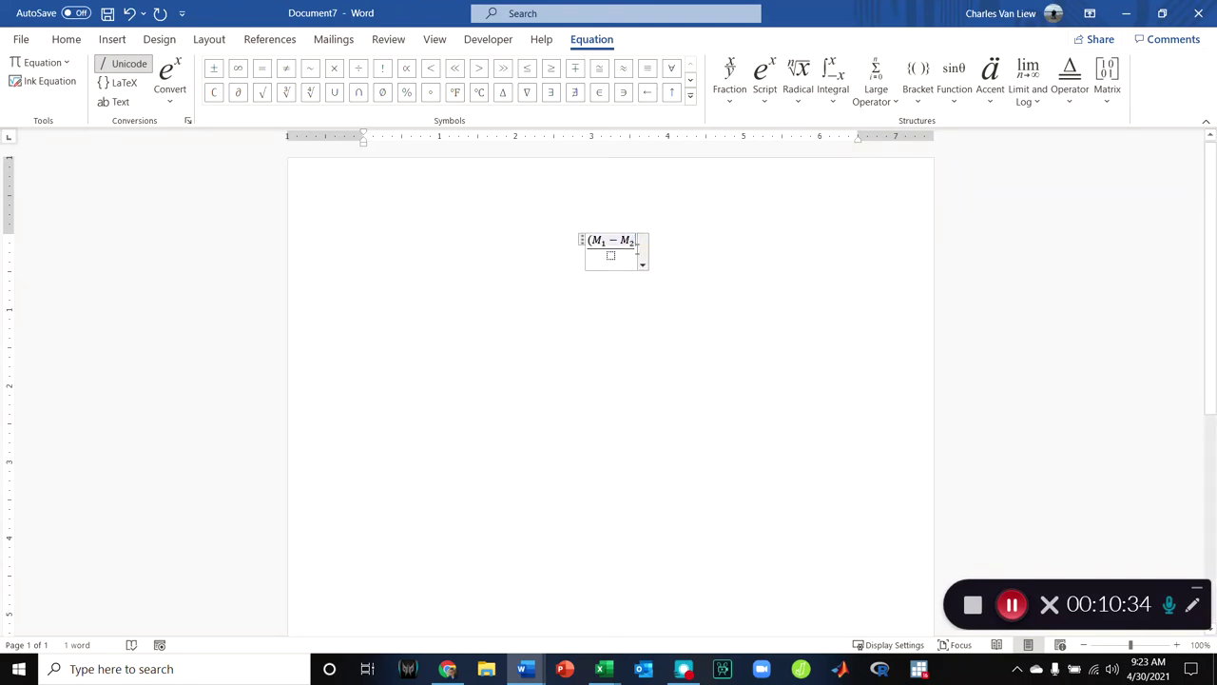
- Put a square root in the denominator containing two empty stacked fractions joined by a plus sign
{"action": "left_click", "coordinate": [611, 255]}
{"action": "left_click", "coordinate": [796, 95]}
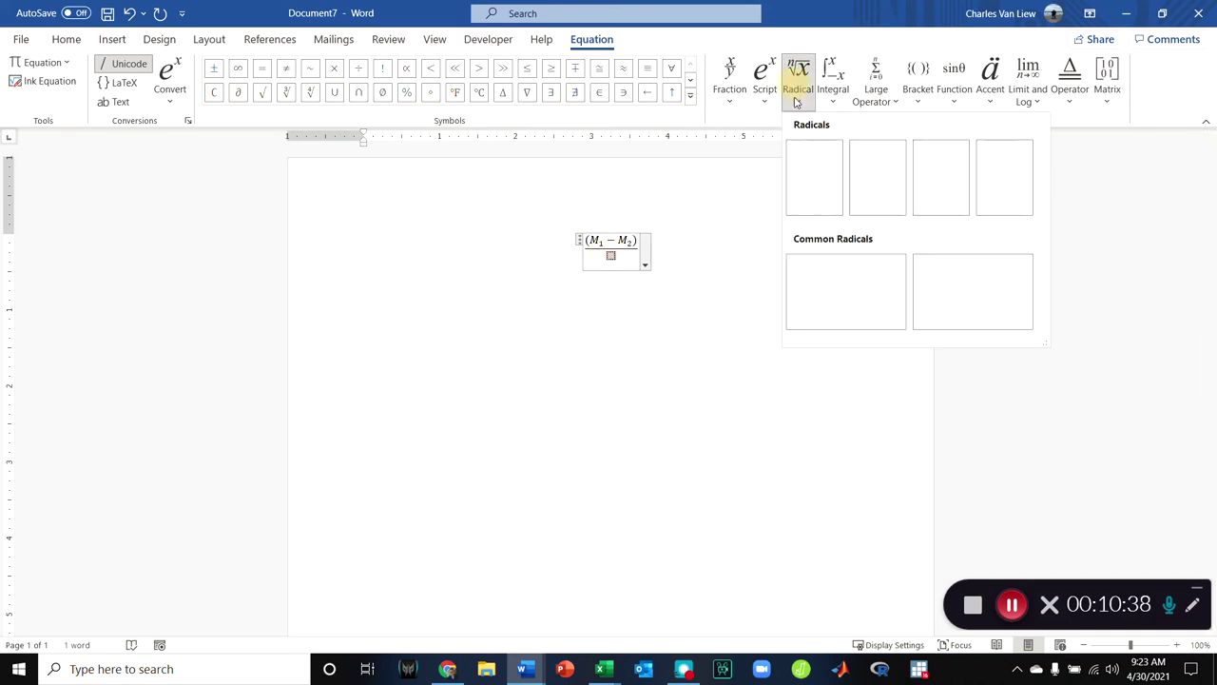
{"action": "left_click", "coordinate": [806, 181]}
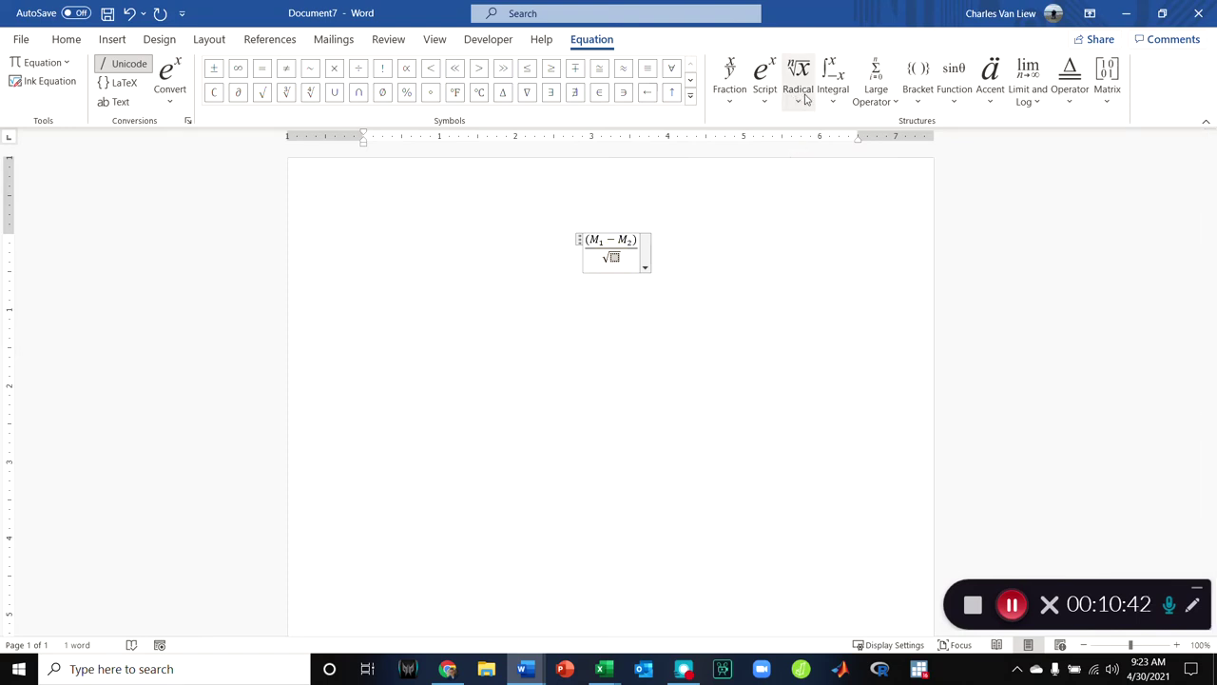
{"action": "left_click", "coordinate": [730, 81]}
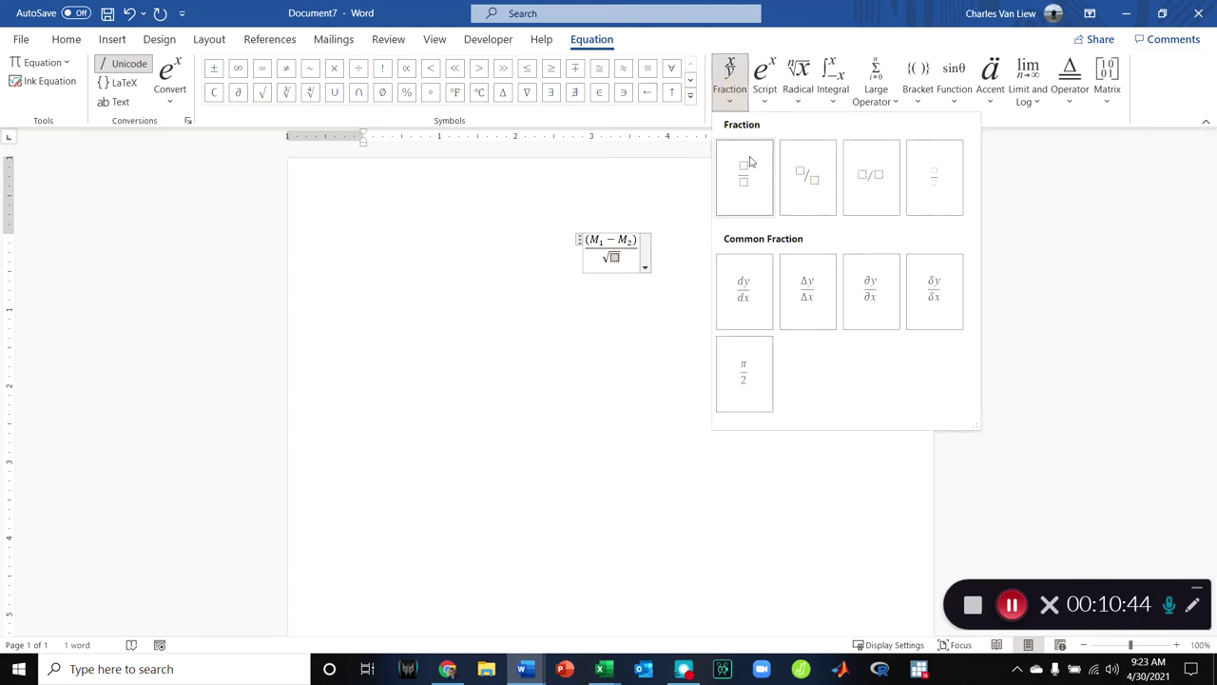
{"action": "left_click", "coordinate": [751, 162]}
{"action": "type", "text": "+"}
{"action": "left_click", "coordinate": [729, 74]}
{"action": "left_click", "coordinate": [745, 162]}
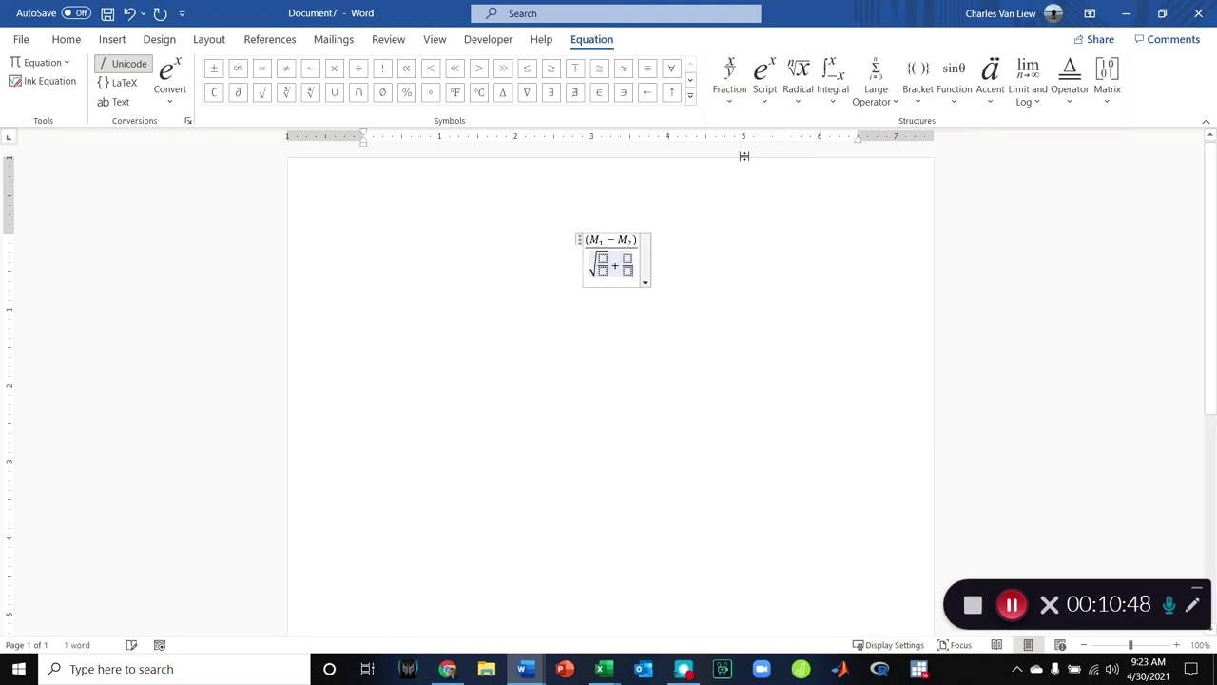
- Add subscript-superscript placeholders to the numerators of both fractions under the square root
{"action": "left_click", "coordinate": [765, 74]}
{"action": "left_click", "coordinate": [898, 166]}
{"action": "left_click", "coordinate": [631, 267]}
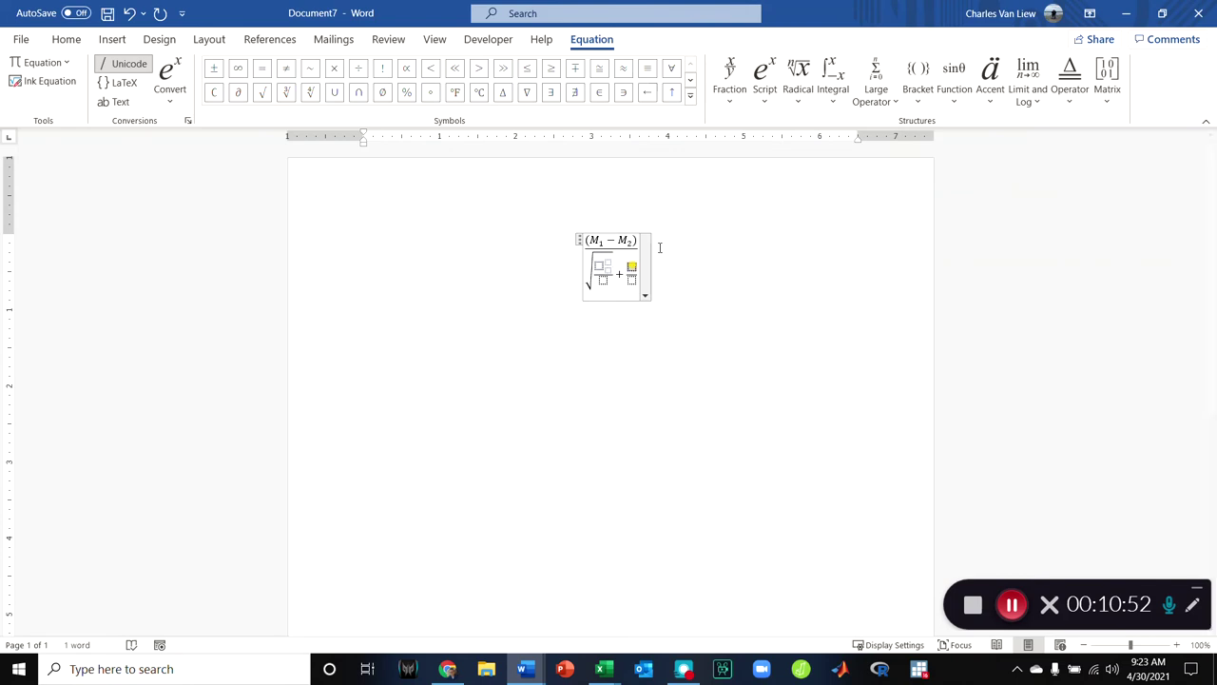
{"action": "left_click", "coordinate": [764, 78]}
{"action": "left_click", "coordinate": [898, 166]}
- Add subscript placeholders to the denominators of both fractions under the square root
{"action": "left_click", "coordinate": [598, 277]}
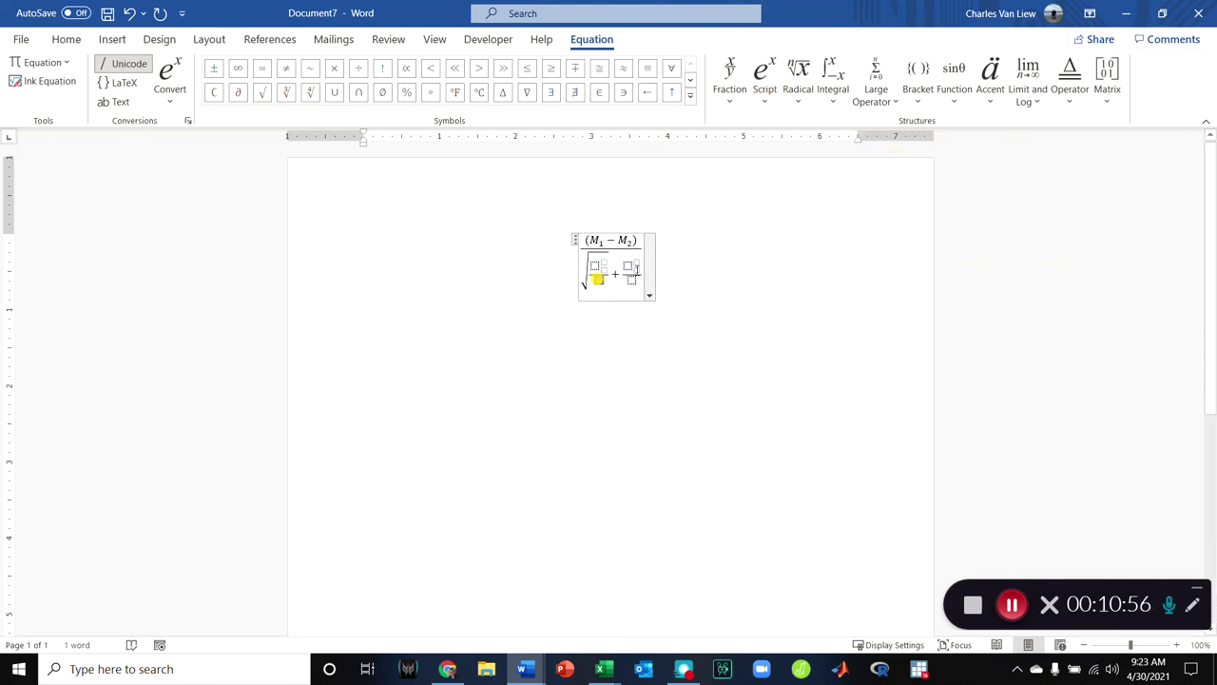
{"action": "left_click", "coordinate": [799, 91]}
{"action": "left_click", "coordinate": [765, 90]}
{"action": "left_click", "coordinate": [844, 177]}
{"action": "left_click", "coordinate": [631, 279]}
{"action": "left_click", "coordinate": [763, 91]}
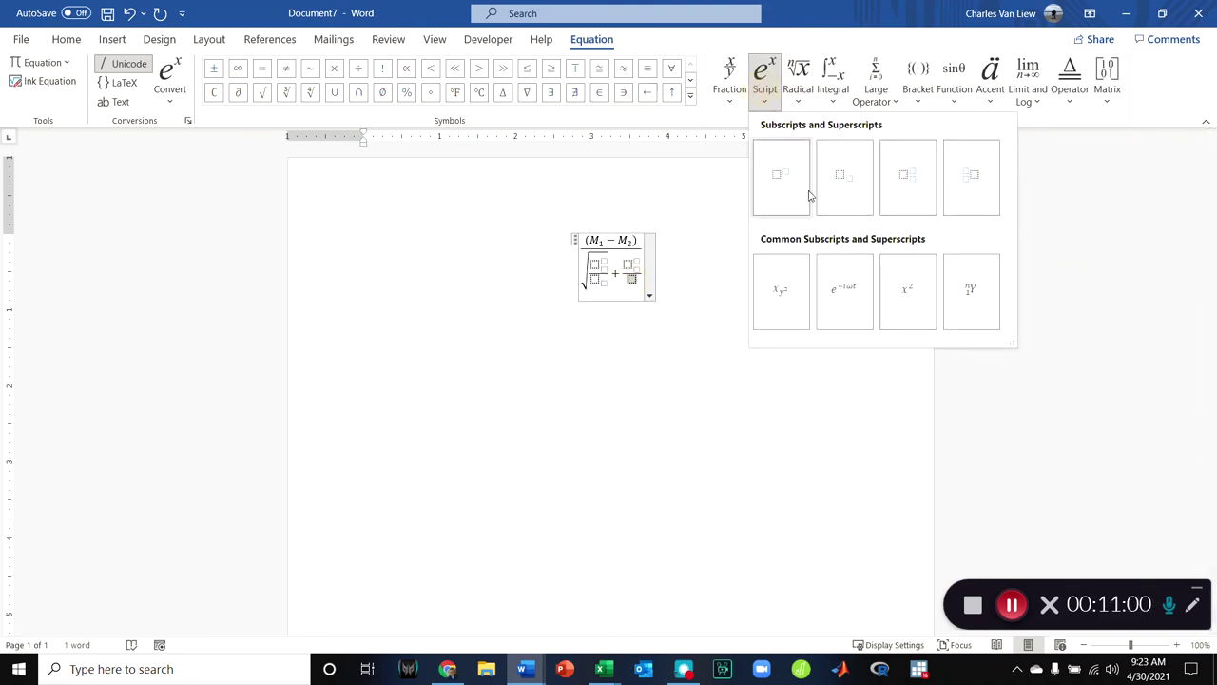
{"action": "left_click", "coordinate": [809, 195]}
{"action": "left_click", "coordinate": [627, 275]}
{"action": "left_click", "coordinate": [765, 86]}
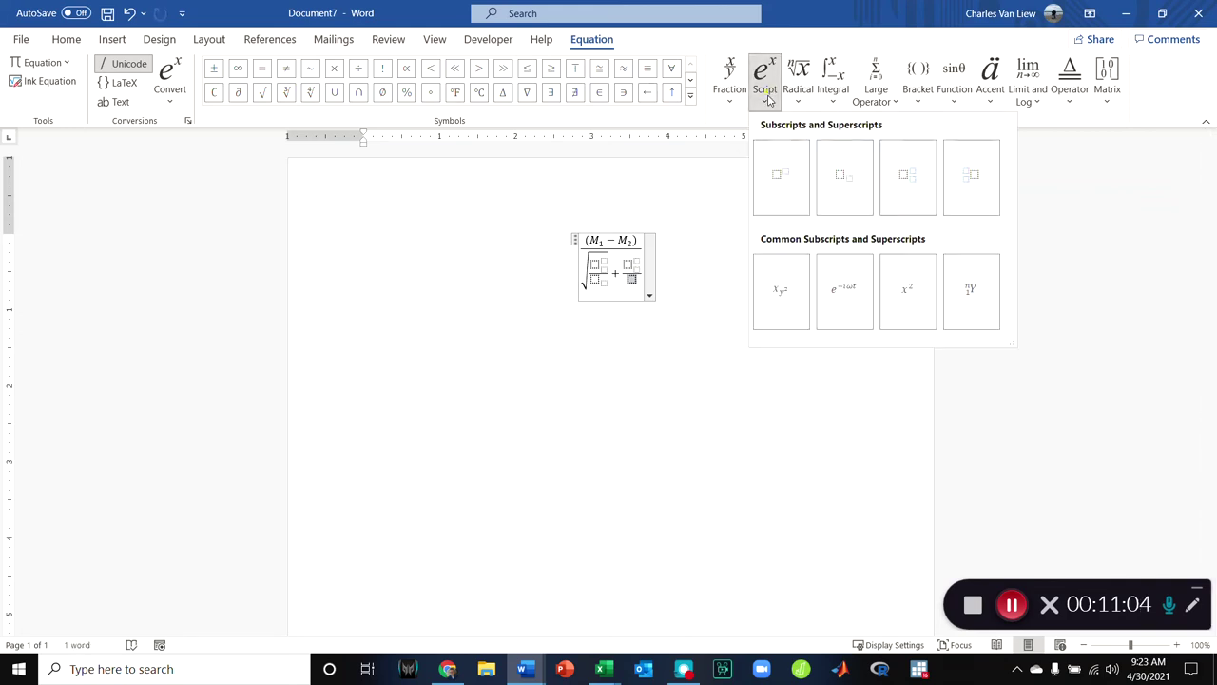
{"action": "left_click", "coordinate": [836, 189]}
- Fill both numerators under the square root with s, superscript 2 and subscript p
{"action": "left_click", "coordinate": [595, 264]}
{"action": "type", "text": "s"}
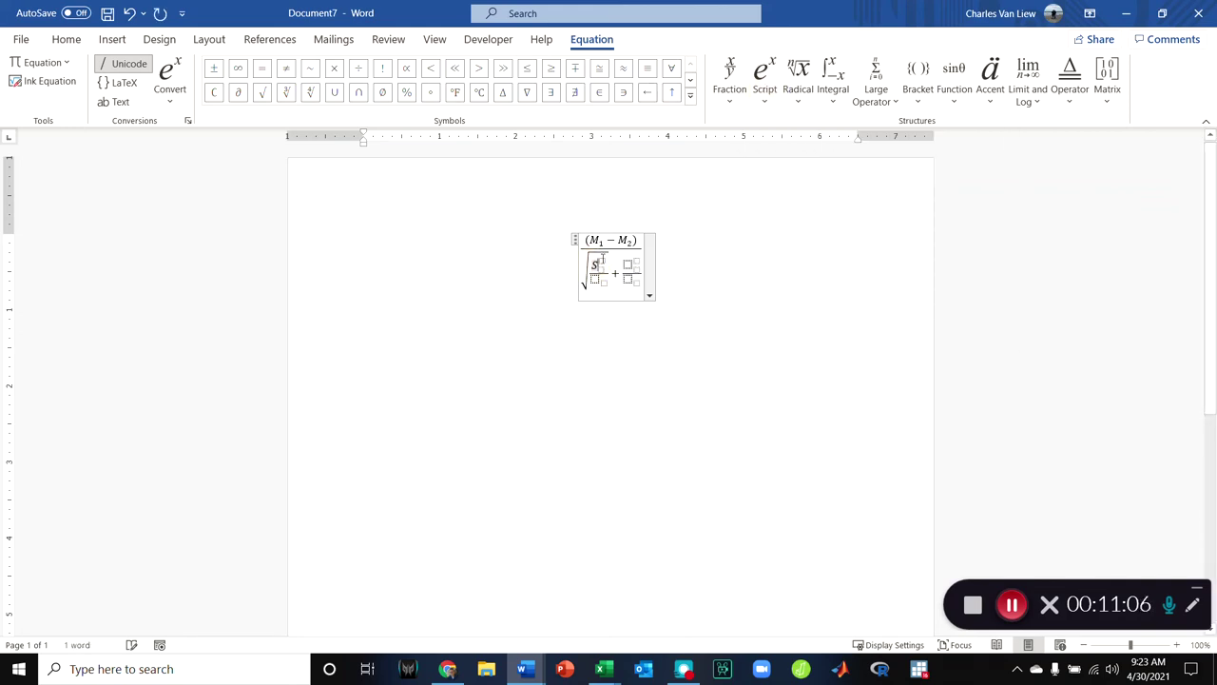
{"action": "key", "text": "Right"}
{"action": "type", "text": "2"}
{"action": "left_click", "coordinate": [599, 274]}
{"action": "type", "text": "p"}
{"action": "left_click", "coordinate": [628, 266]}
{"action": "type", "text": "s"}
{"action": "key", "text": "Right"}
{"action": "type", "text": "2"}
{"action": "left_click", "coordinate": [633, 271]}
{"action": "type", "text": "p"}
- Fill the denominators under the square root with n subscript 1 and n subscript 2, and leave the equation
{"action": "left_click", "coordinate": [594, 277]}
{"action": "type", "text": "n"}
{"action": "left_click", "coordinate": [602, 281]}
{"action": "type", "text": "1"}
{"action": "left_click", "coordinate": [626, 278]}
{"action": "type", "text": "n"}
{"action": "left_click", "coordinate": [633, 281]}
{"action": "type", "text": "2"}
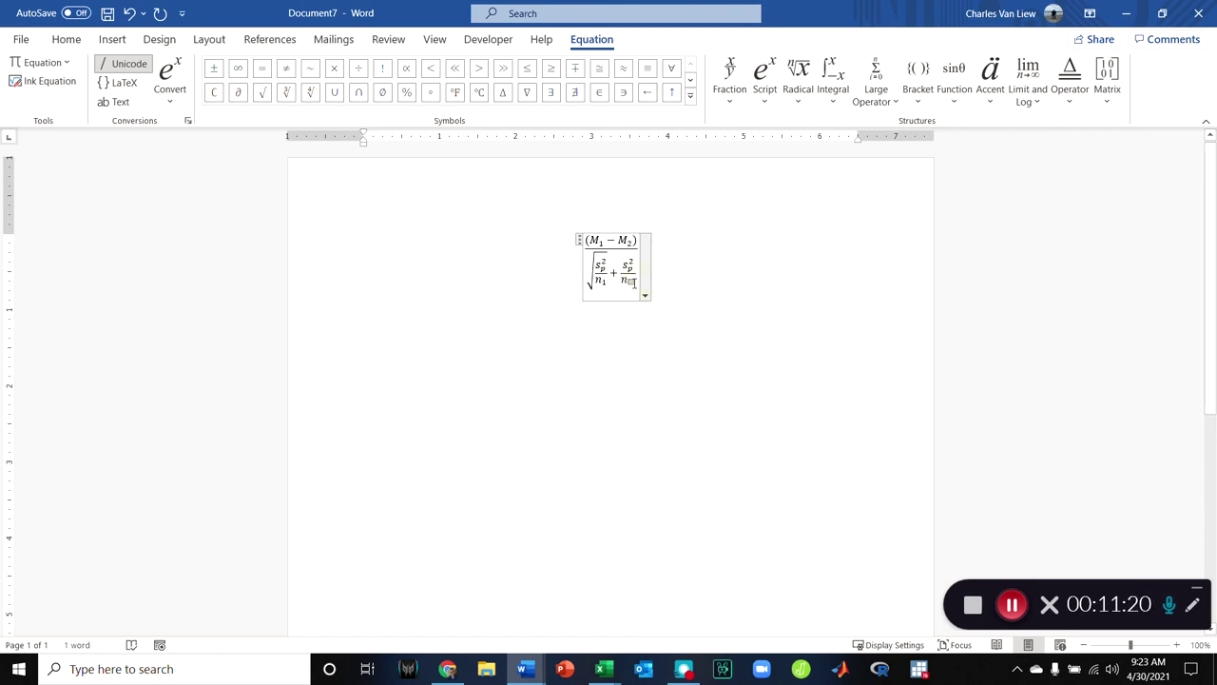
{"action": "left_click", "coordinate": [709, 348]}
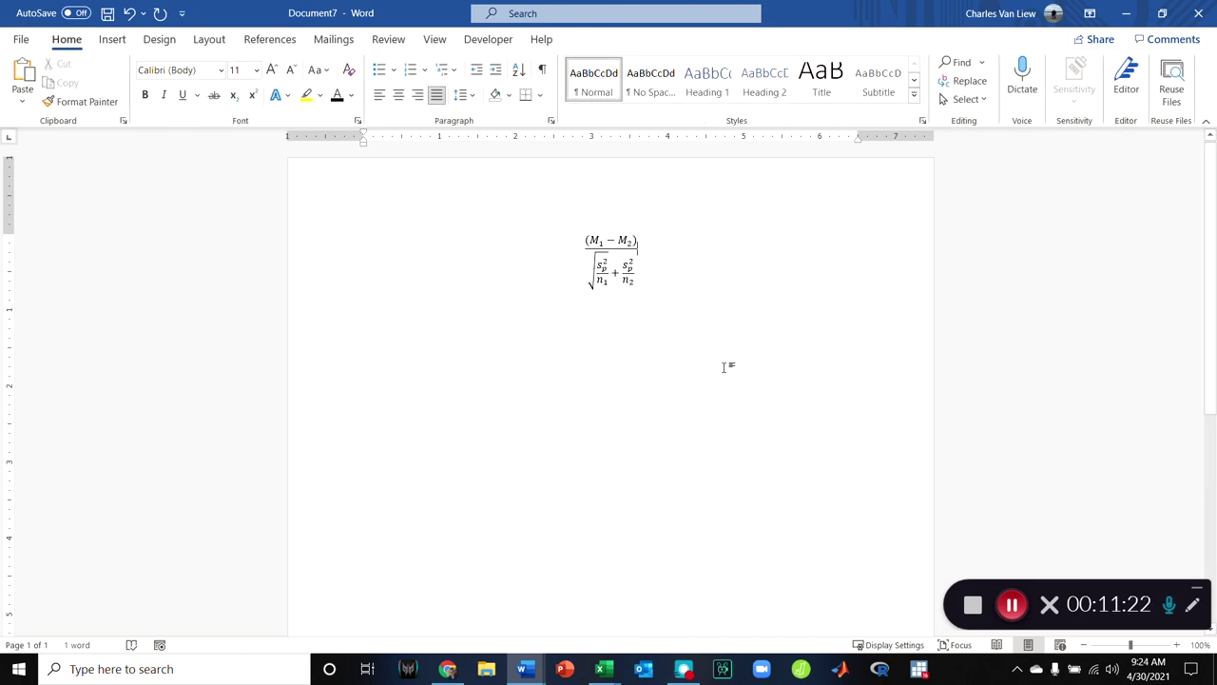
- Reduce the document window so the score sheet shows beside it, and check the mean cells A14 and B14
{"action": "left_click", "coordinate": [1162, 13]}
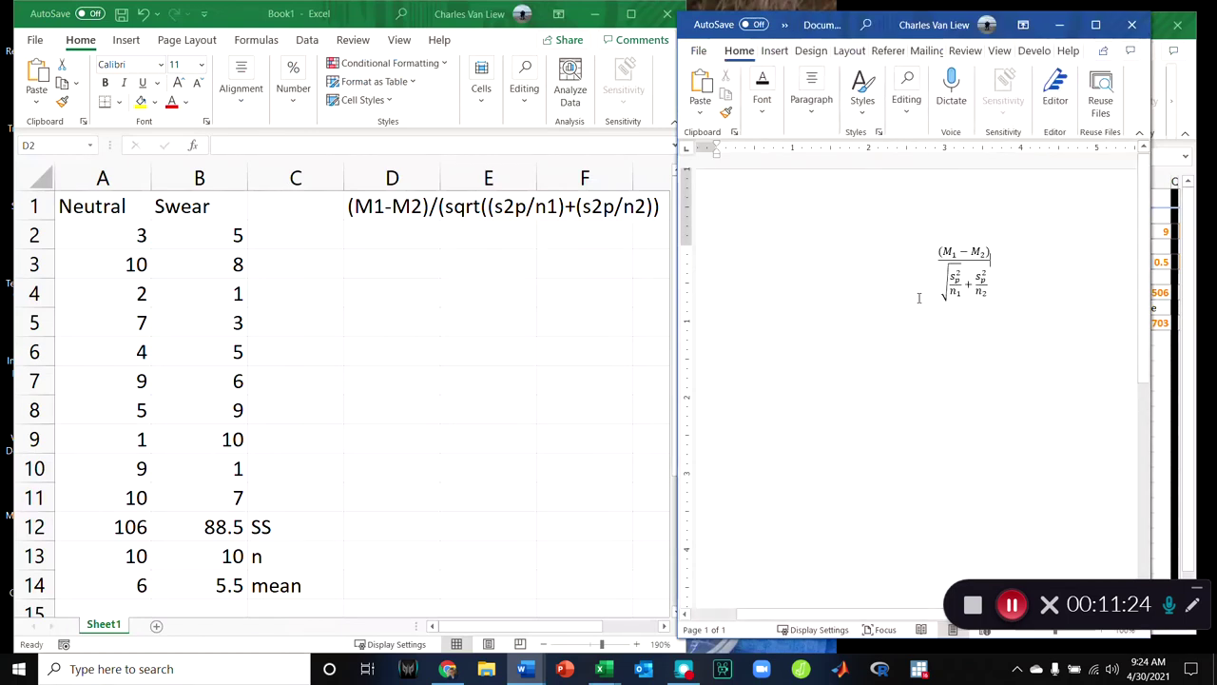
{"action": "left_click", "coordinate": [138, 590]}
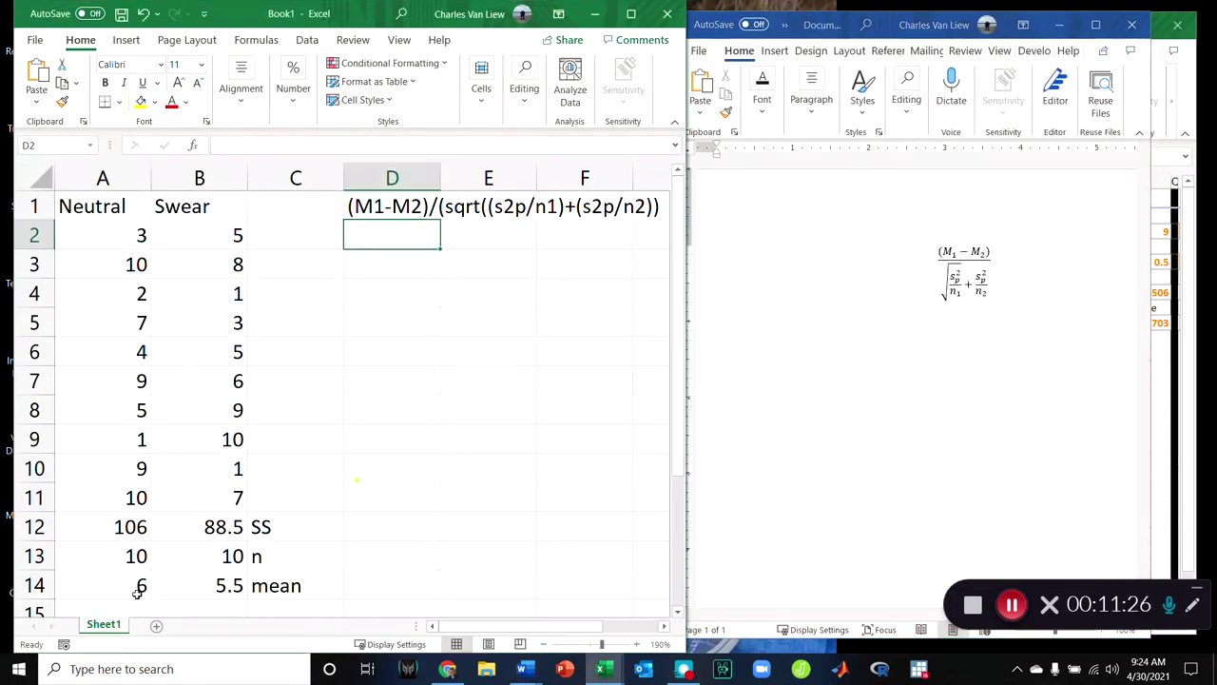
{"action": "left_click", "coordinate": [212, 588]}
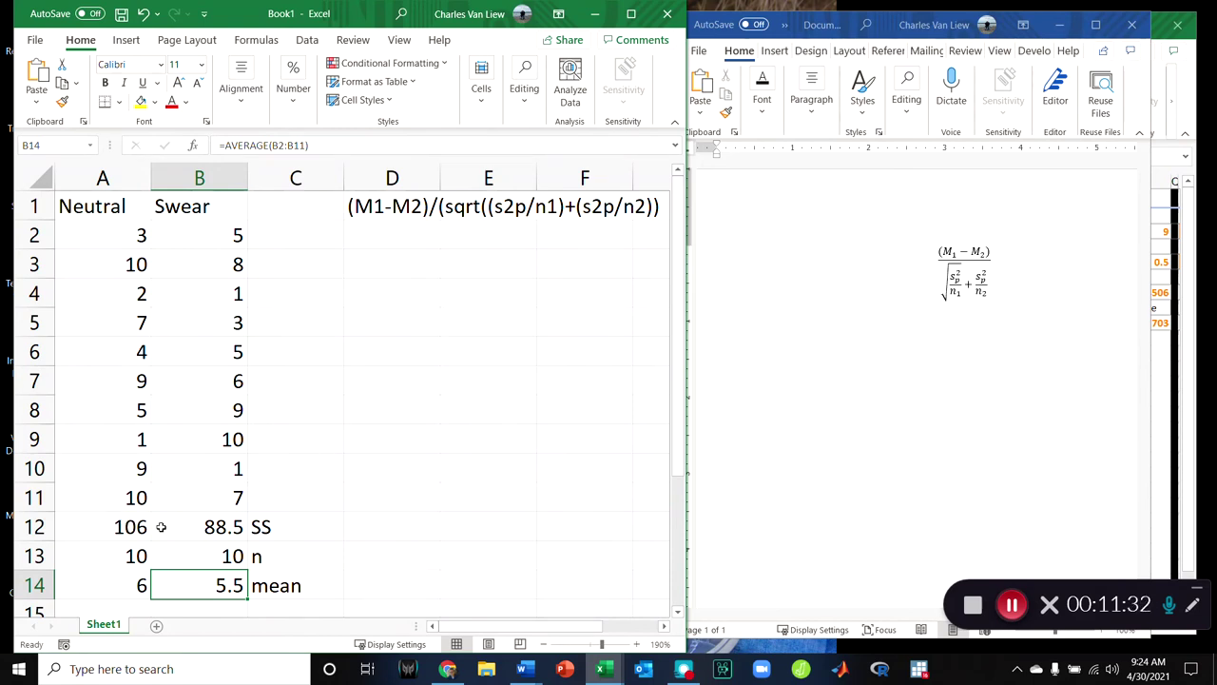
- Write the pooled variance formula (SS1 + SS2)/(df1+df2) as text in D6 of the score sheet
{"action": "left_click", "coordinate": [390, 343]}
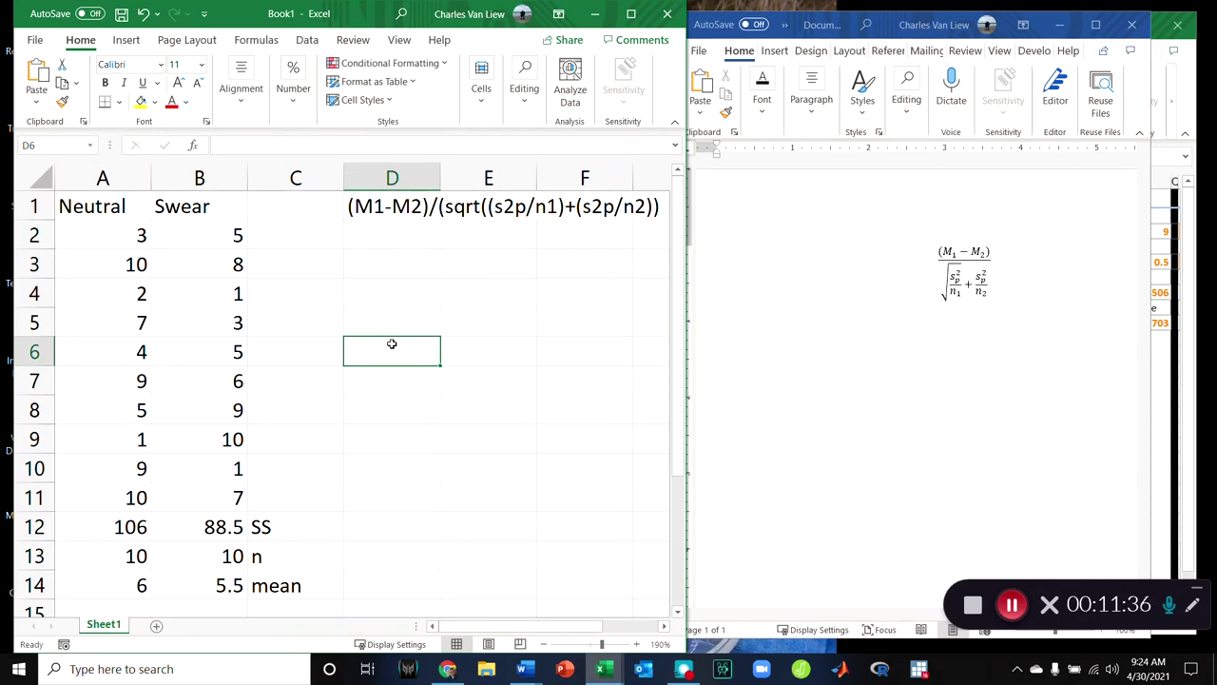
{"action": "type", "text": "(SS1"}
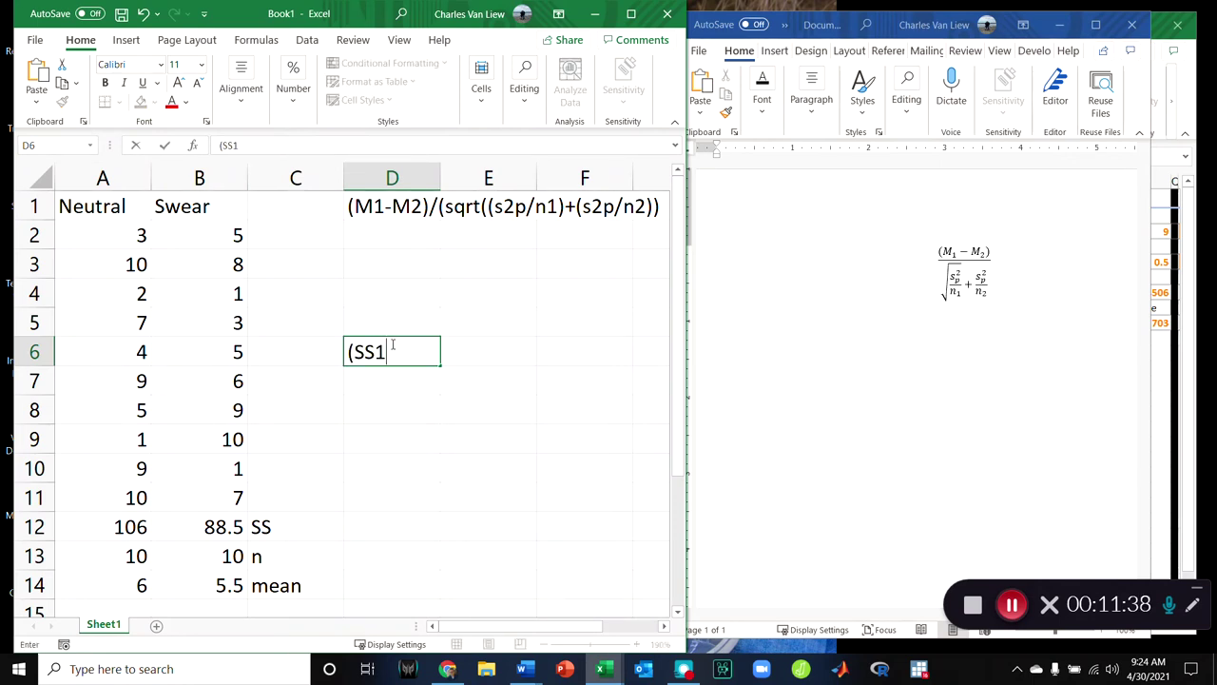
{"action": "type", "text": " + SS2 )/(df1+df2)"}
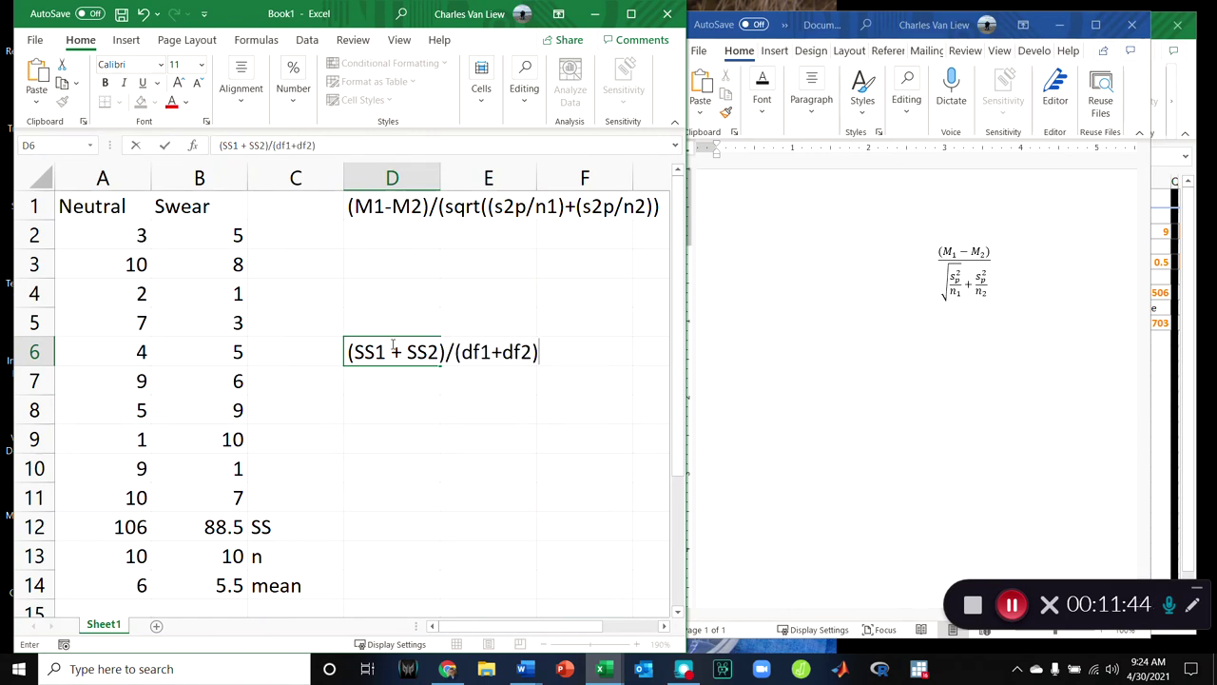
{"action": "key", "text": "Return"}
- Calculate the pooled variance in D7 with =(106+88.5)/(9+9)
{"action": "type", "text": "="}
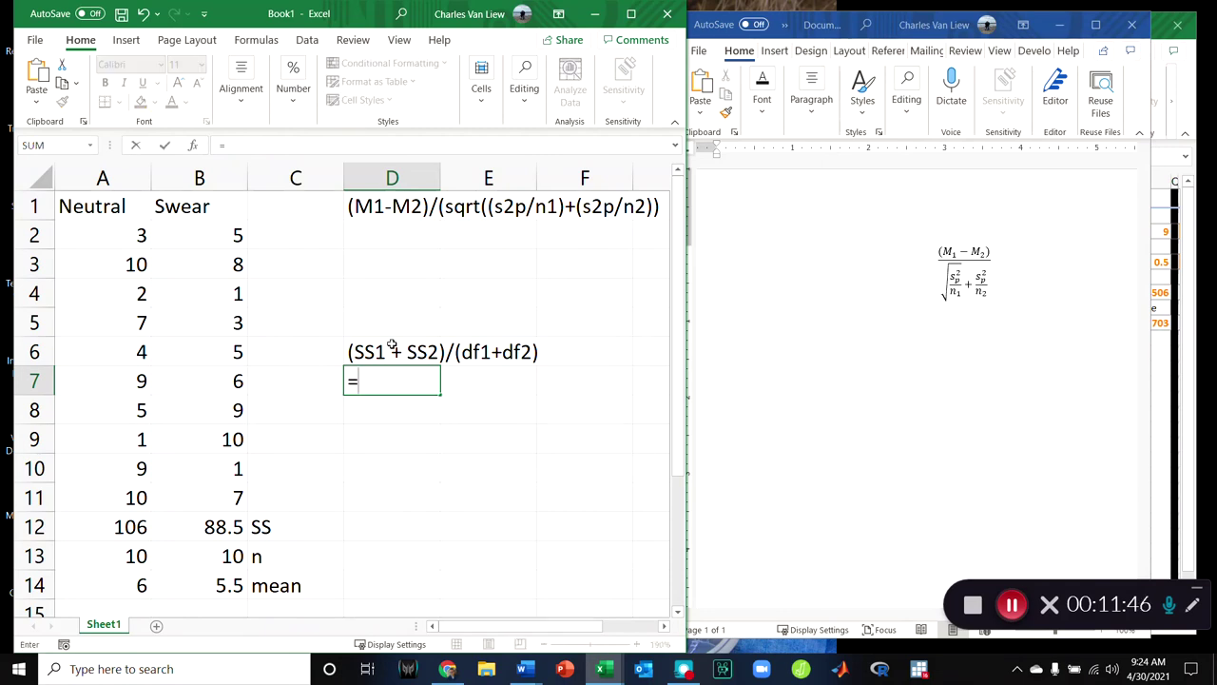
{"action": "type", "text": "(106+8"}
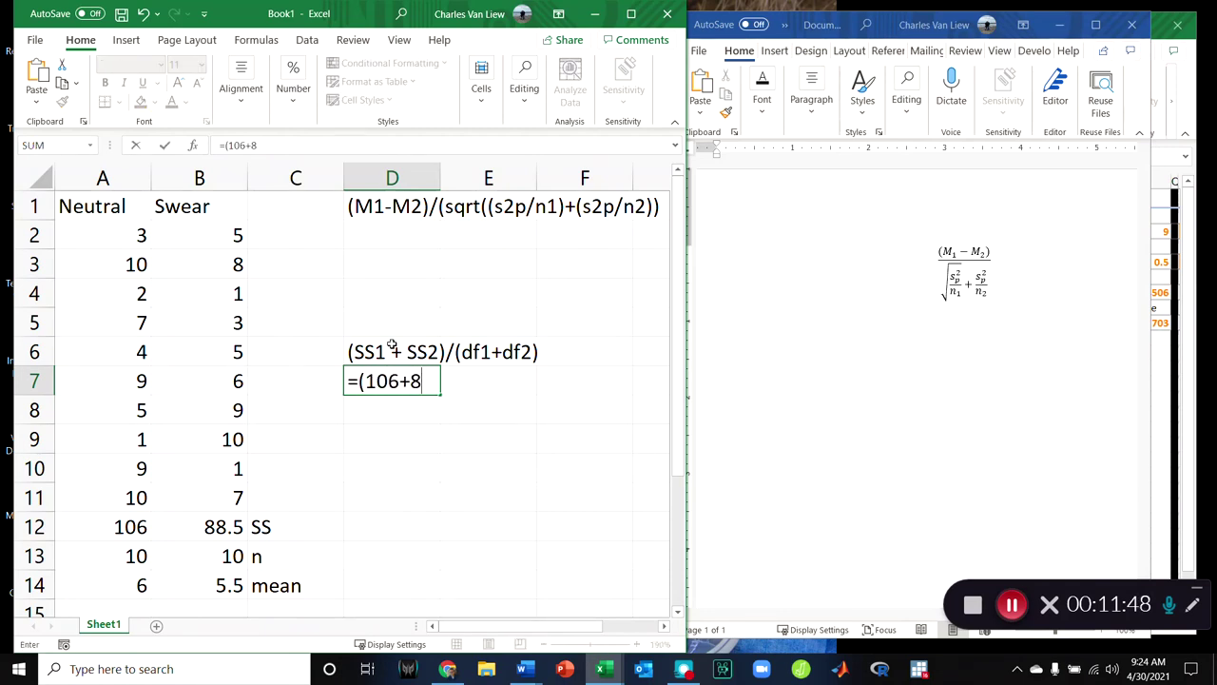
{"action": "type", "text": "8.5)/(9+9)"}
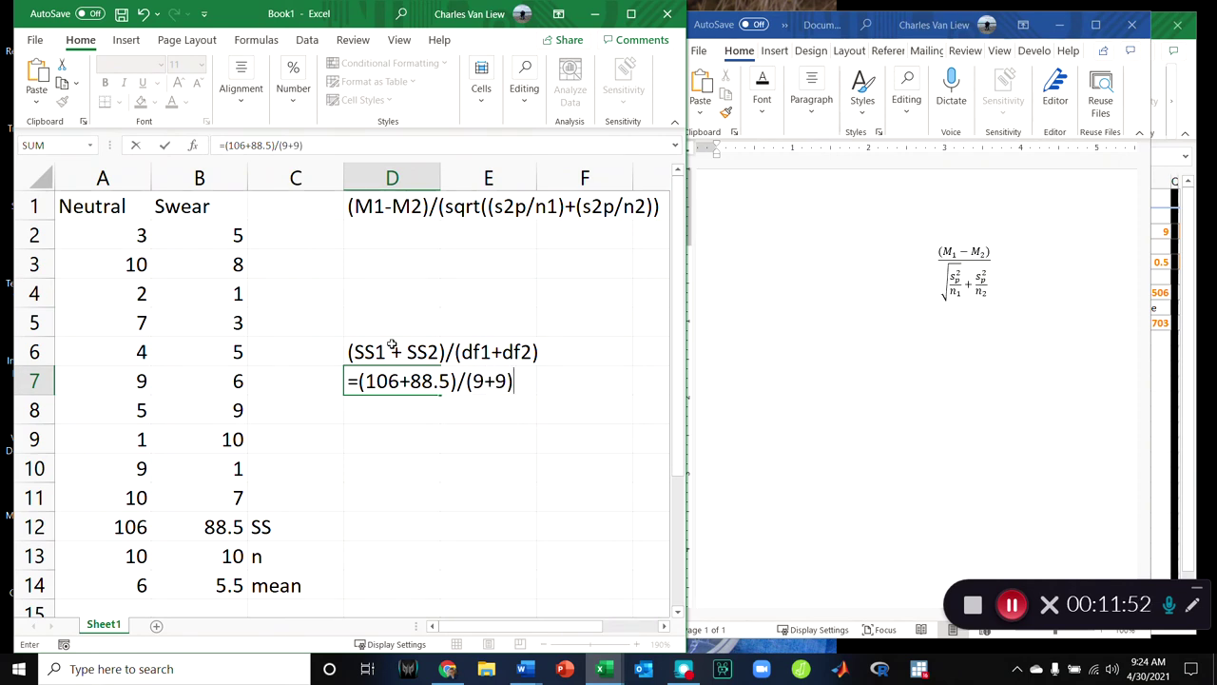
{"action": "key", "text": "Tab"}
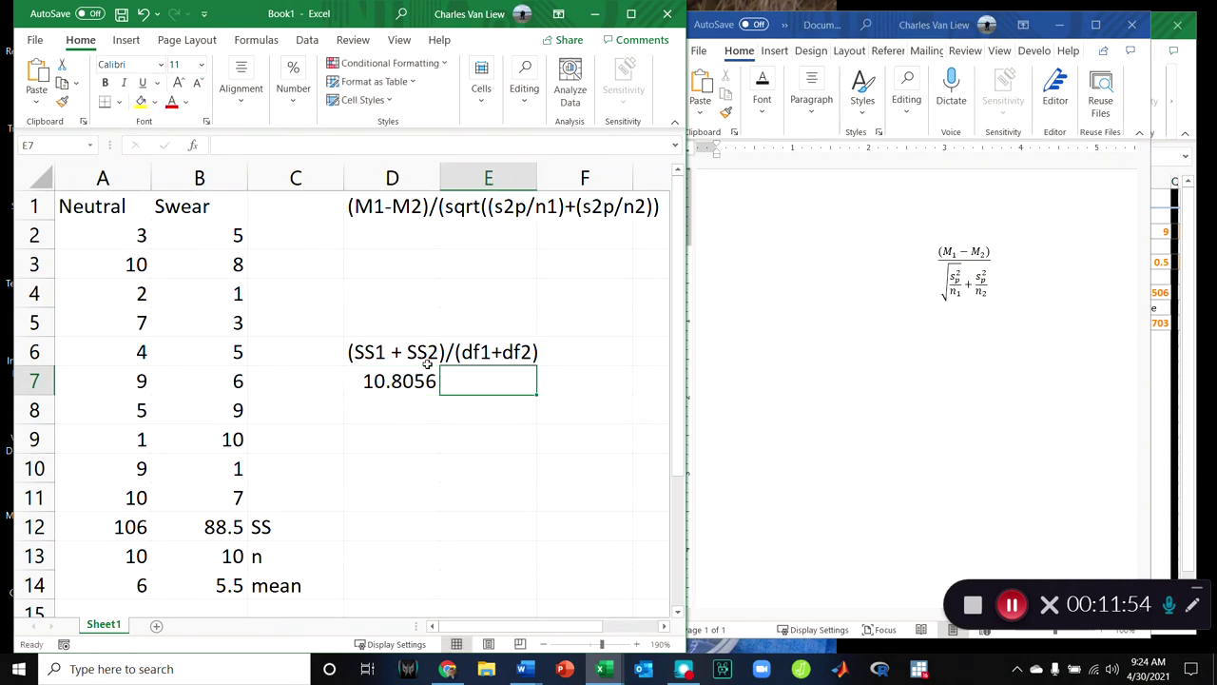
- Switch to the t-test help workbook and check the independent-samples pooled variance cell G5
{"action": "mouse_move", "coordinate": [603, 669]}
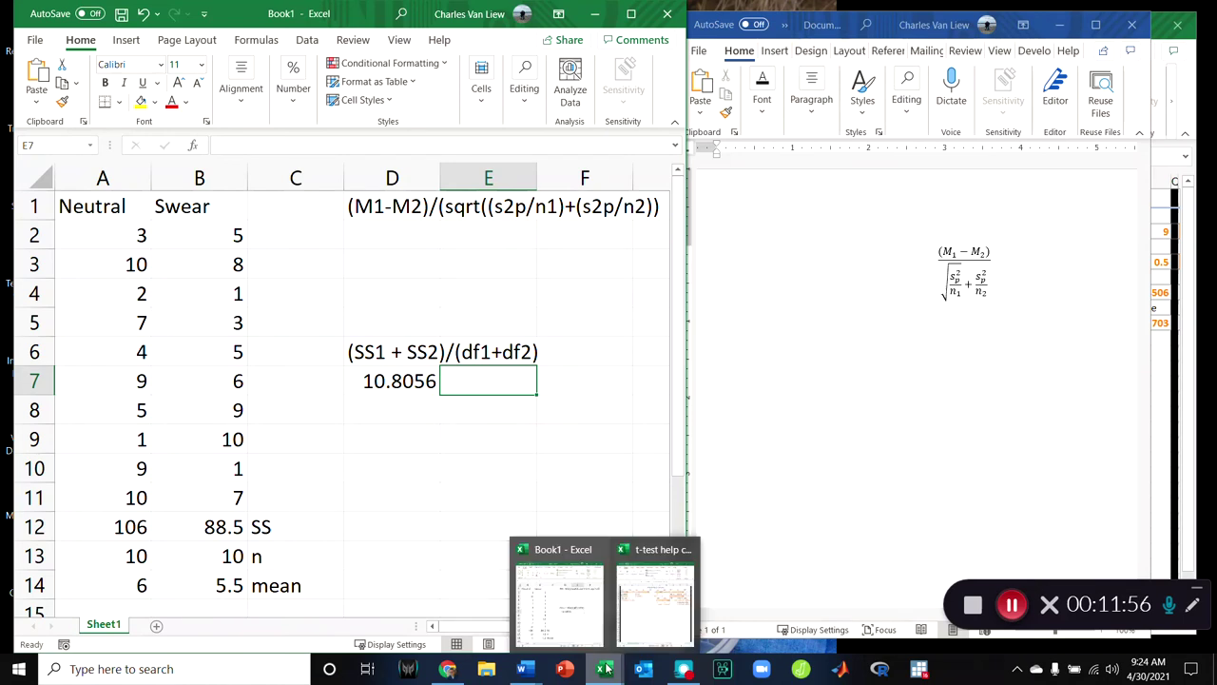
{"action": "left_click", "coordinate": [632, 624]}
{"action": "left_click", "coordinate": [690, 266]}
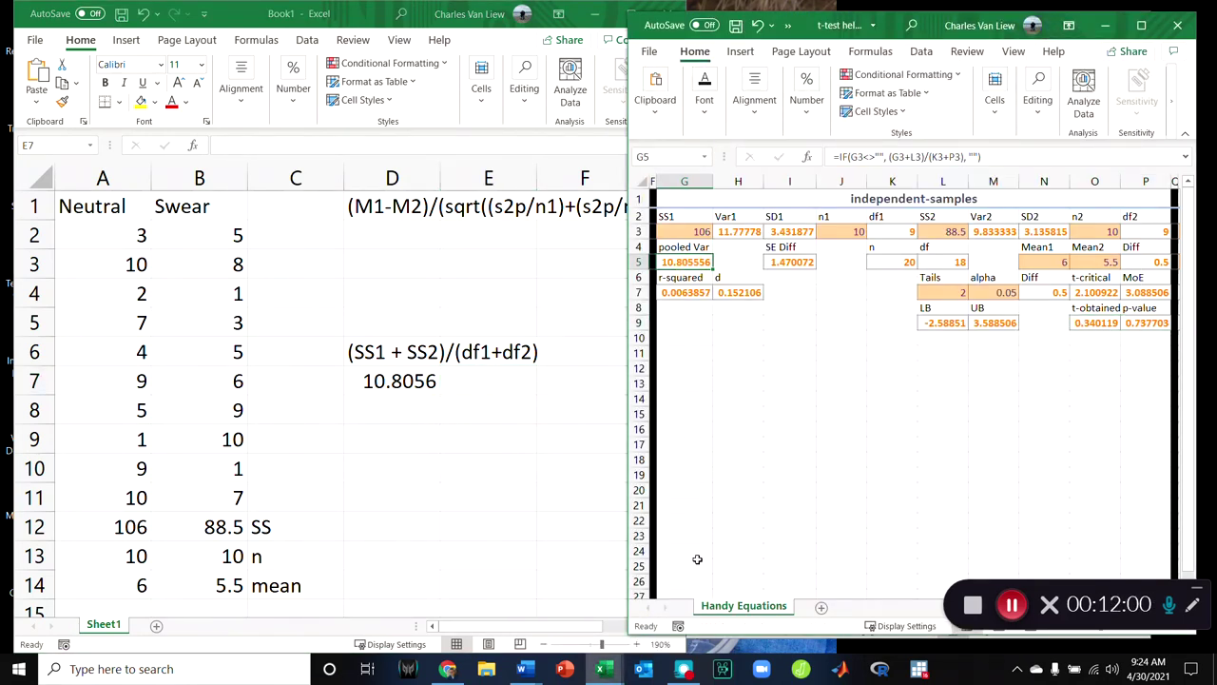
- Return to the score sheet and check the pooled variance calculation in D7 against the written formulas
{"action": "left_click", "coordinate": [1106, 26]}
{"action": "left_click", "coordinate": [409, 386]}
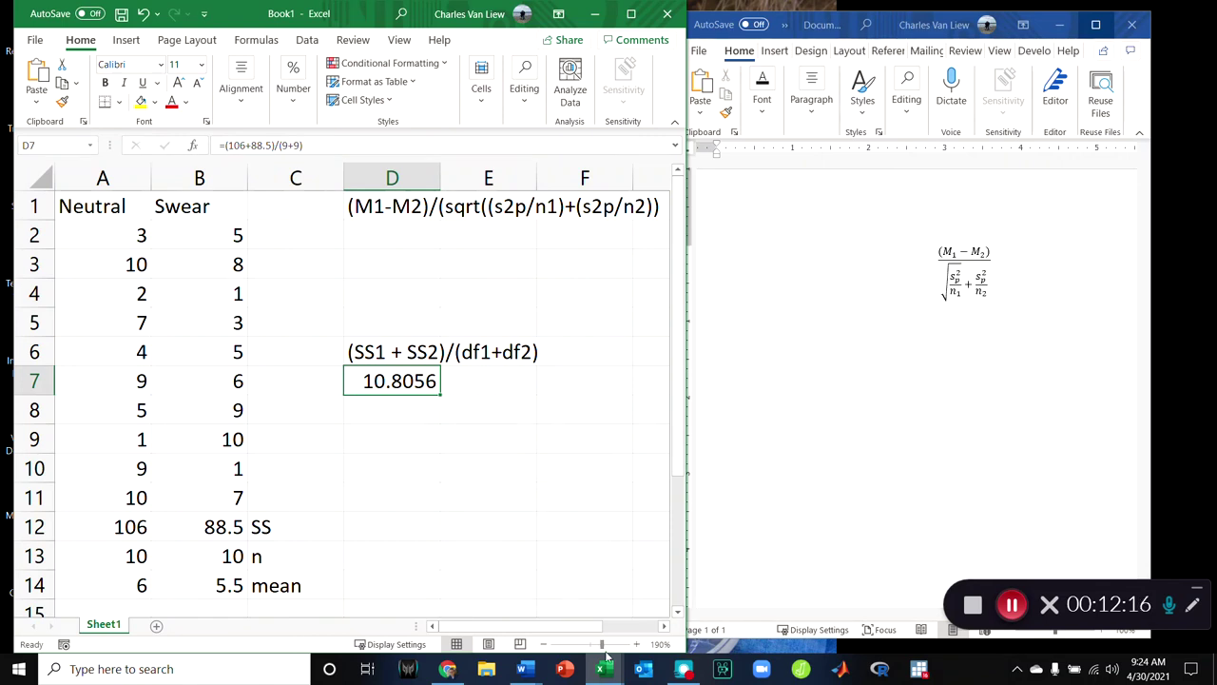
- Bring up the t-test help calculator workbook maximized and compare the obtained t and p-value cells of the related-samples and independent-samples sections
{"action": "mouse_move", "coordinate": [606, 656]}
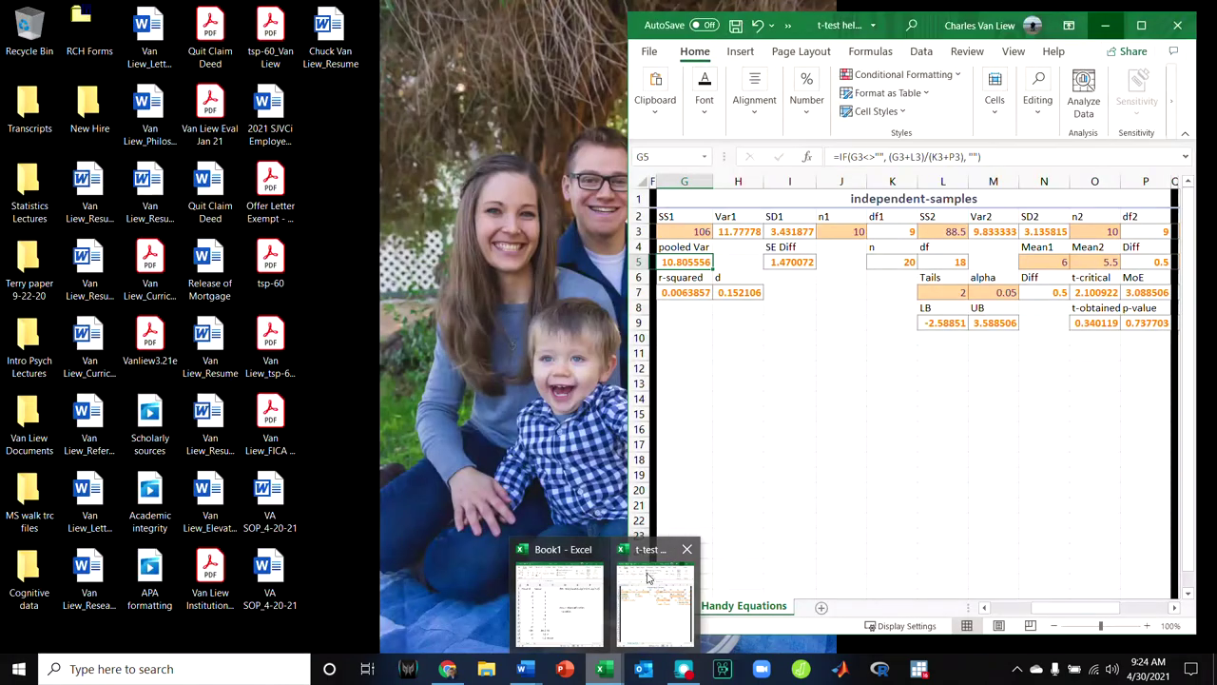
{"action": "left_click", "coordinate": [656, 604]}
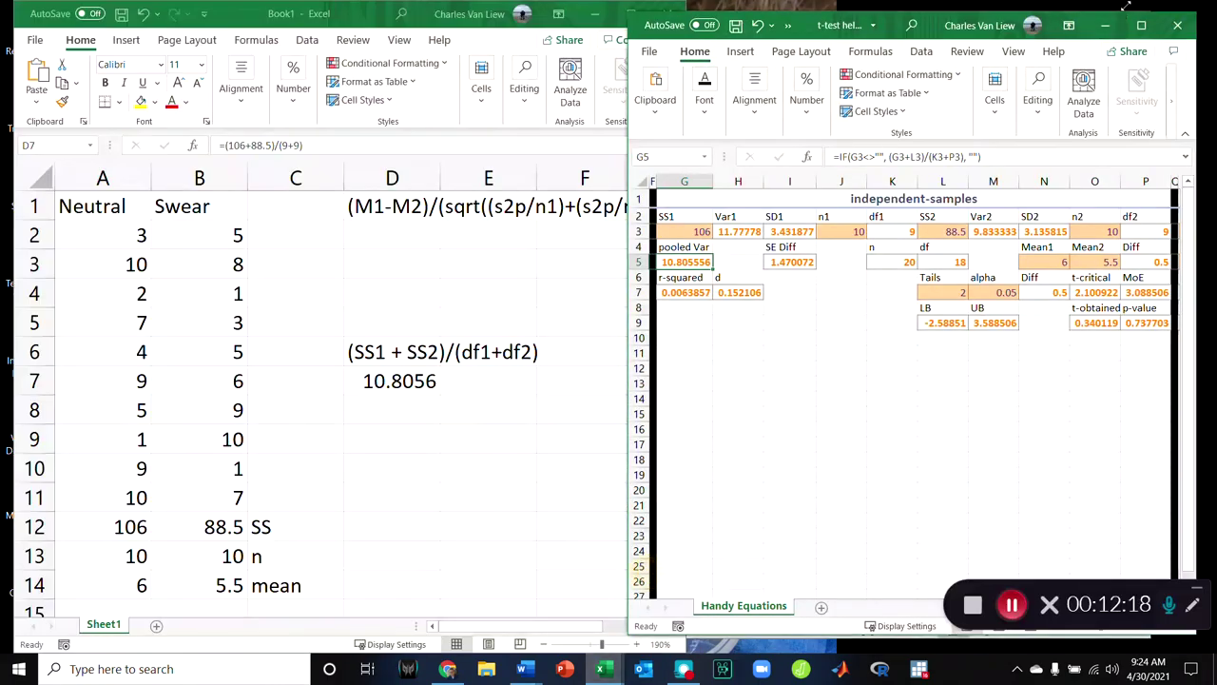
{"action": "left_click", "coordinate": [1141, 24]}
{"action": "left_click_drag", "start_coordinate": [828, 628], "coordinate": [795, 627]}
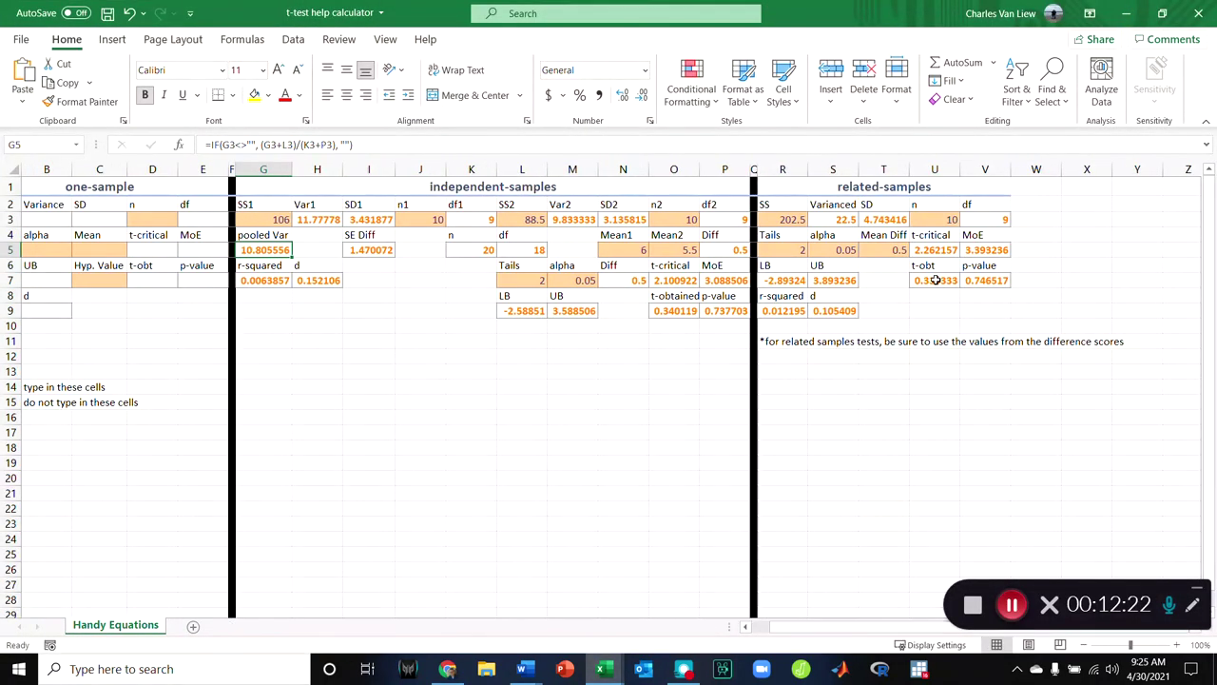
{"action": "left_click_drag", "start_coordinate": [937, 280], "coordinate": [985, 281]}
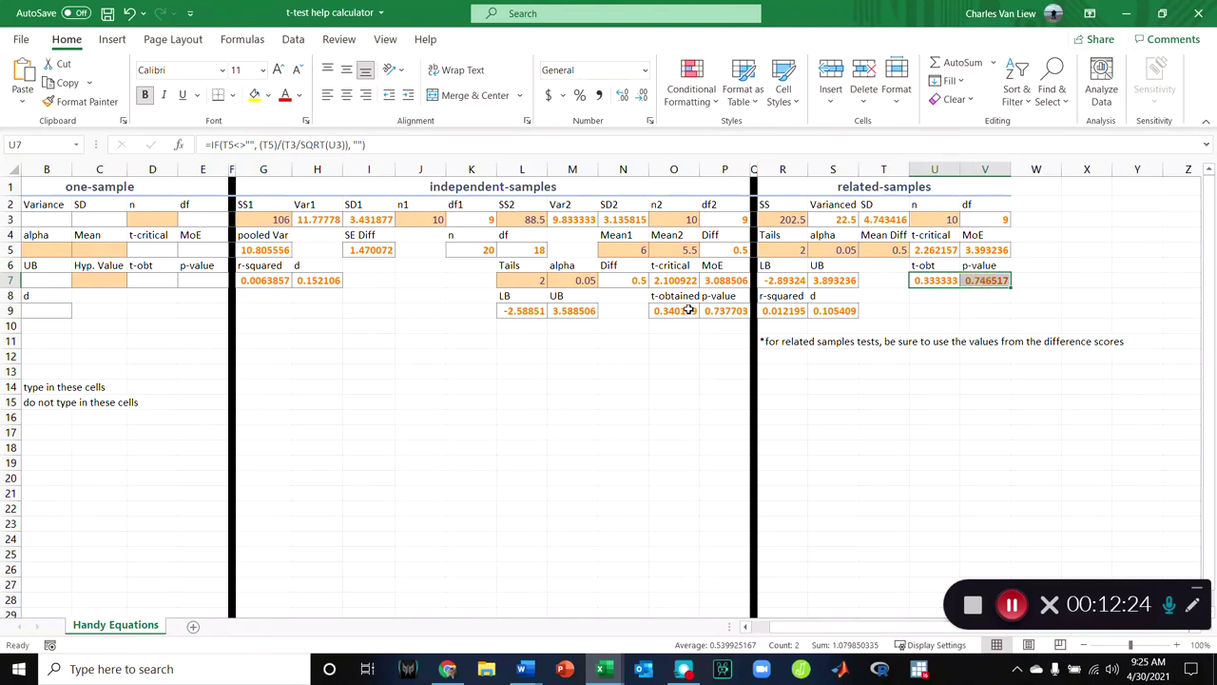
{"action": "left_click_drag", "start_coordinate": [688, 310], "coordinate": [713, 310]}
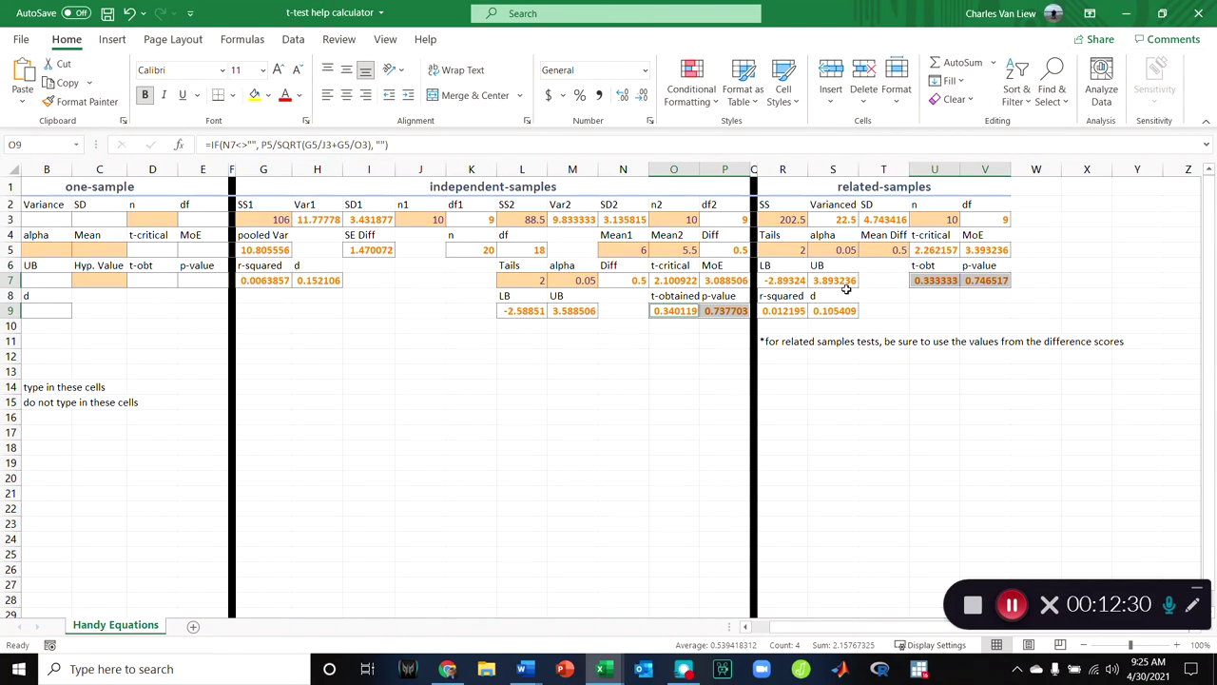
- Compare the related-samples df in V3 with the independent-samples group n and df cells, total n in K5 and combined df in L5
{"action": "left_click", "coordinate": [970, 221]}
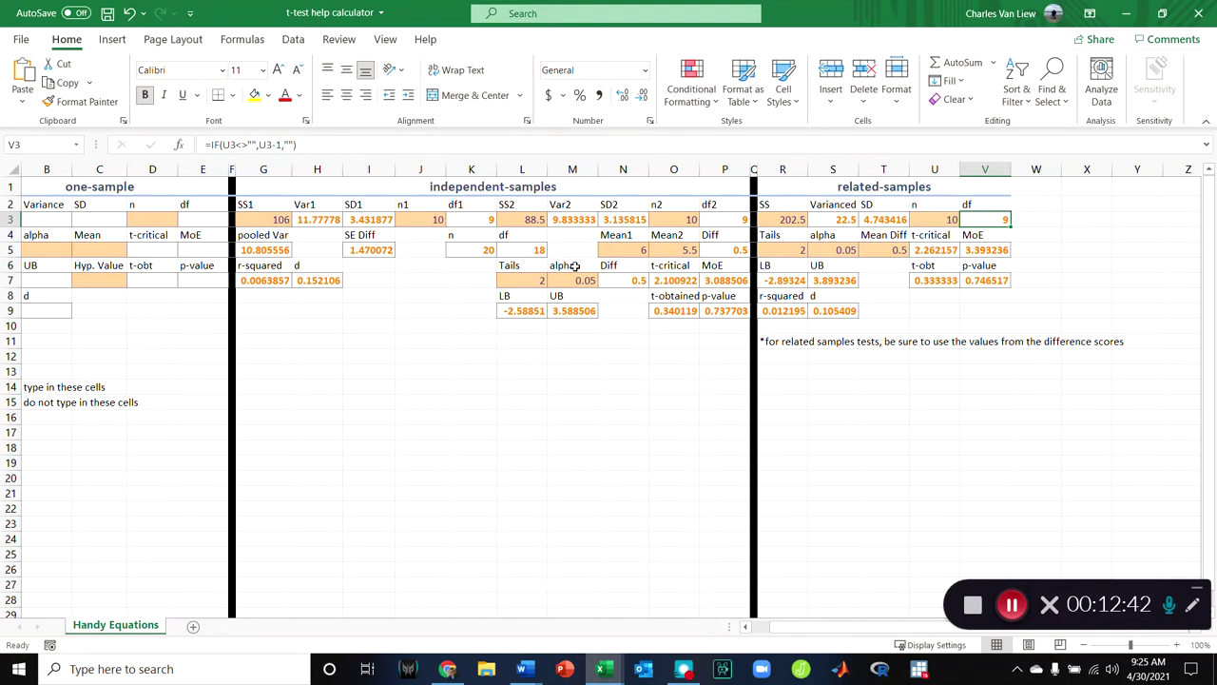
{"action": "left_click", "coordinate": [485, 249]}
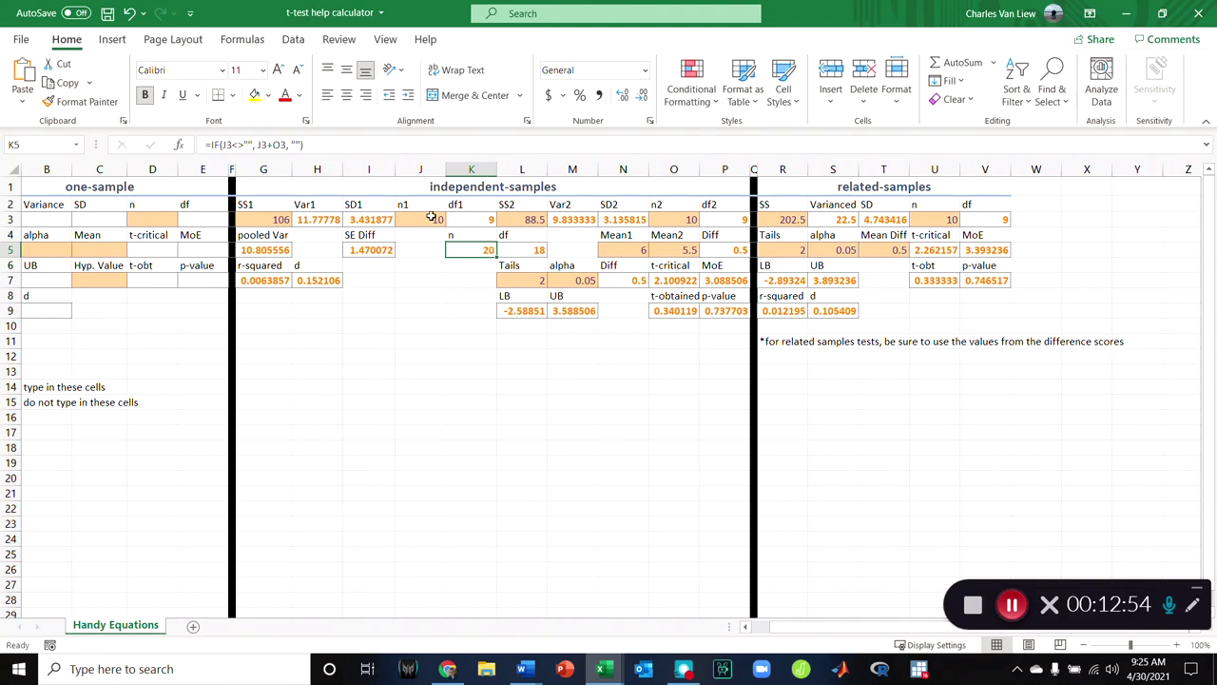
{"action": "left_click_drag", "start_coordinate": [433, 218], "coordinate": [480, 219]}
{"action": "left_click_drag", "start_coordinate": [688, 222], "coordinate": [715, 221]}
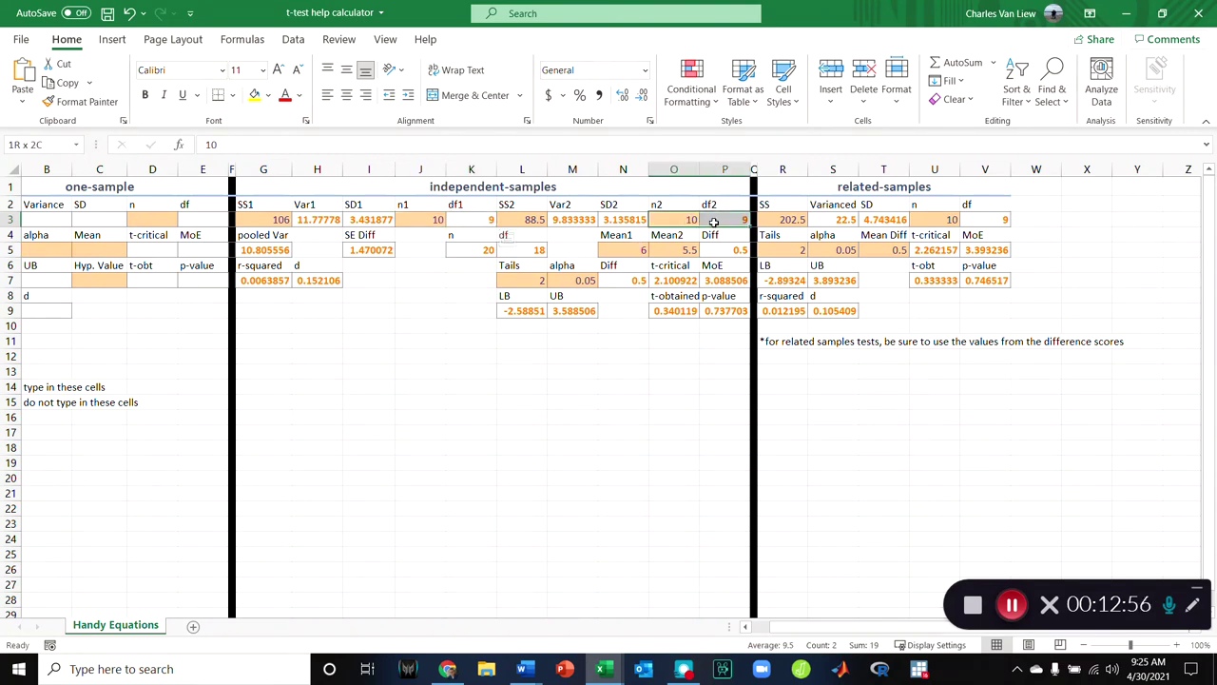
{"action": "left_click", "coordinate": [485, 219]}
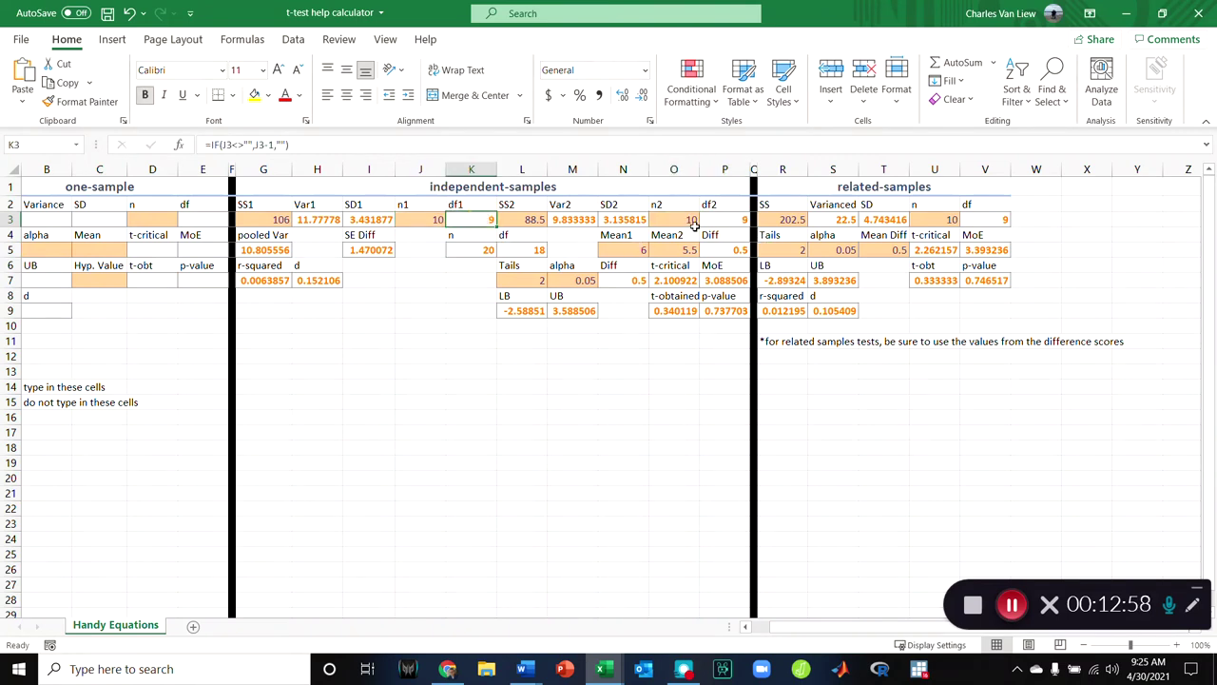
{"action": "left_click", "coordinate": [720, 220]}
{"action": "left_click", "coordinate": [533, 247]}
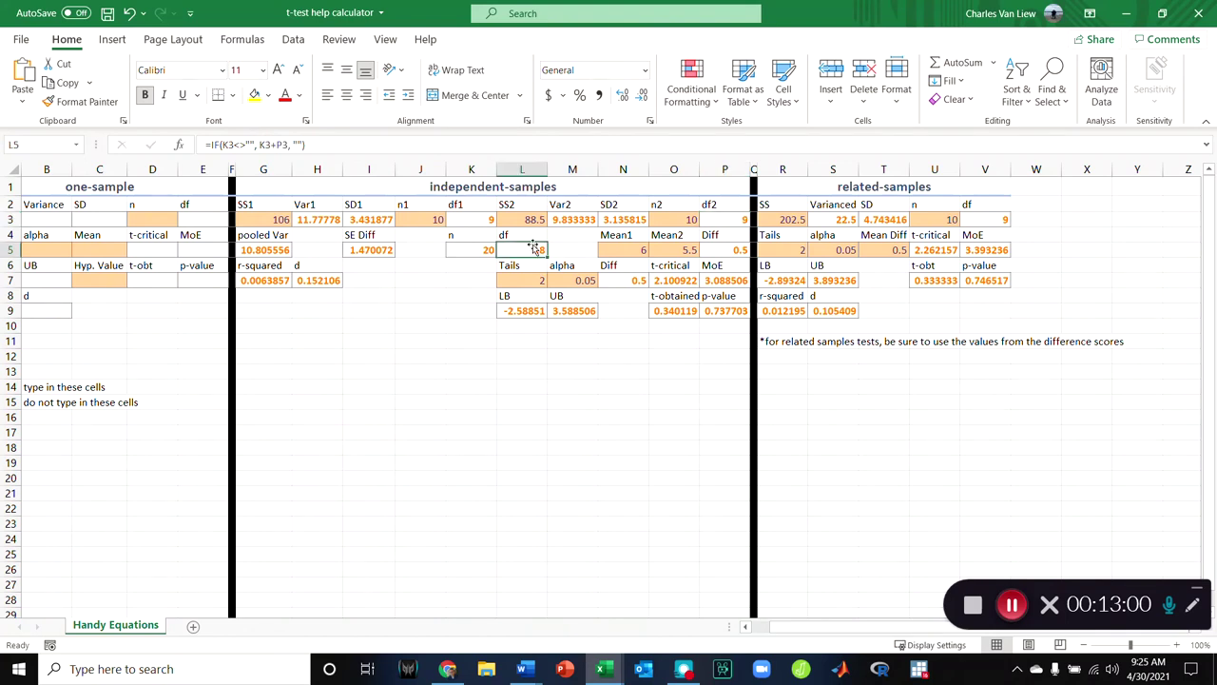
{"action": "left_click_drag", "start_coordinate": [481, 249], "coordinate": [473, 237]}
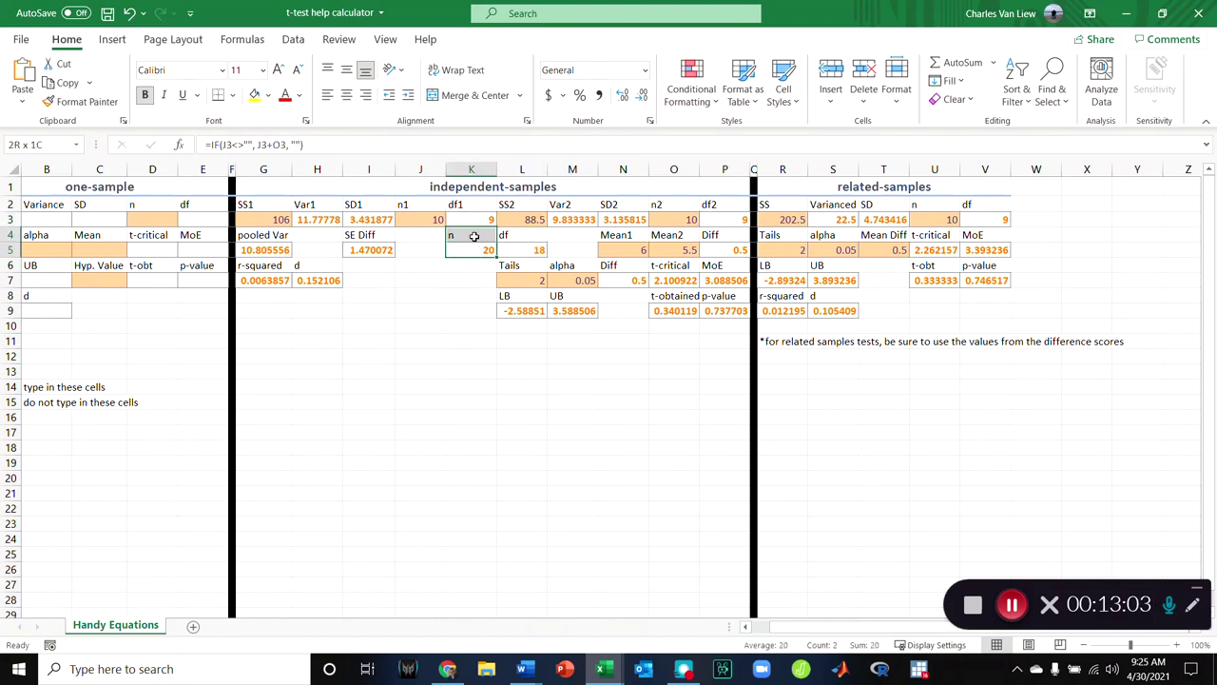
{"action": "left_click", "coordinate": [577, 430]}
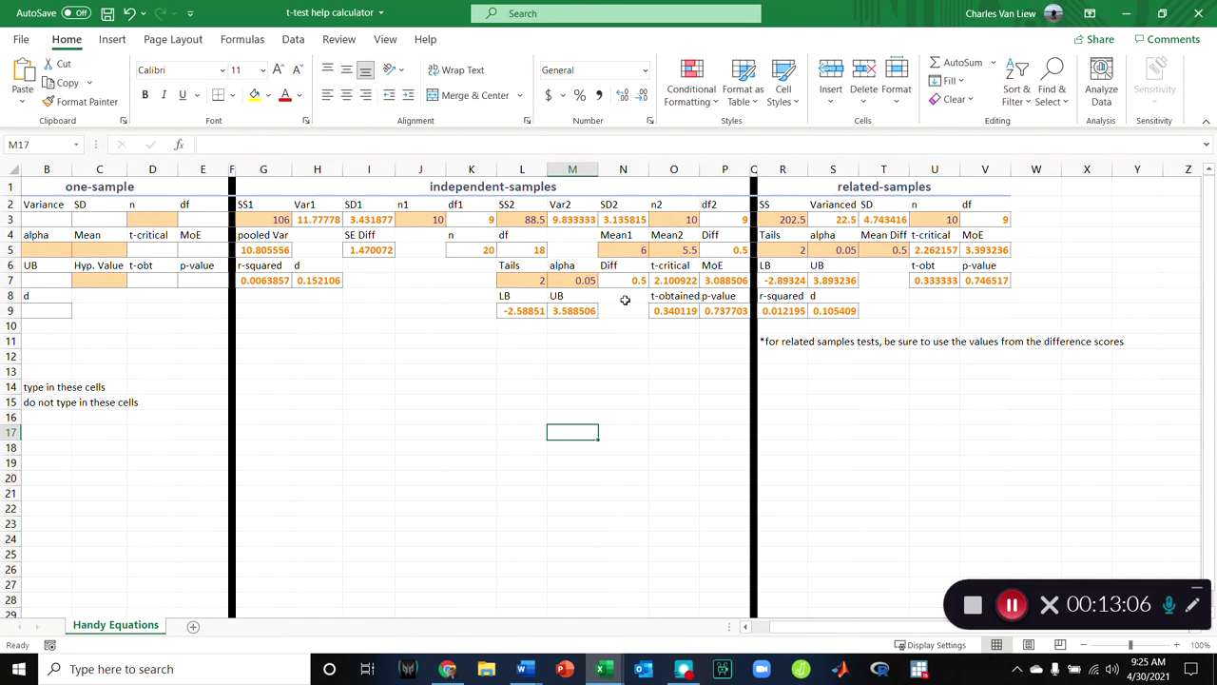